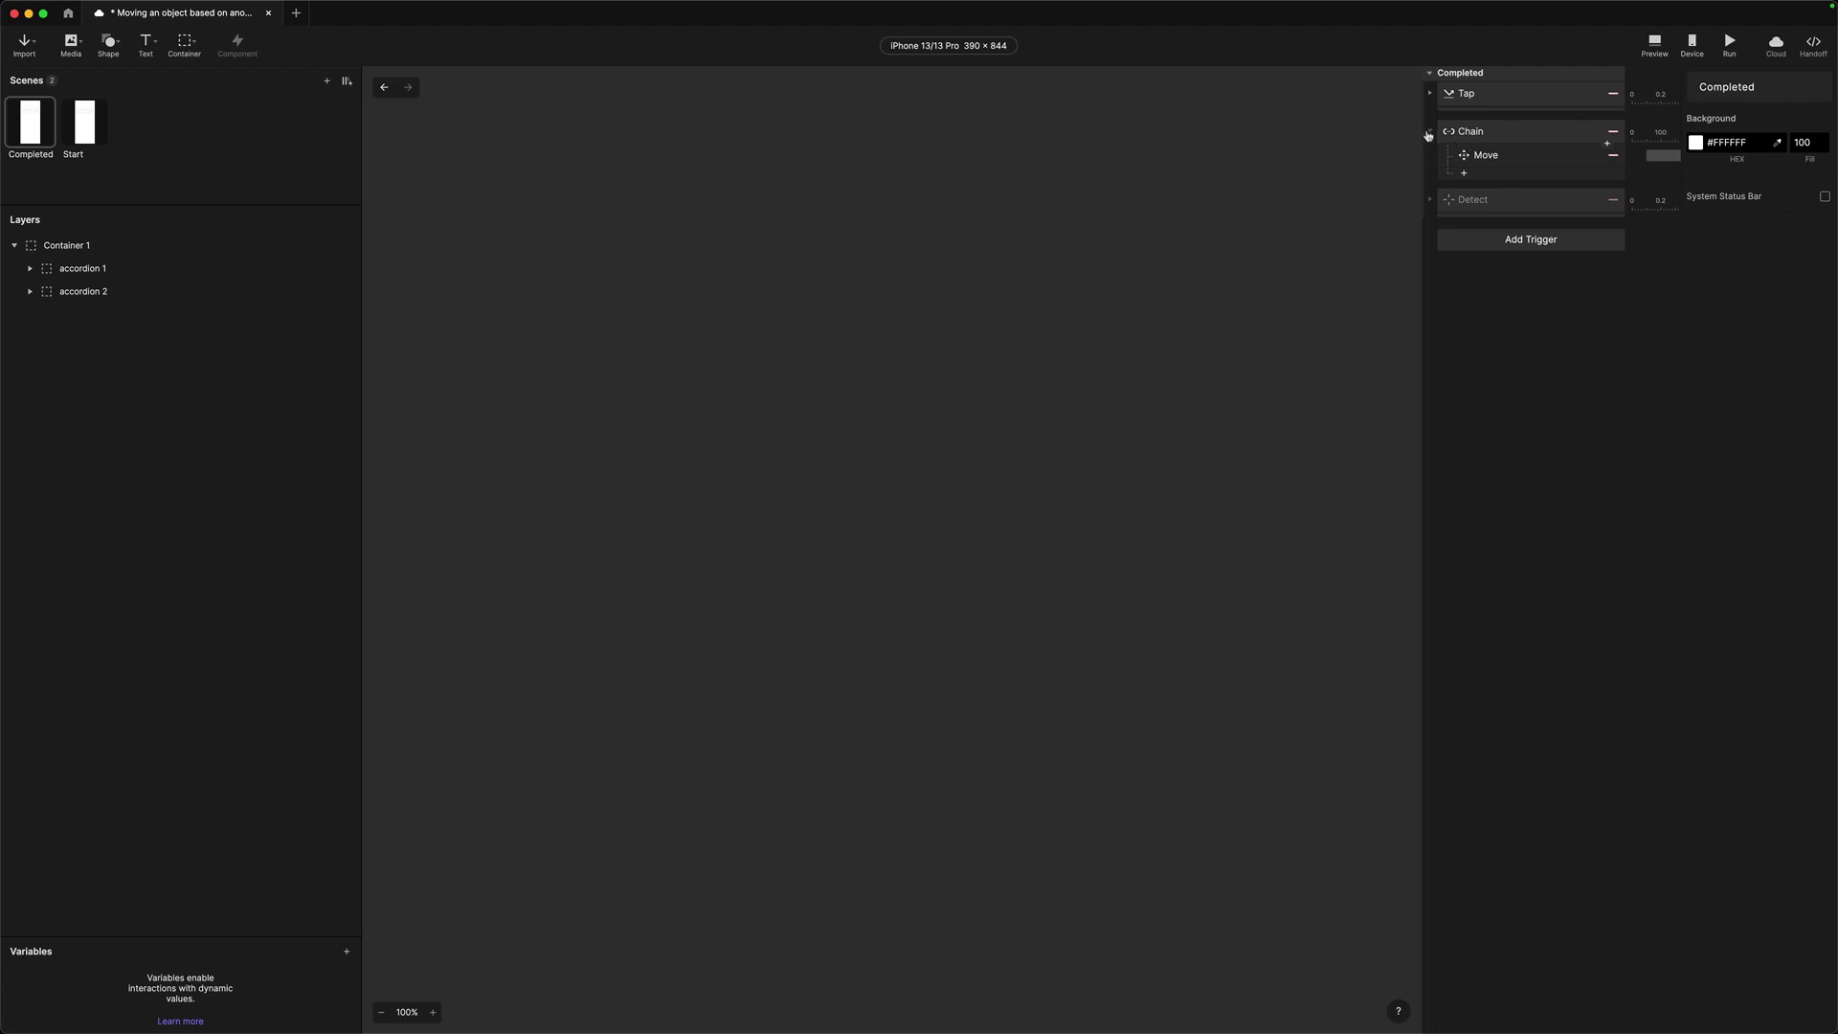
Step: Preview the Completed scene and test expanding the first accordion
left_click(1430, 131)
left_click(1660, 45)
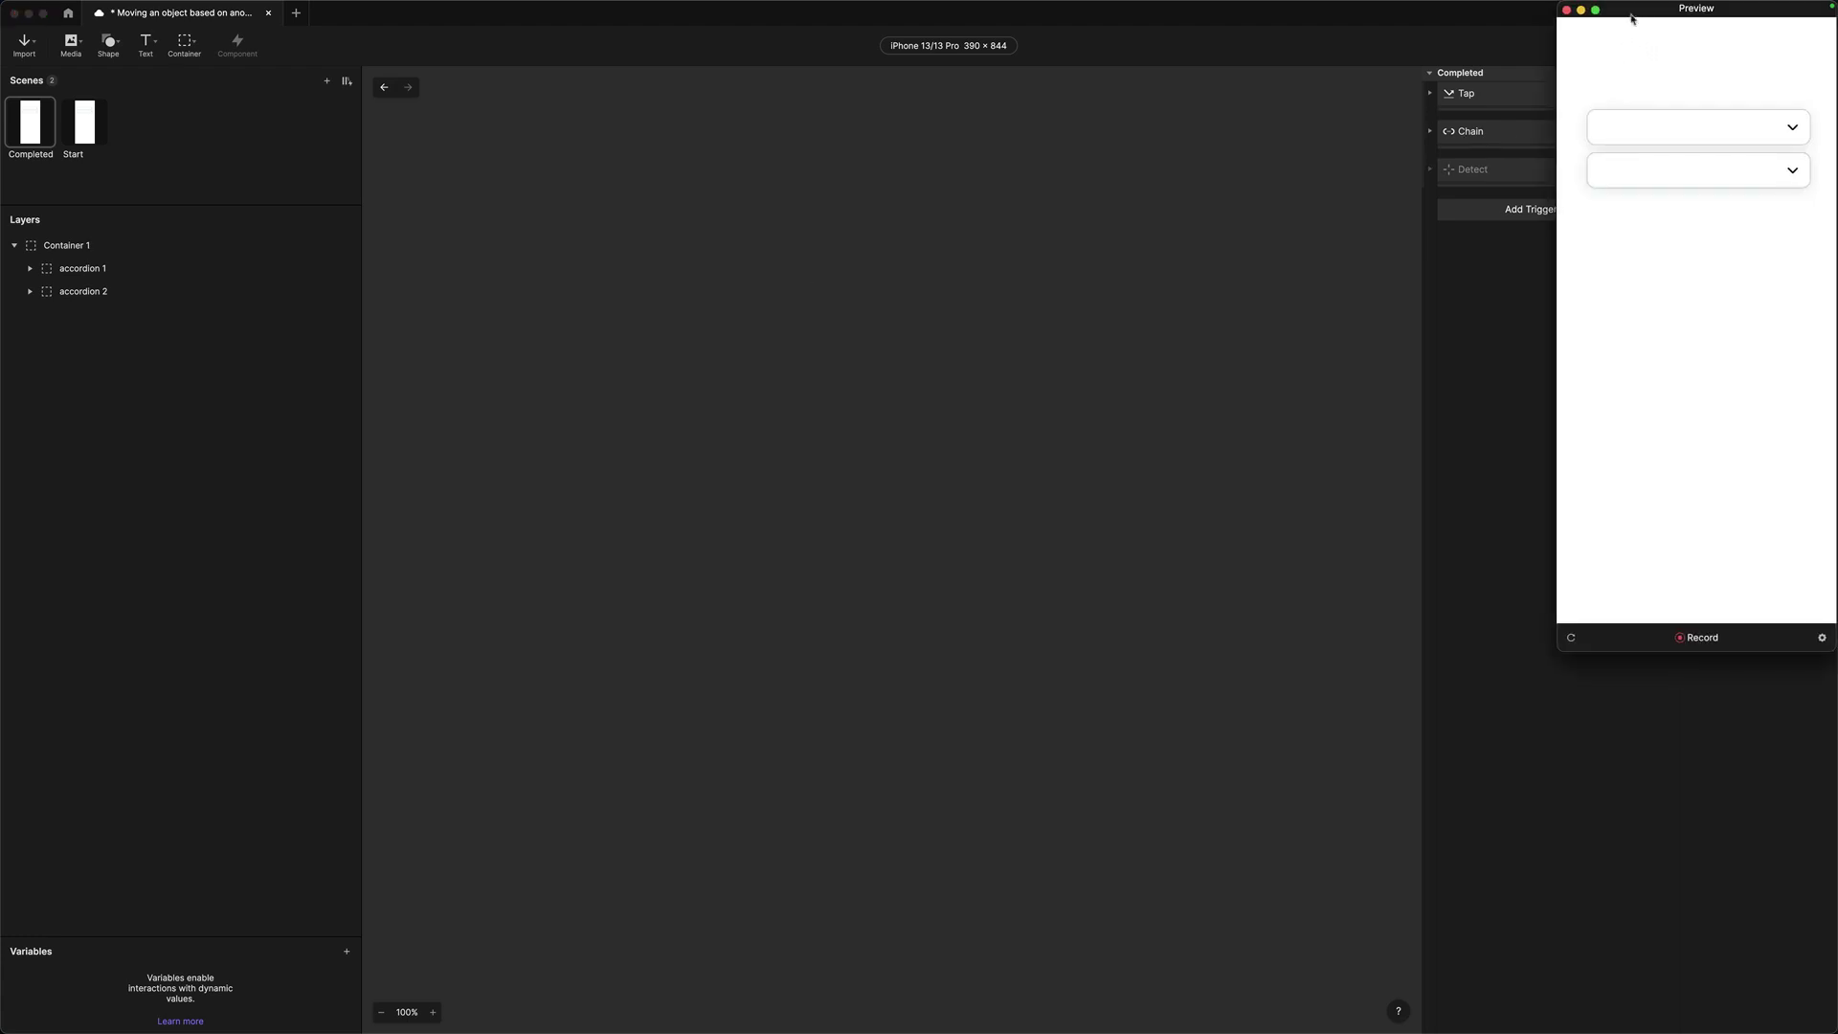
left_click_drag(1642, 13, 822, 216)
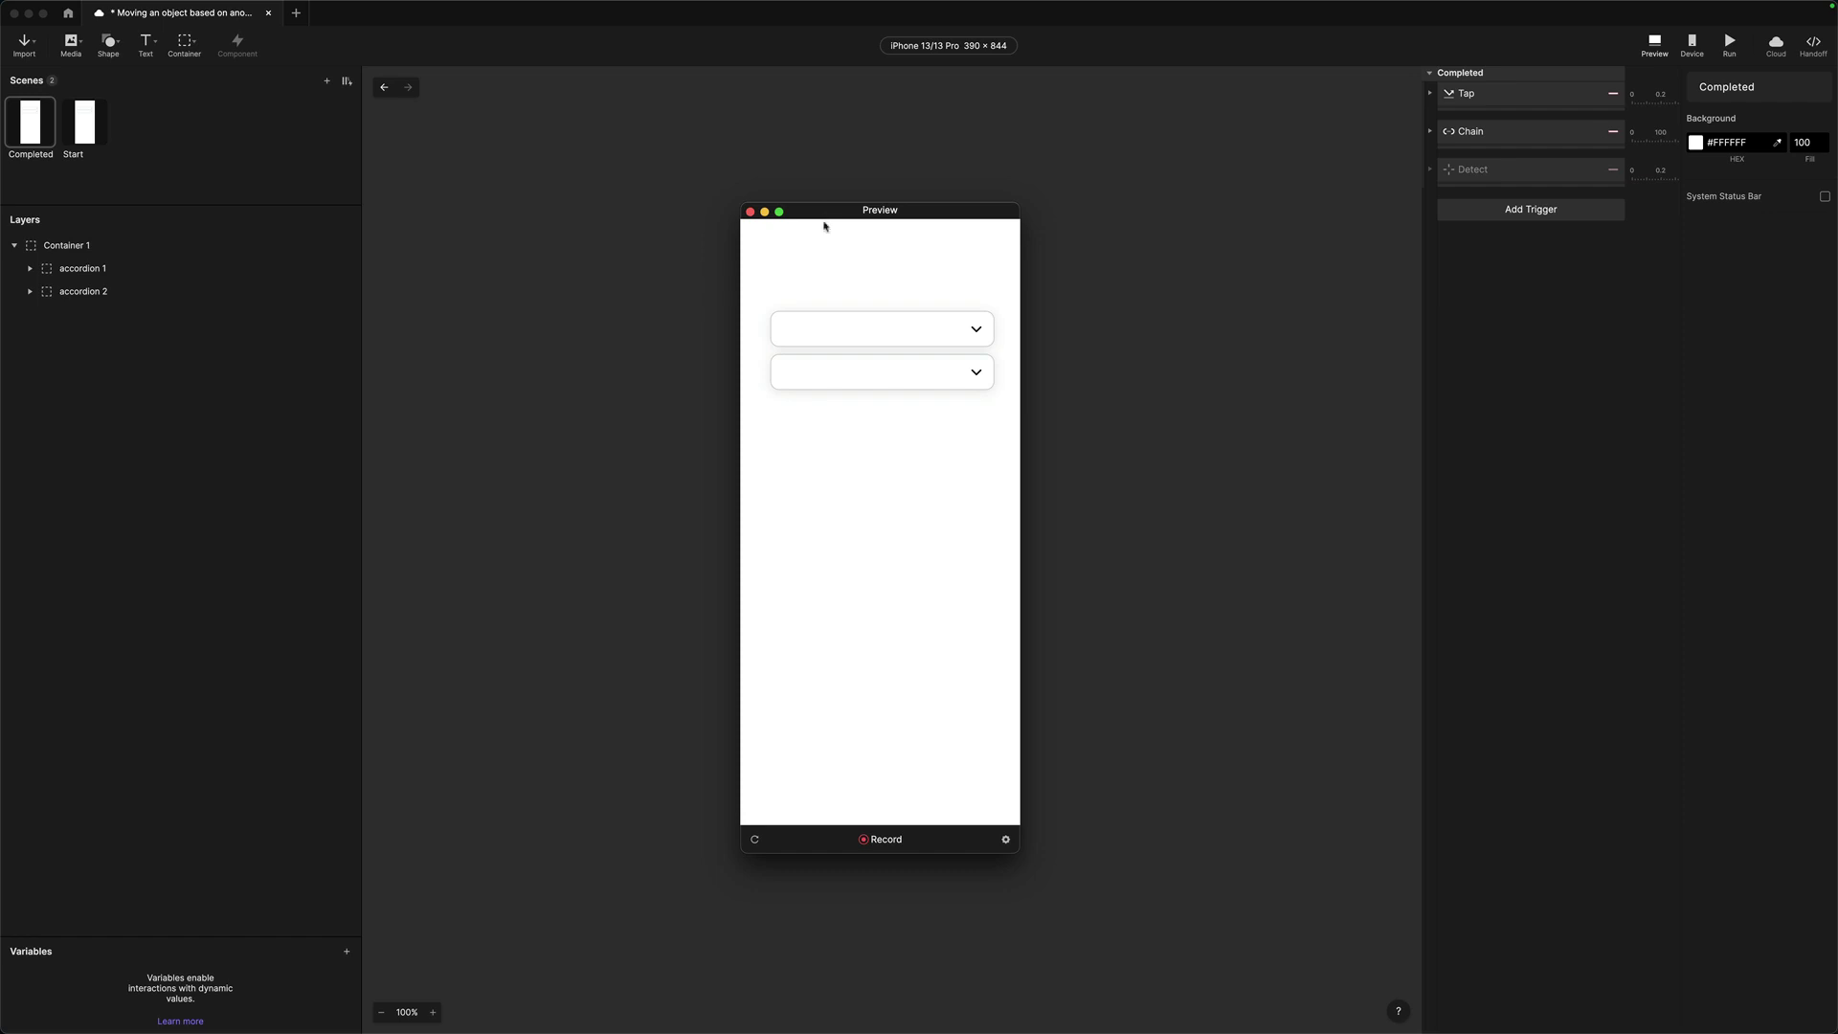
left_click(912, 333)
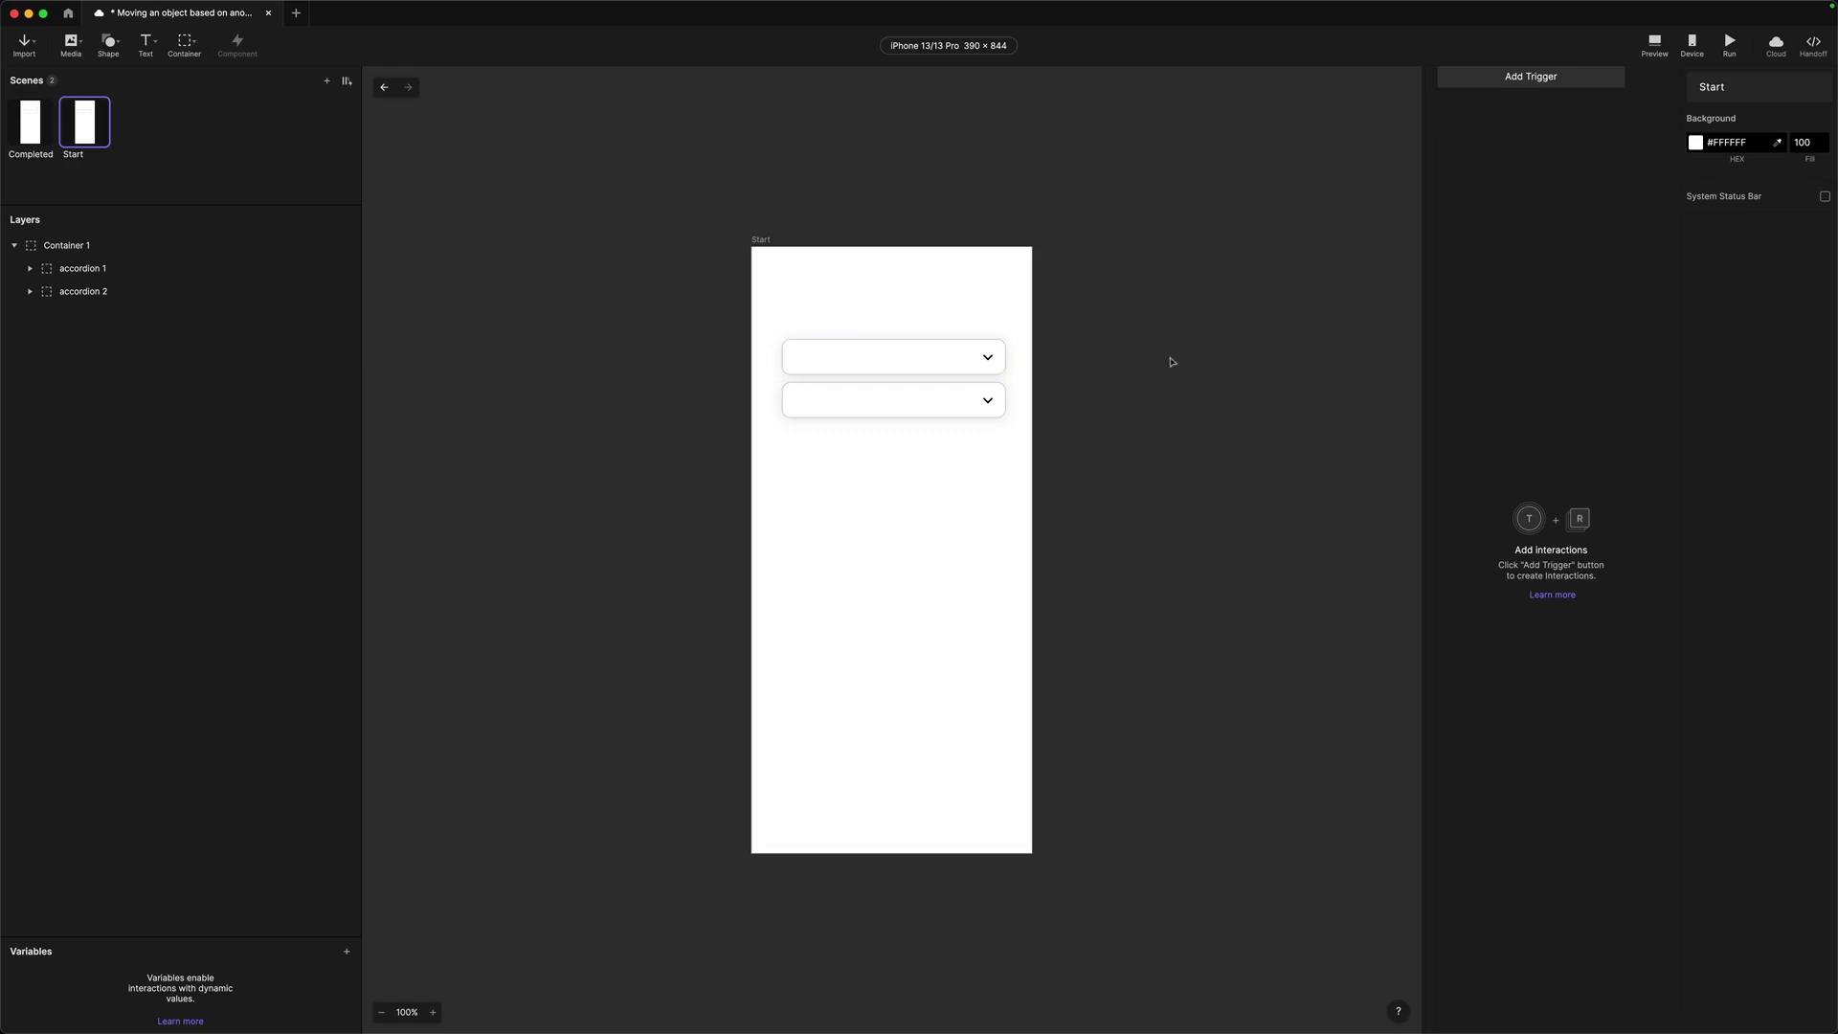
Step: Add a Tap trigger to accordion 1 in the Start scene, with a Scale response on the same layer
double_click(899, 363)
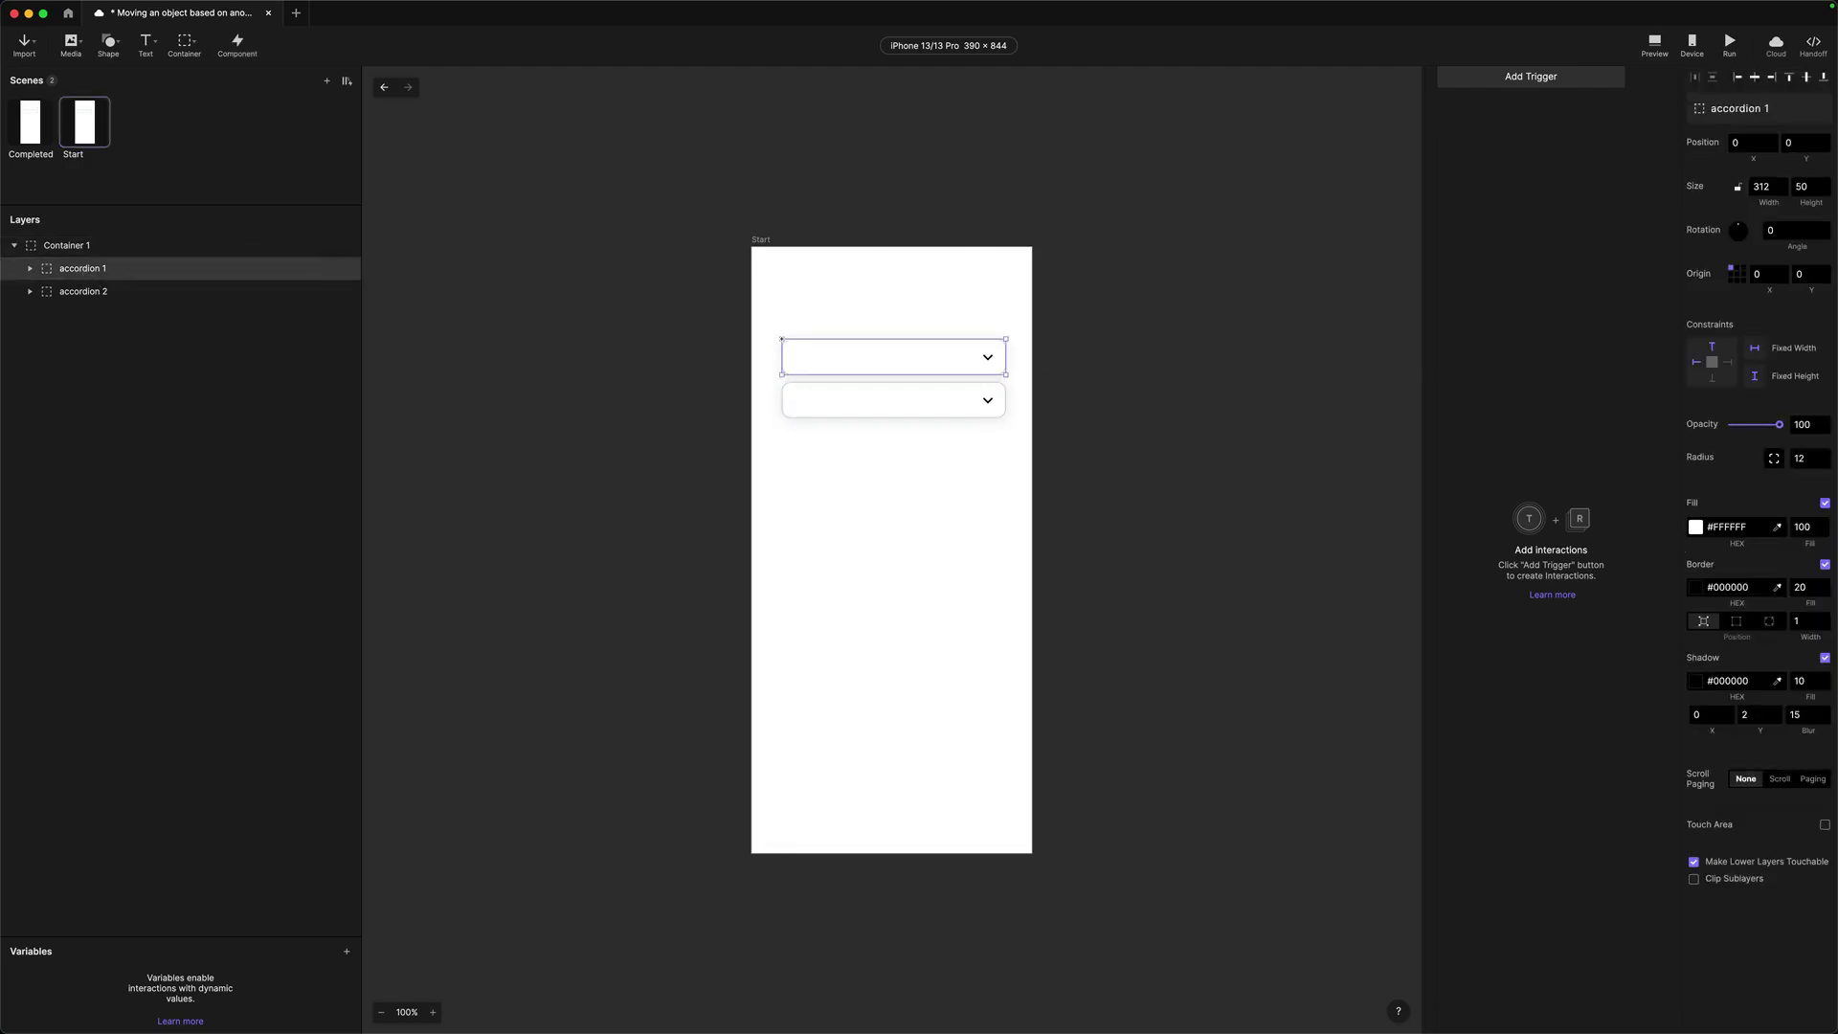
left_click(30, 271)
left_click(30, 271)
left_click(1510, 78)
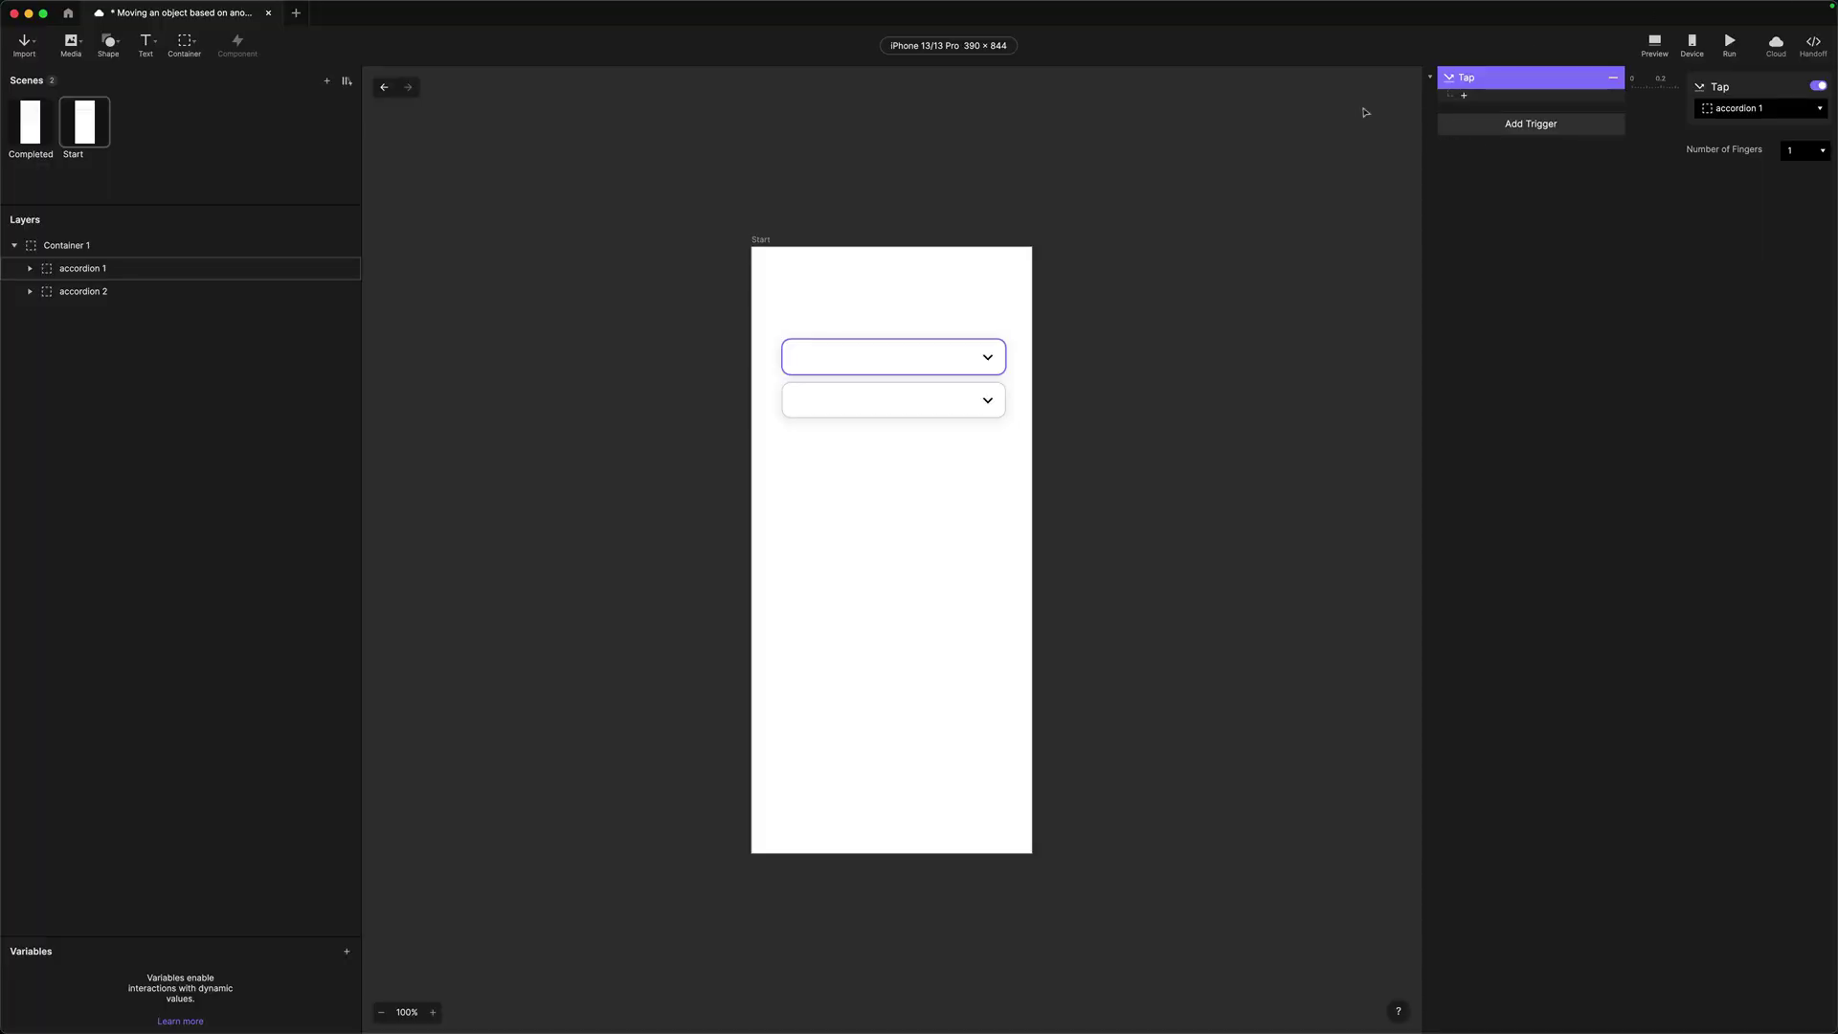
left_click(1466, 95)
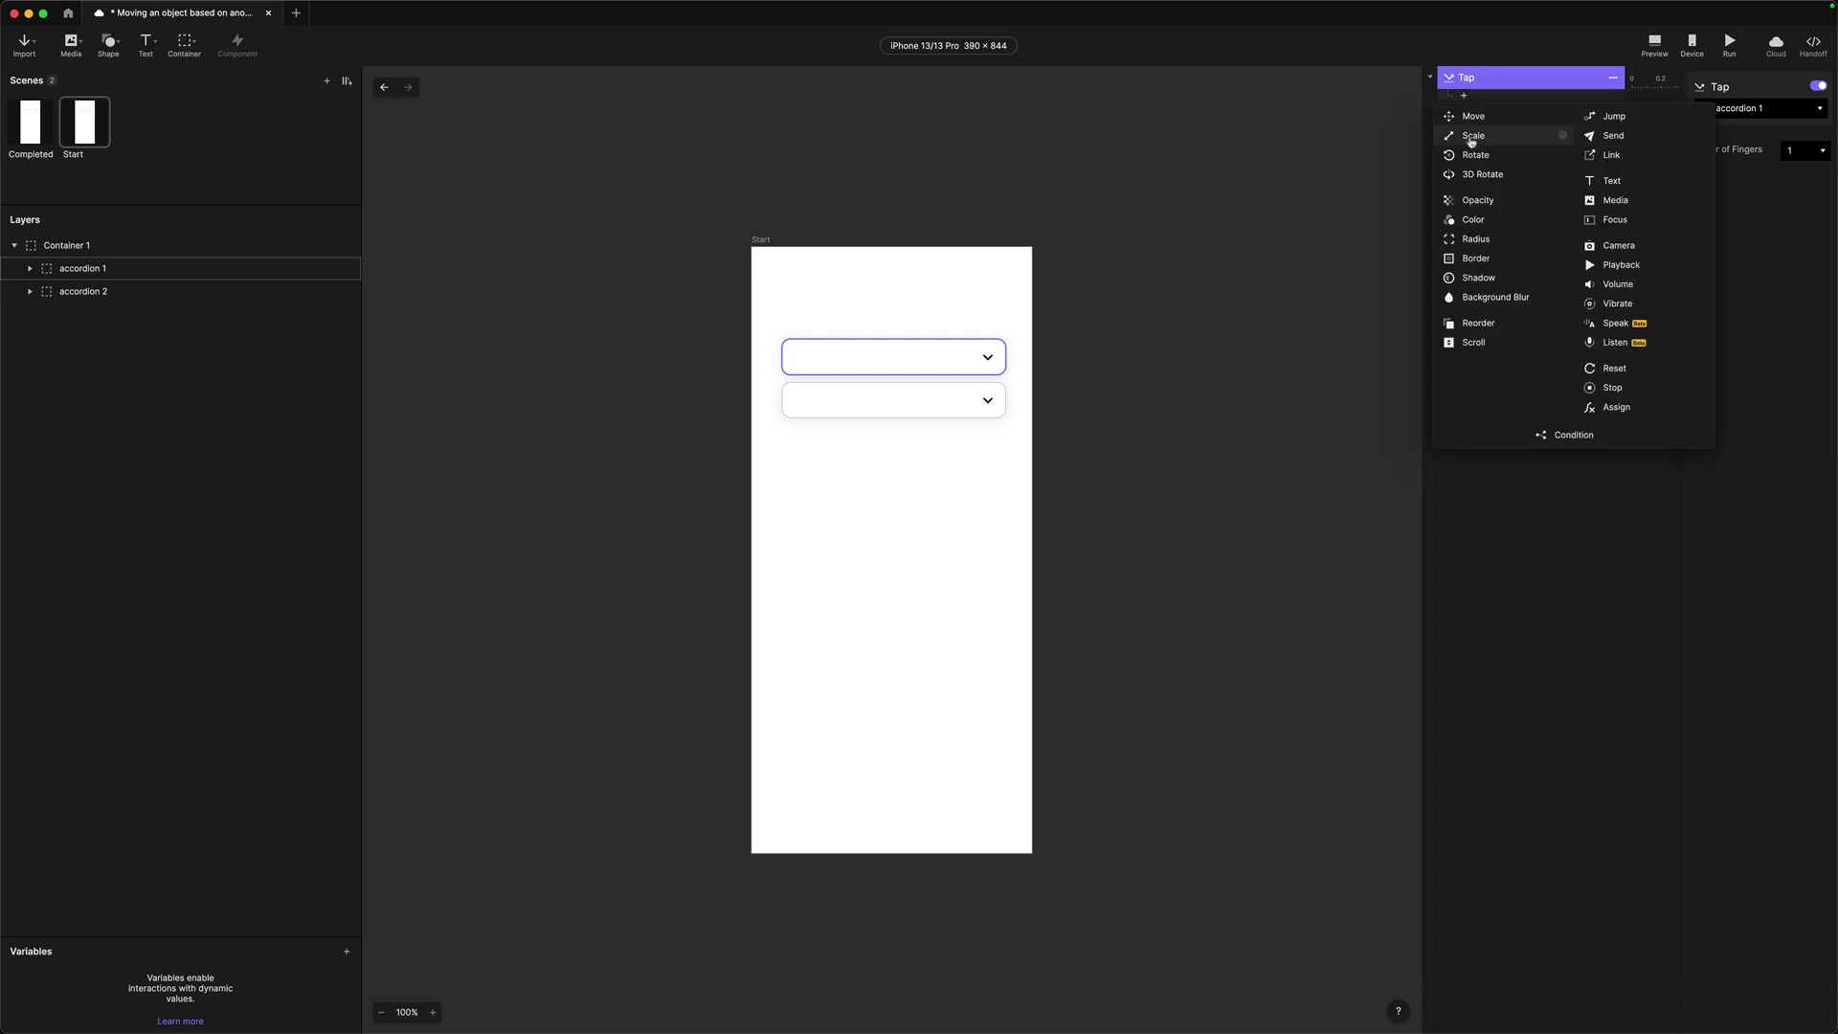
left_click(1473, 136)
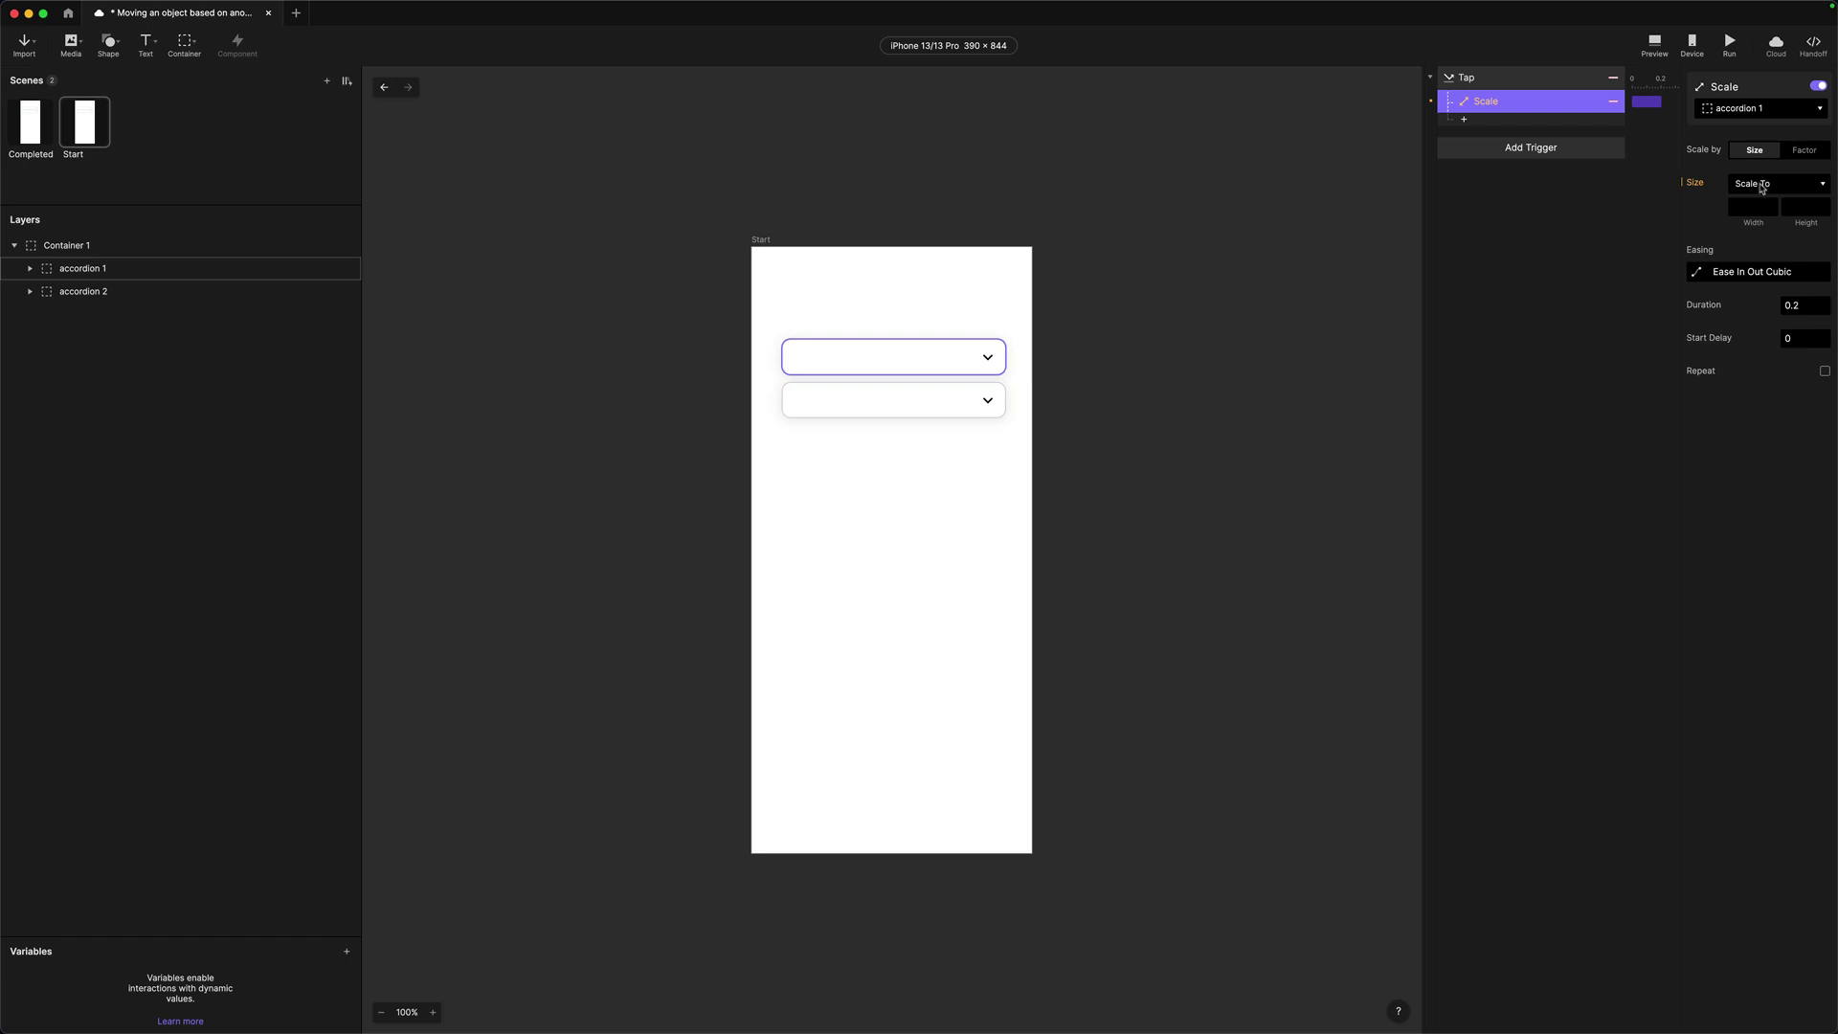
Step: Set the Scale response of accordion 1 to scale to a height of 300
left_click(1802, 210)
type("300")
key("Return")
Step: Preview the Start scene, test expanding the first accordion, and close the preview
left_click(1653, 44)
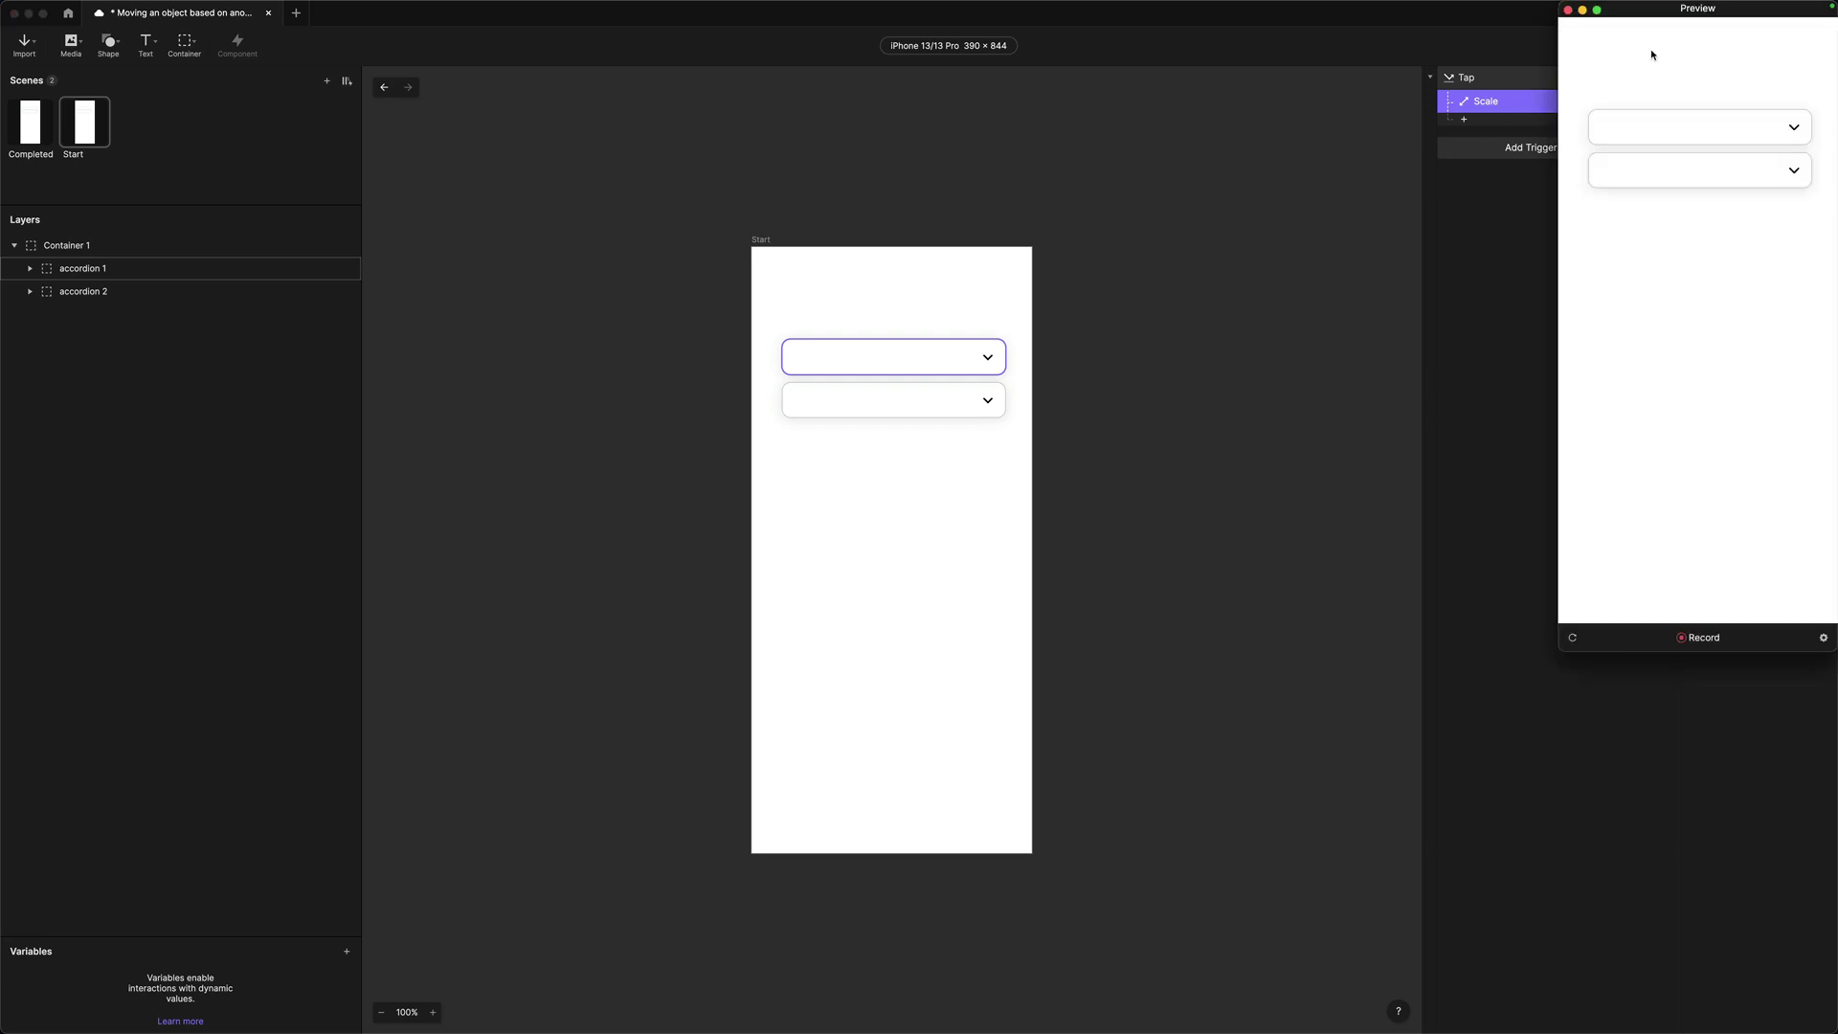
left_click_drag(1614, 10, 1152, 197)
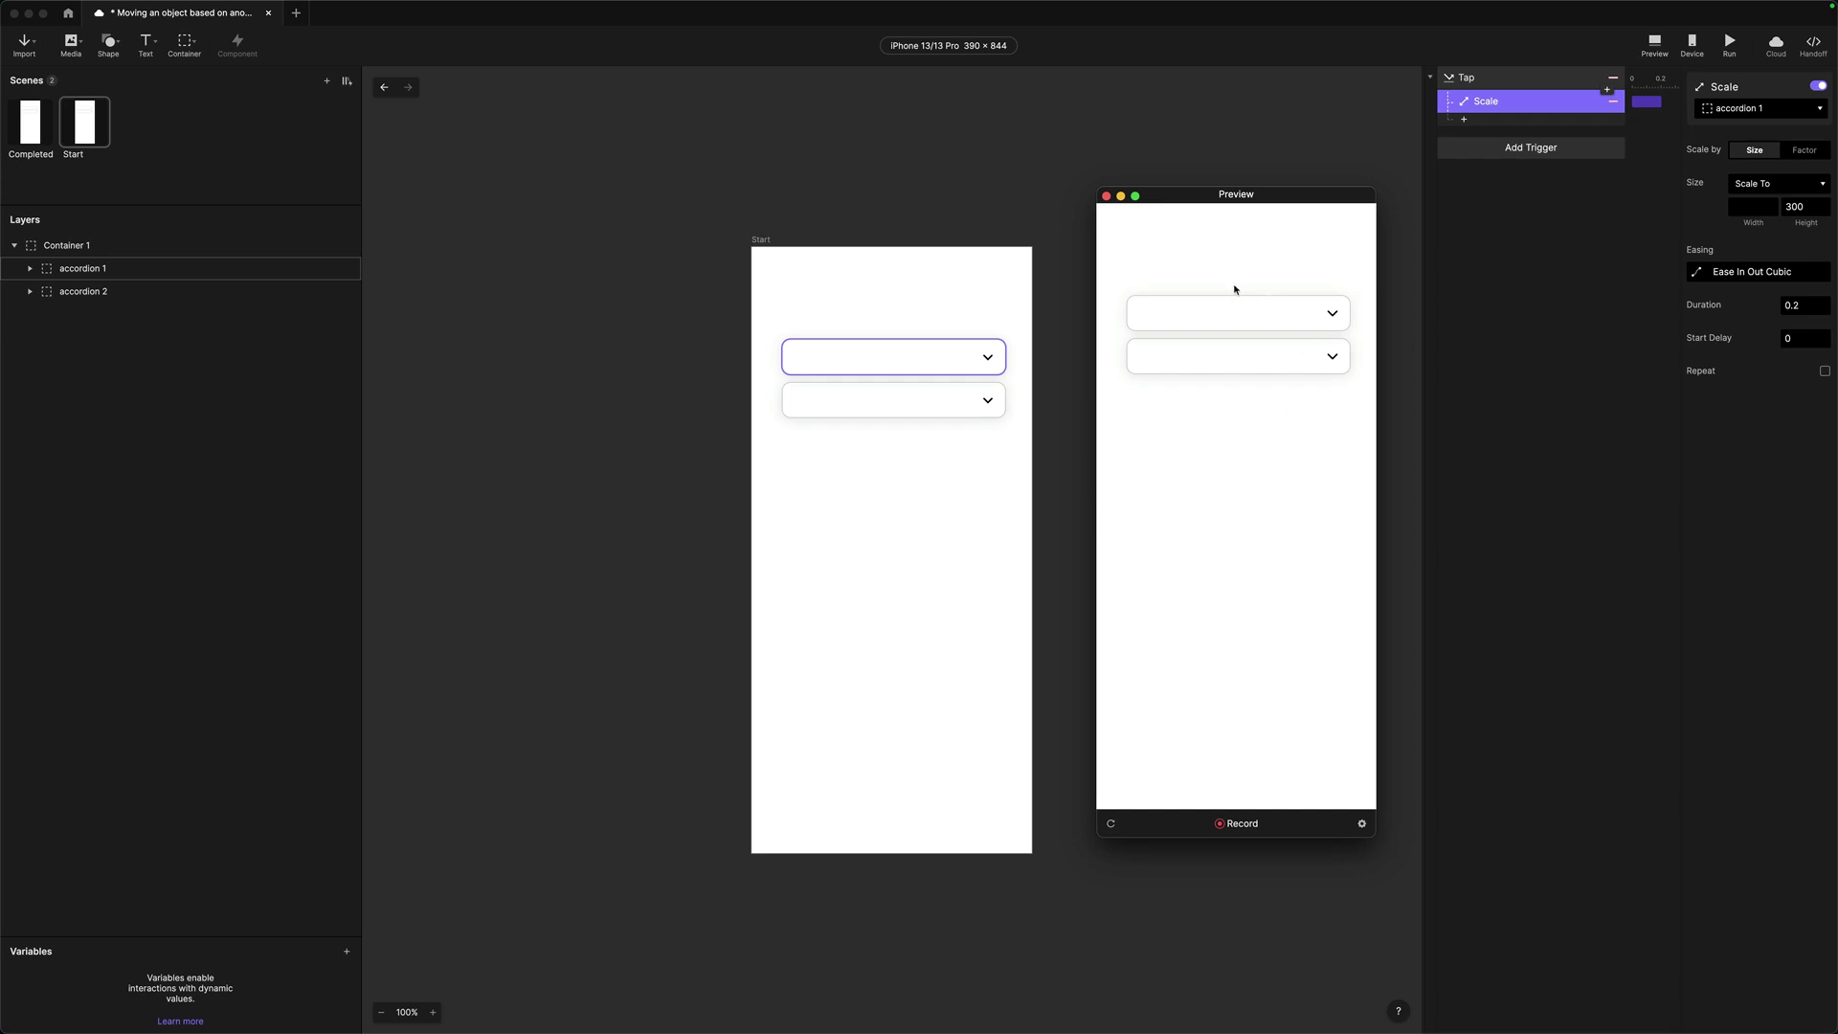
left_click(1235, 313)
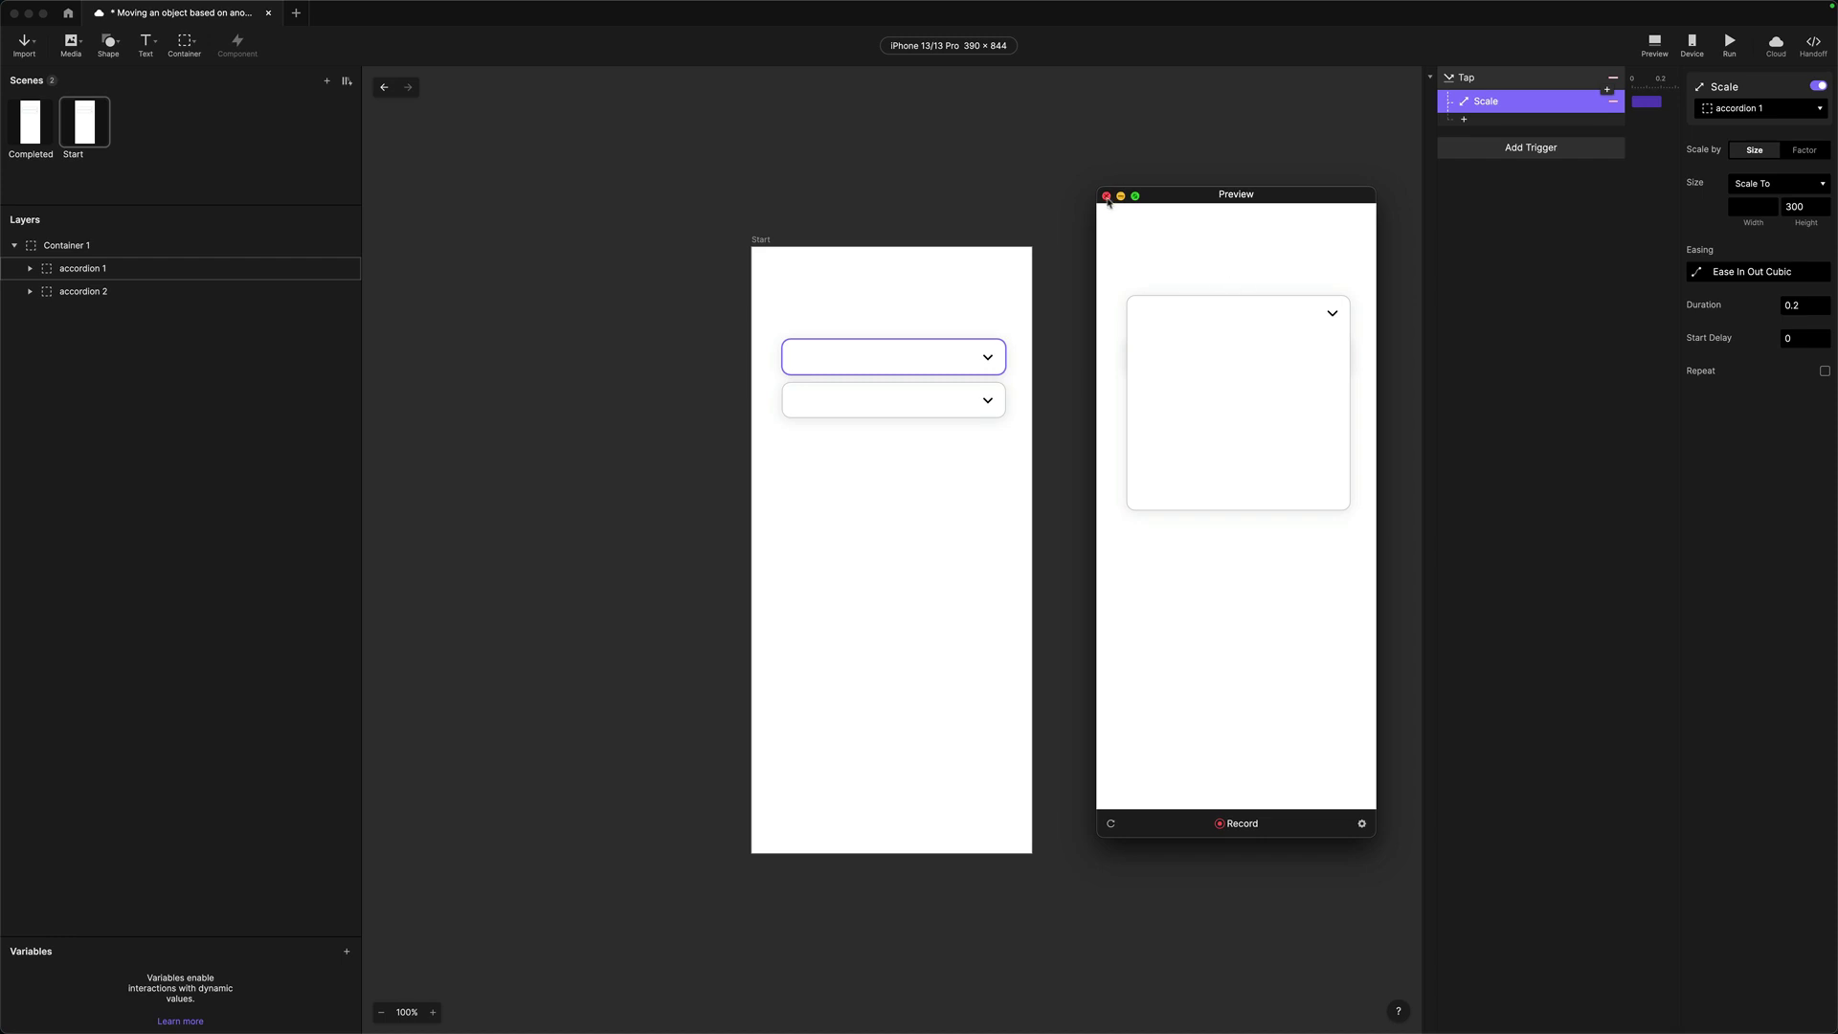
left_click(1108, 198)
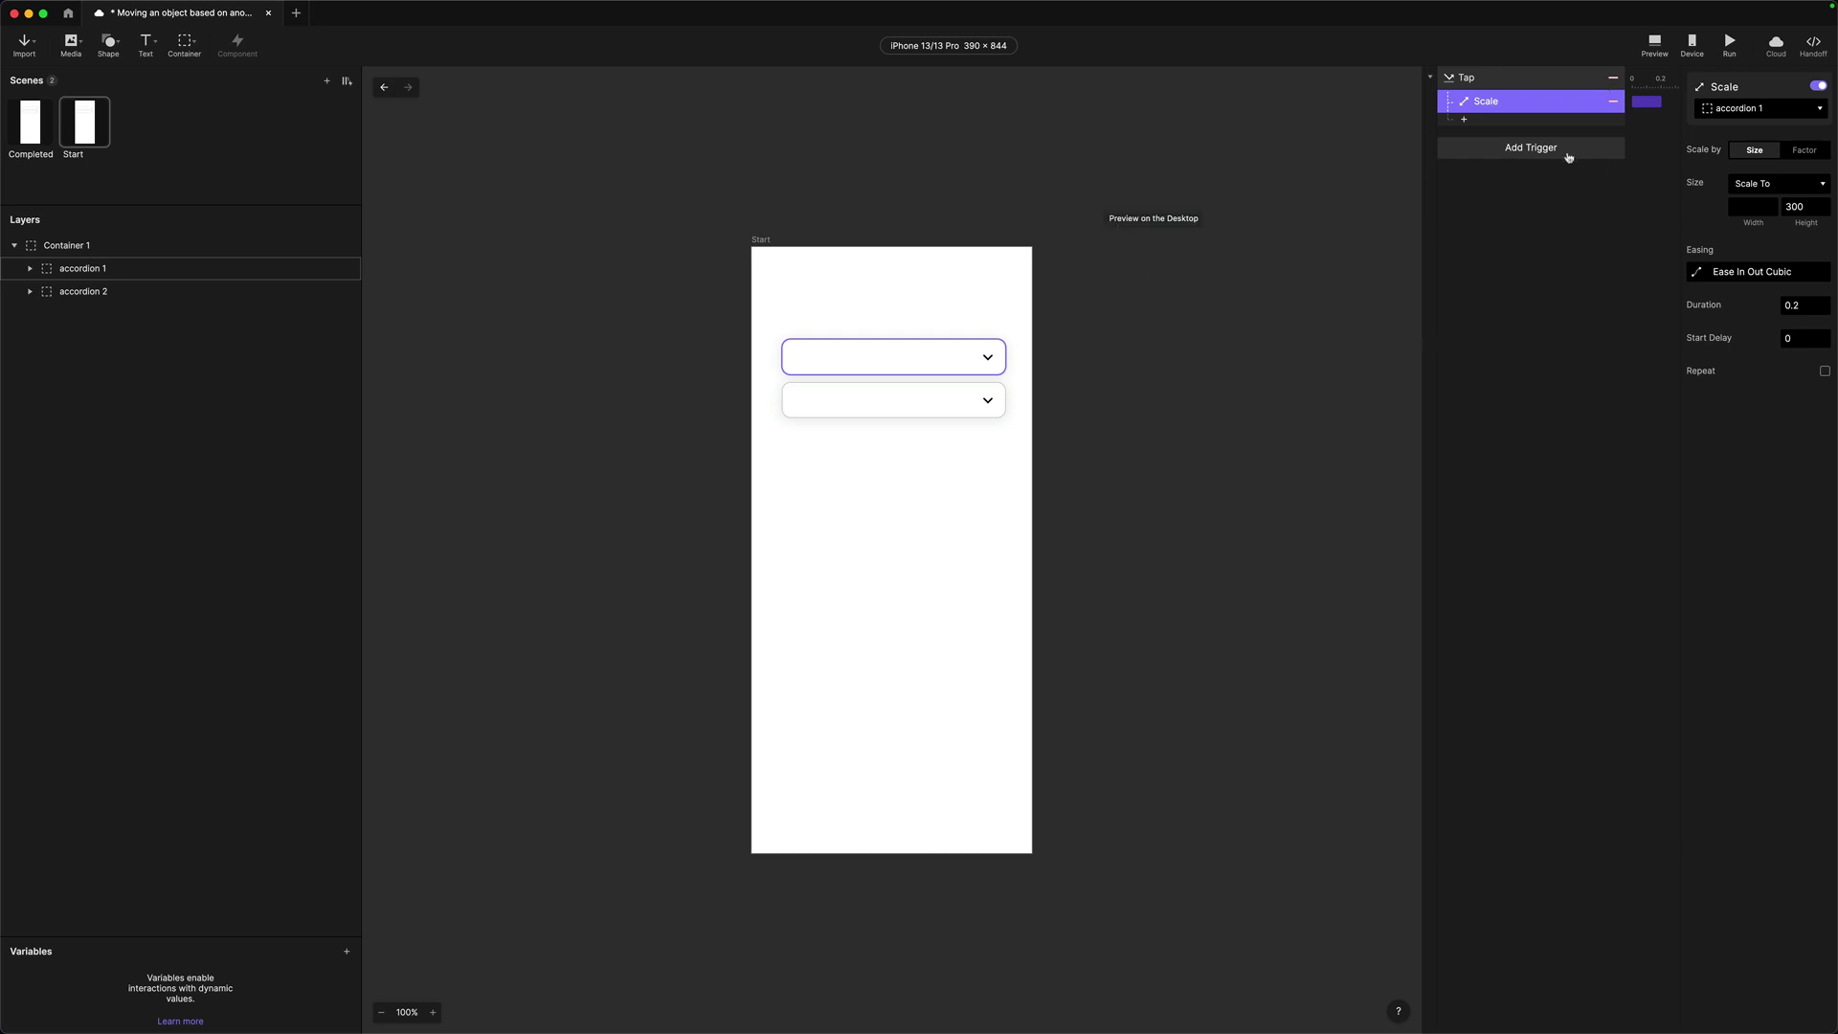
Step: Add a Chain trigger that follows the Height property of accordion 1
left_click(1508, 150)
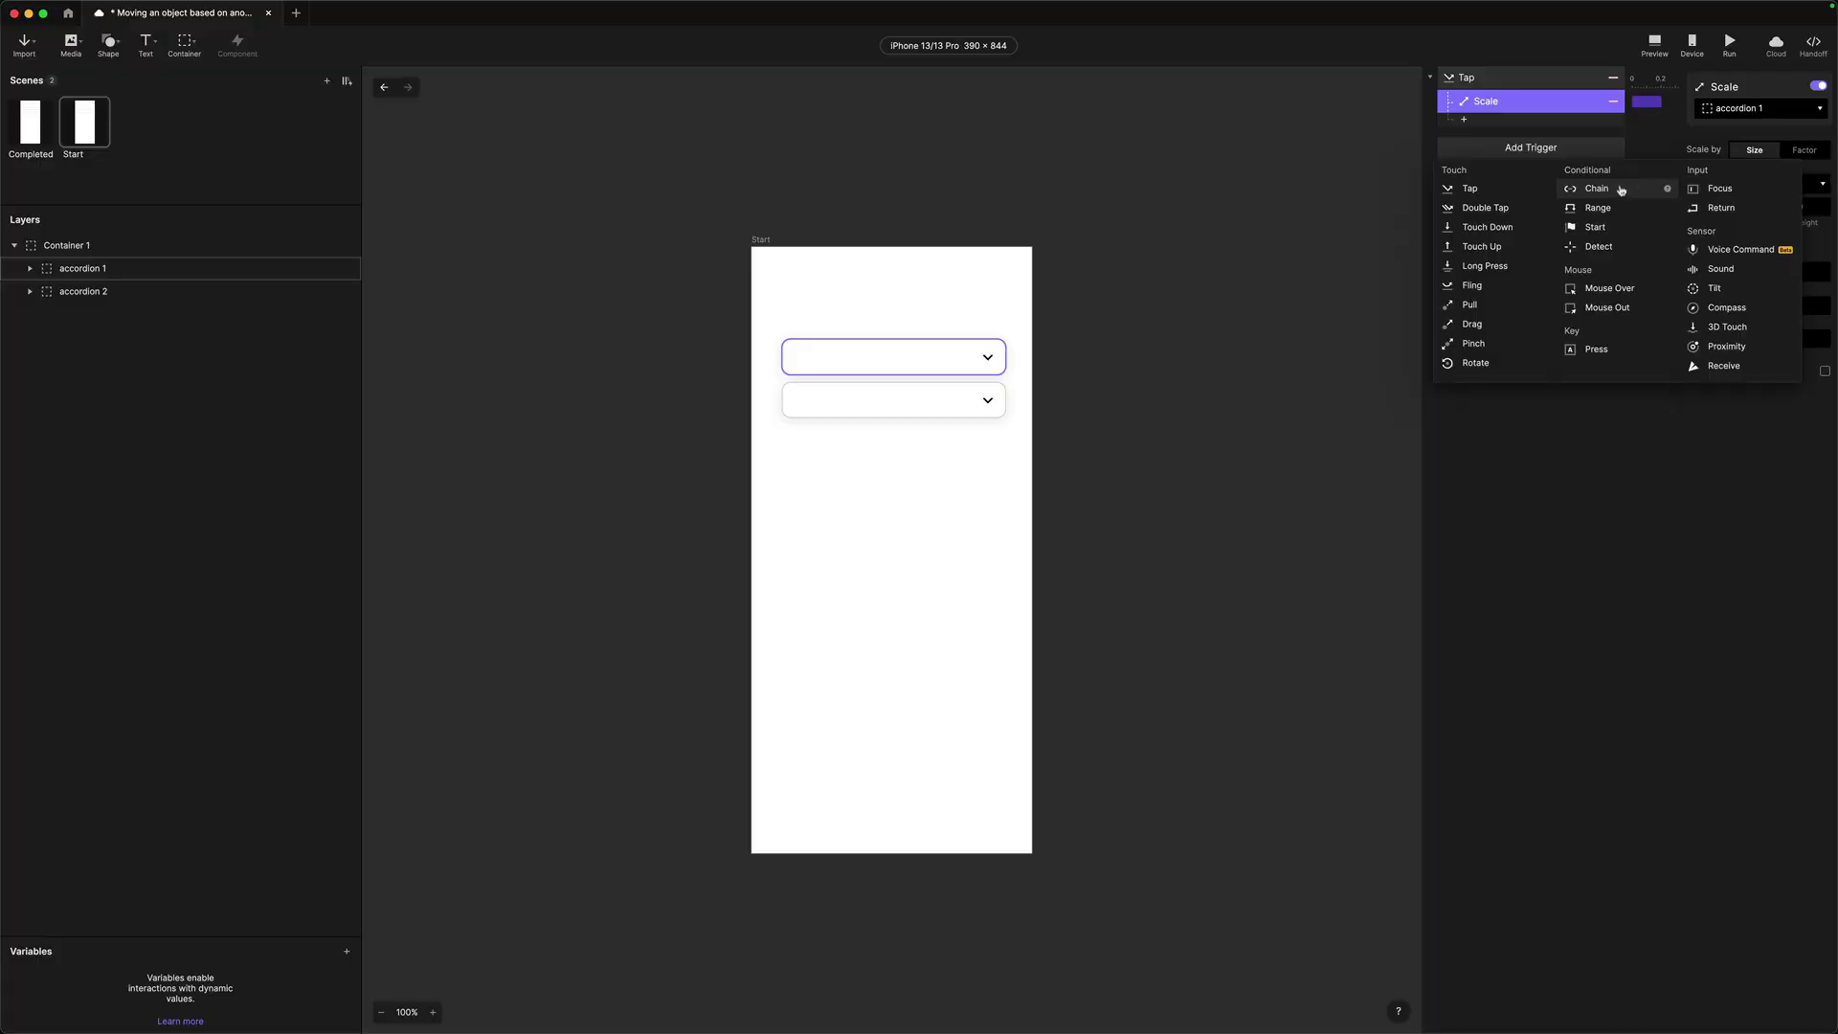
left_click(1596, 189)
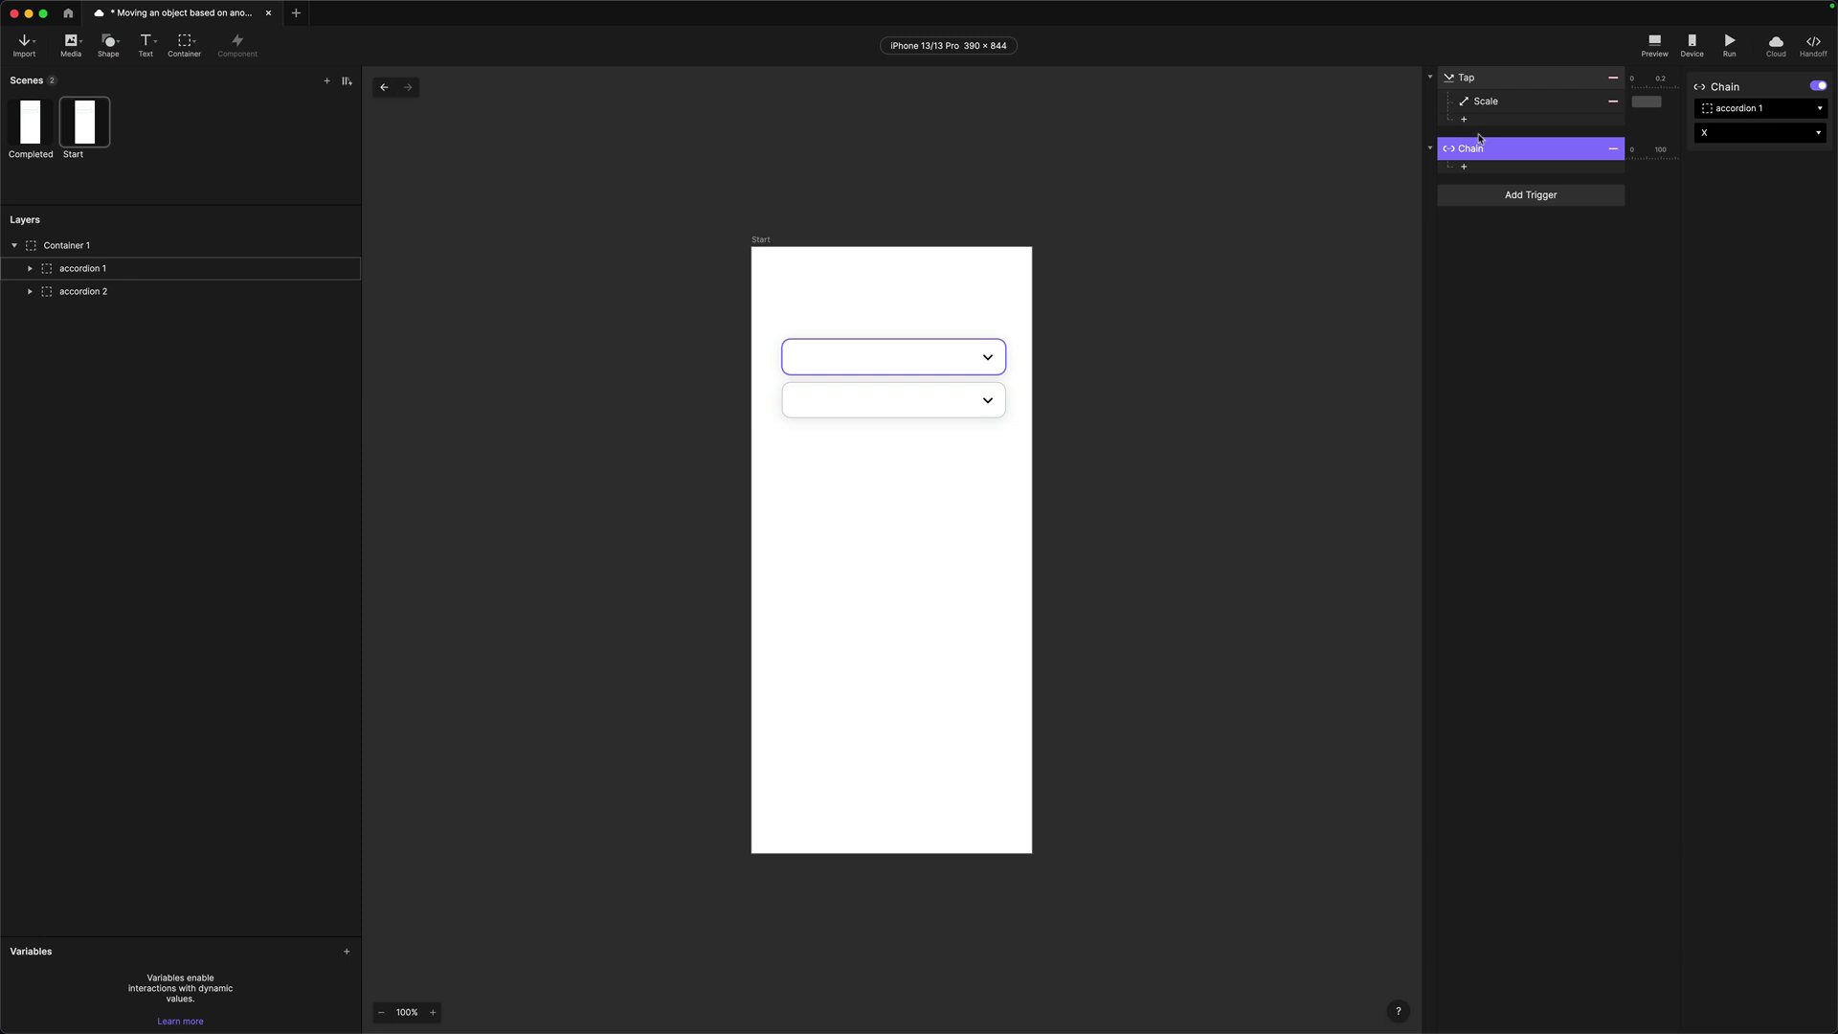
left_click(1720, 133)
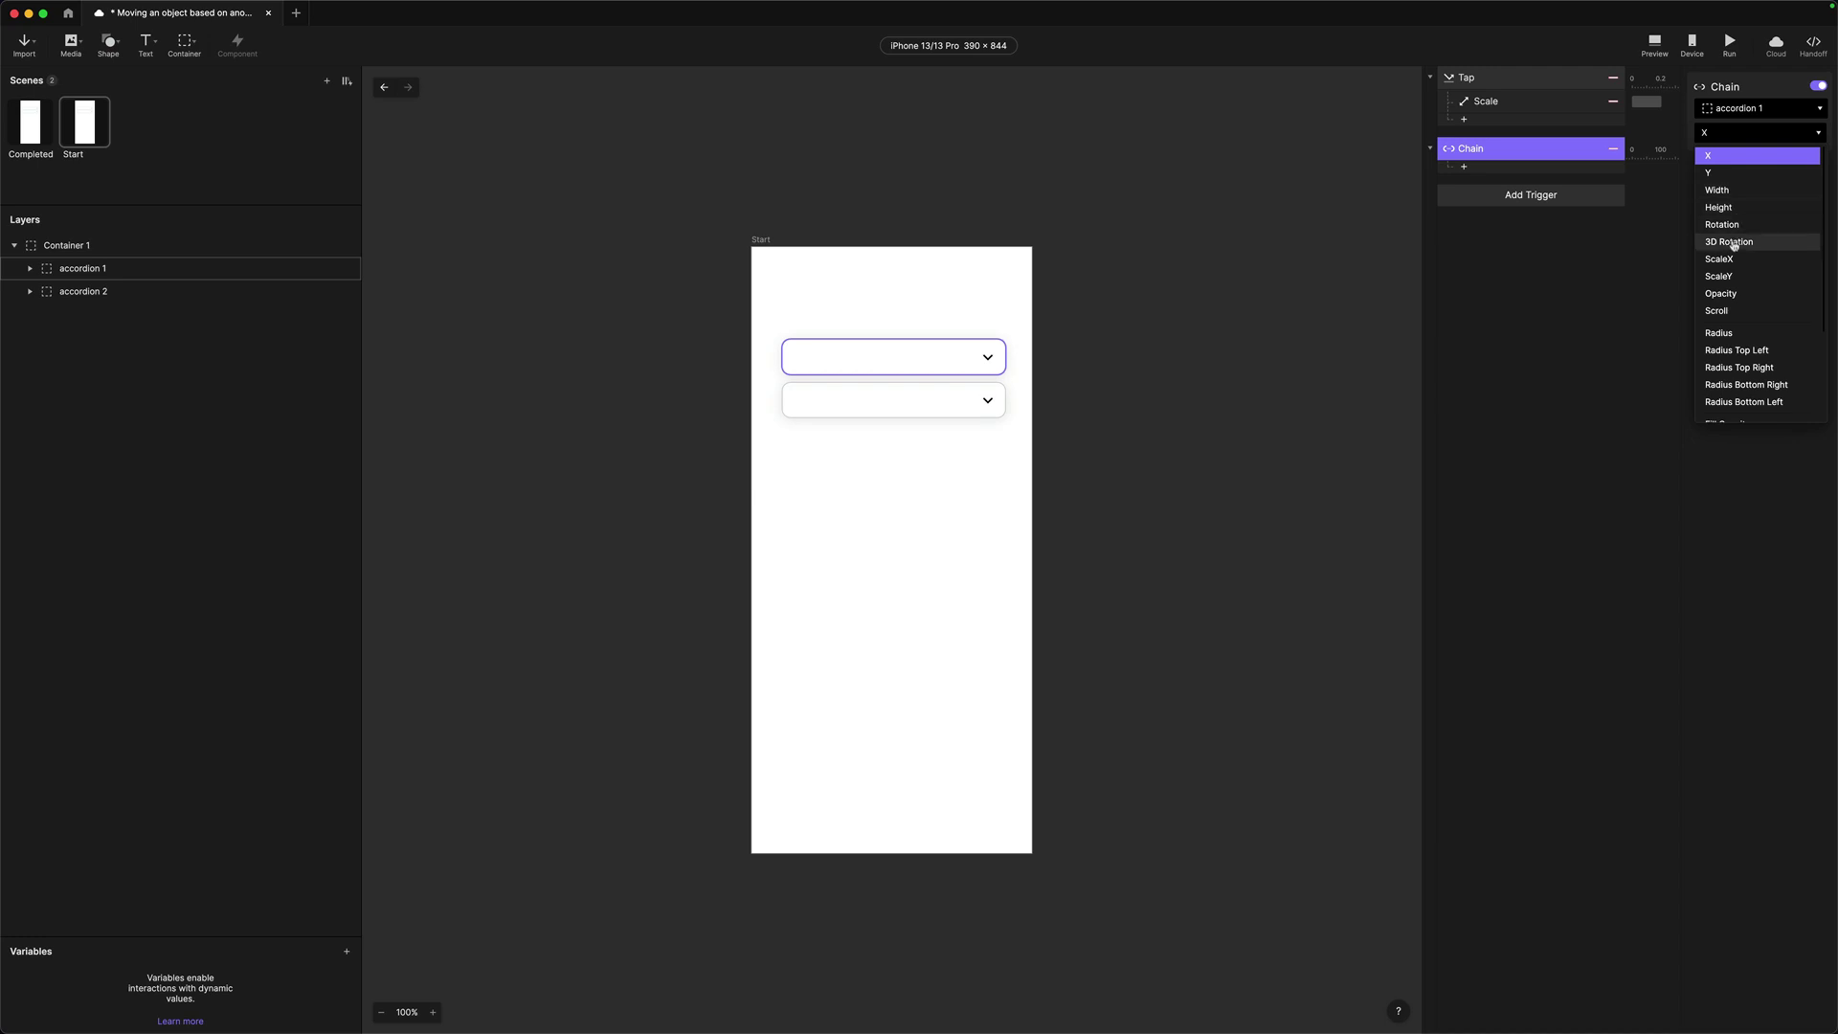
scroll(1734, 245, "down", 3)
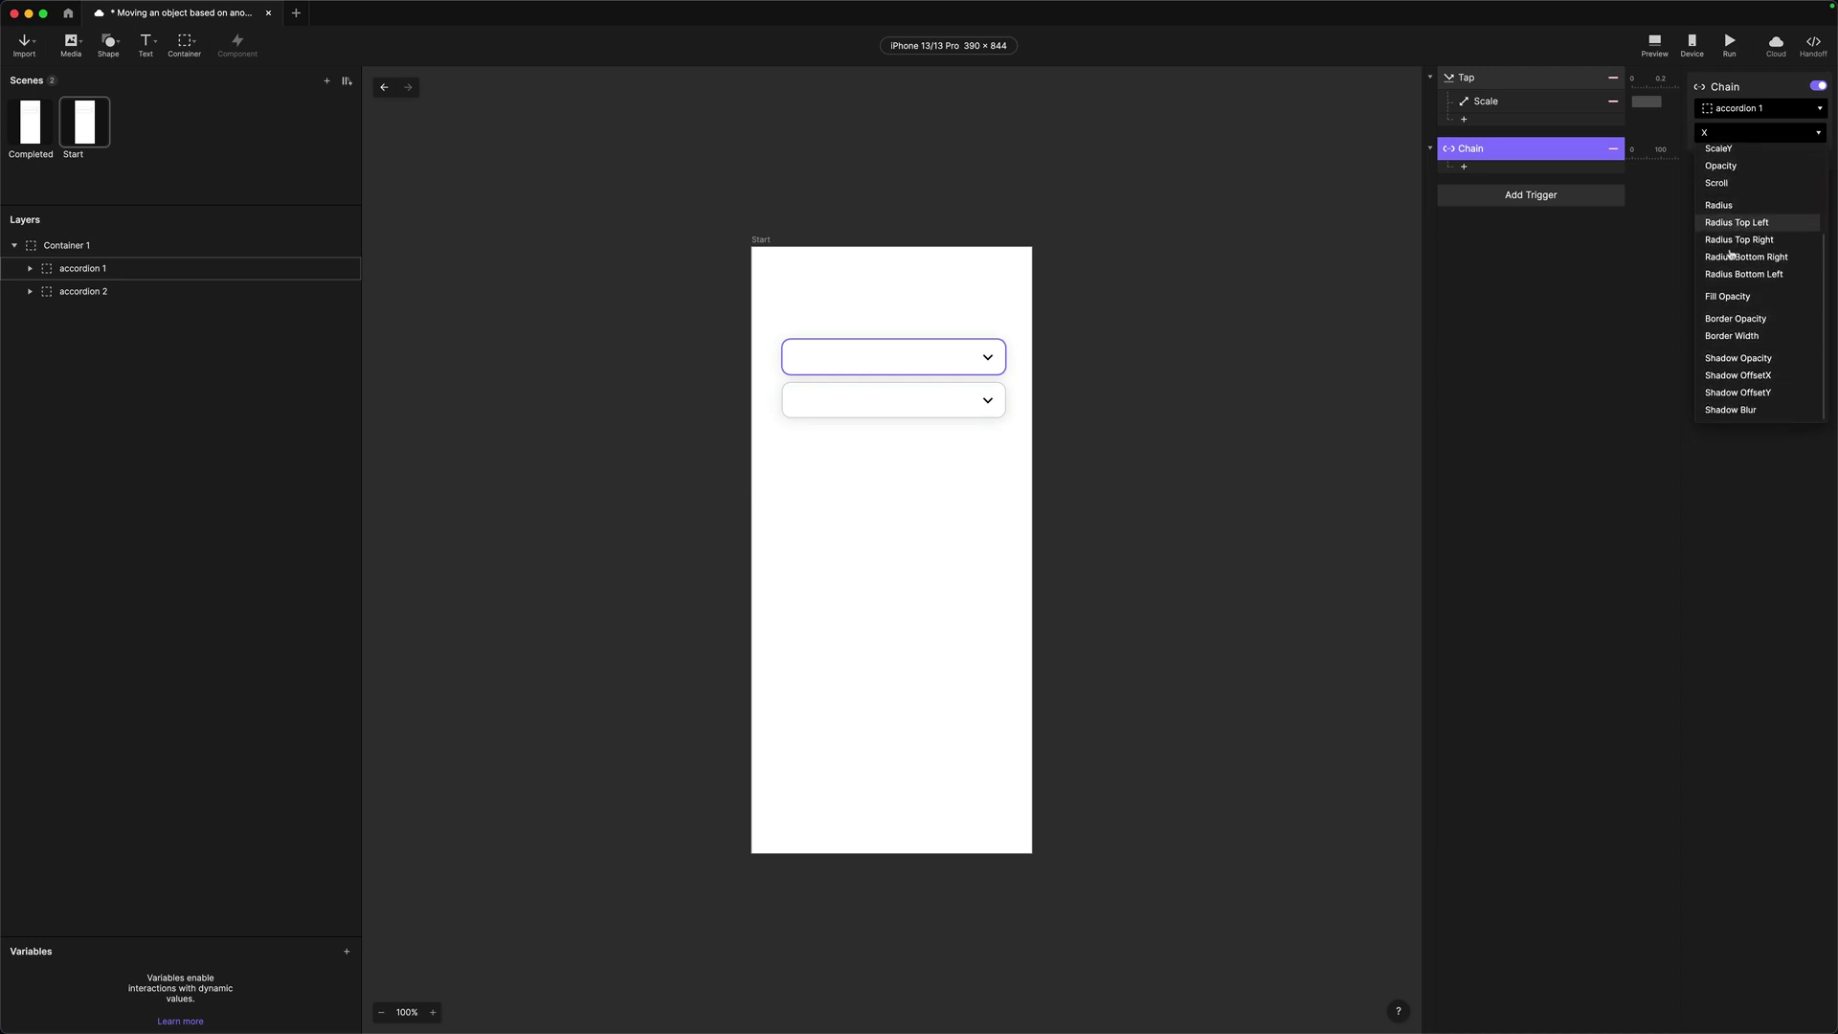
scroll(1741, 279, "up", 3)
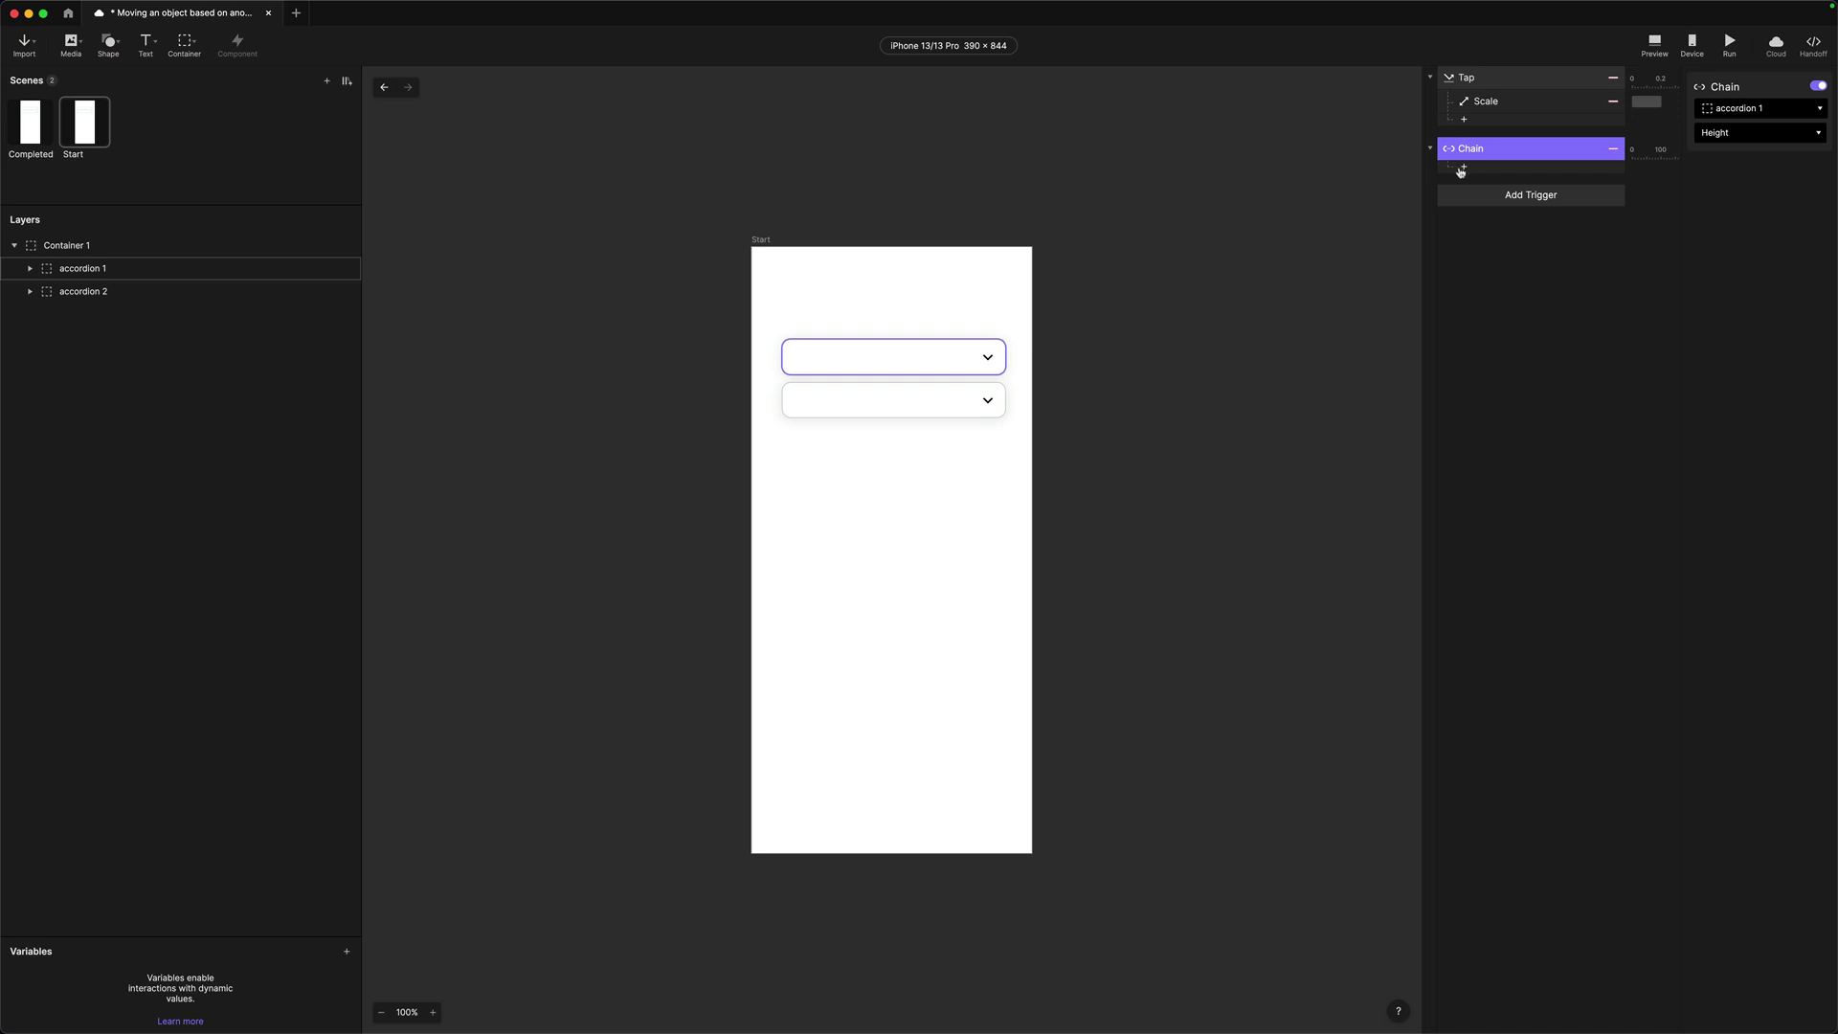
Step: Add a Move response under the Chain trigger and target accordion 2
left_click(1463, 169)
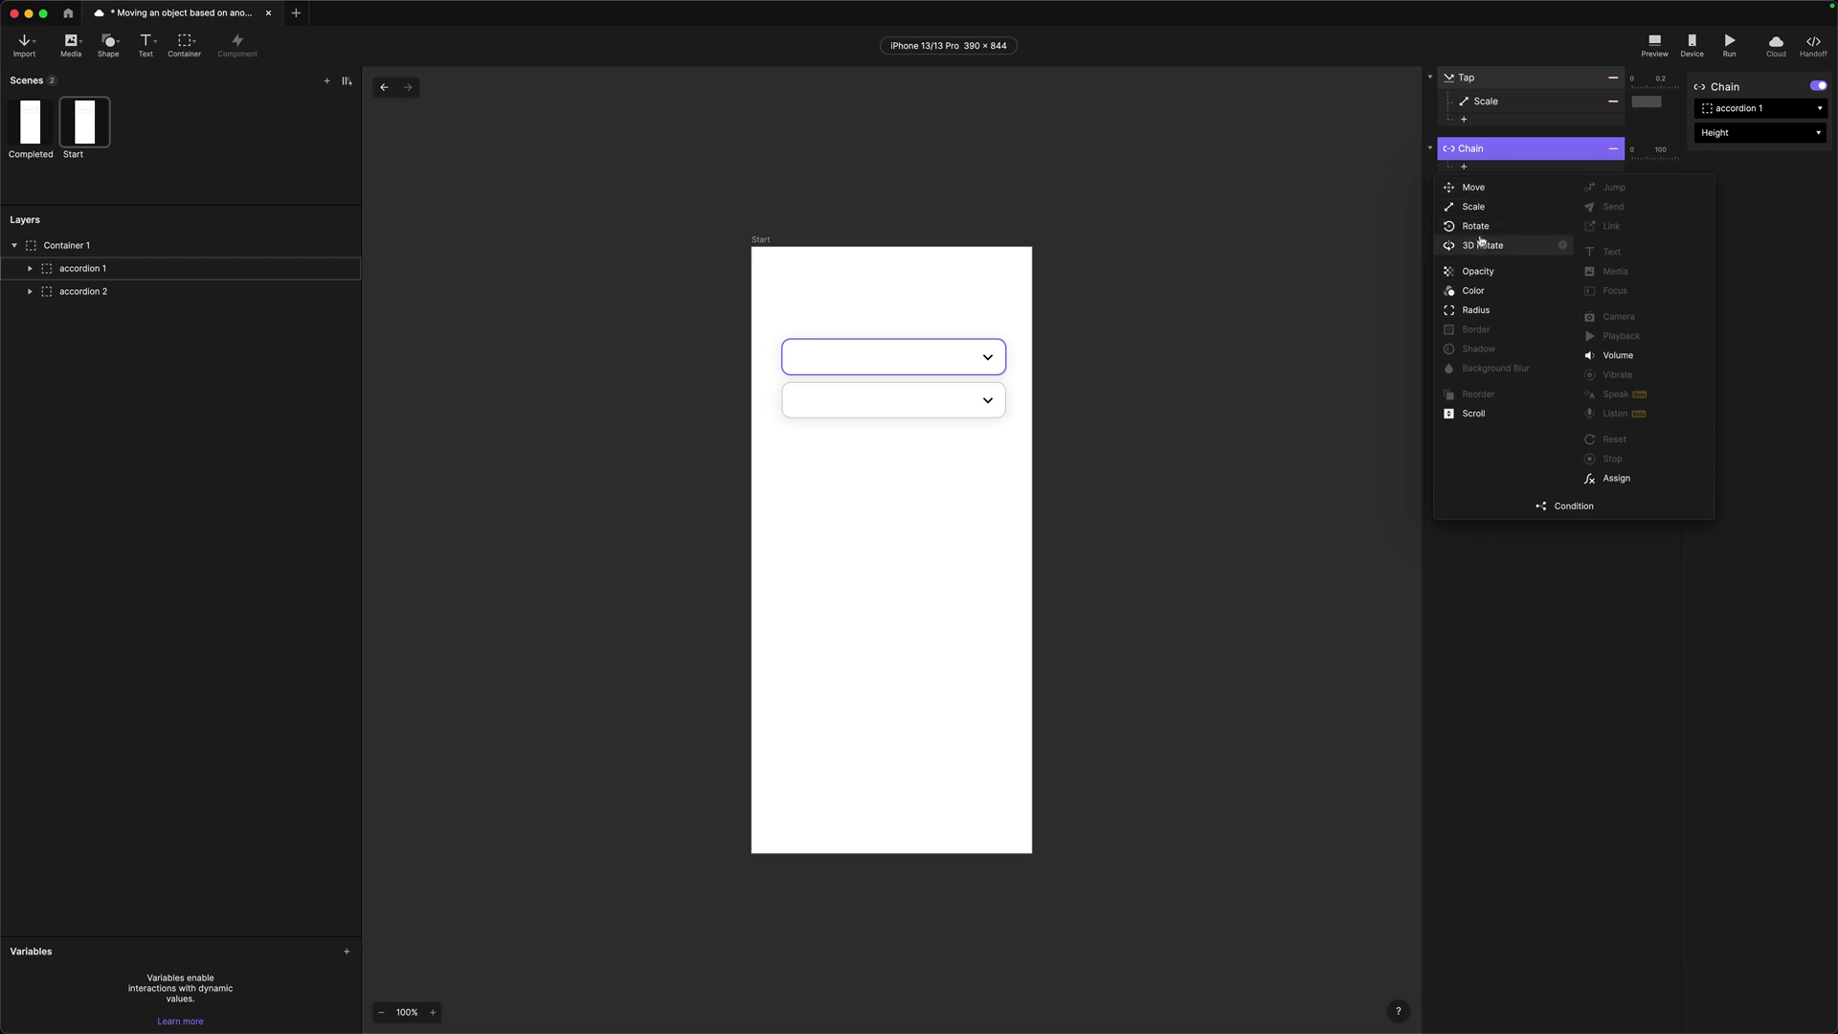
left_click(1472, 188)
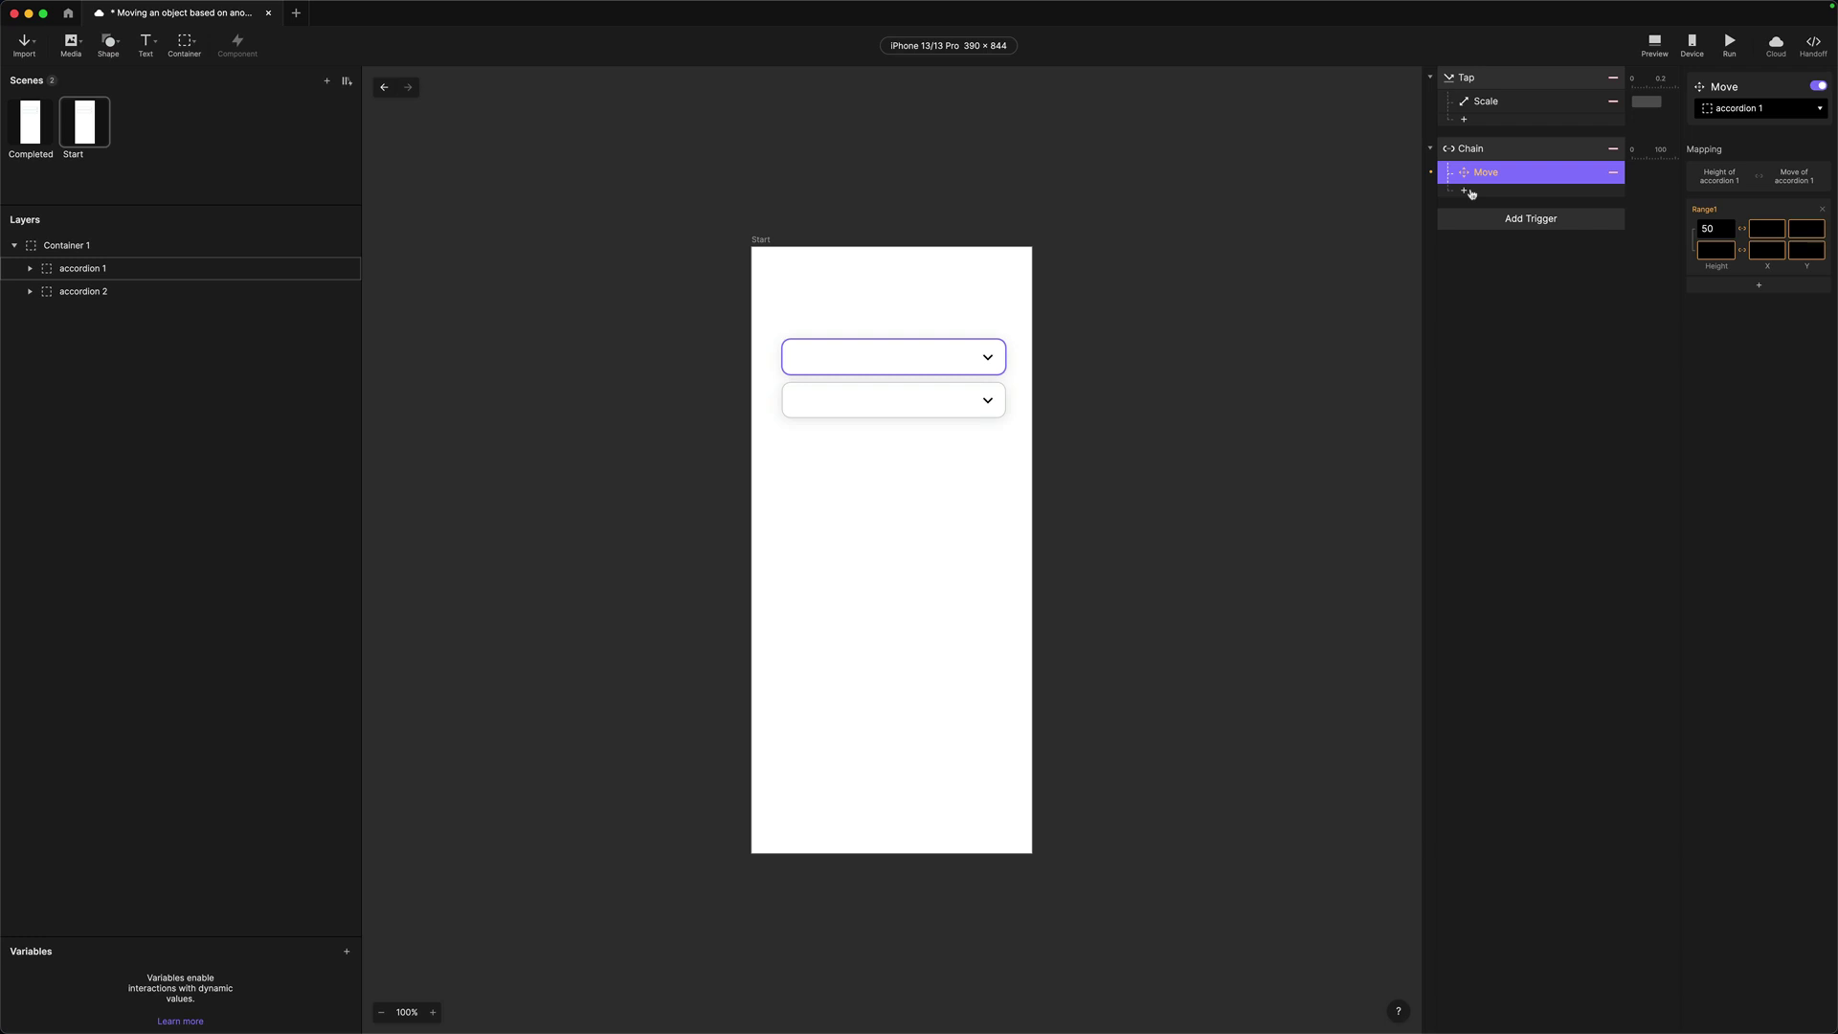
left_click(1738, 109)
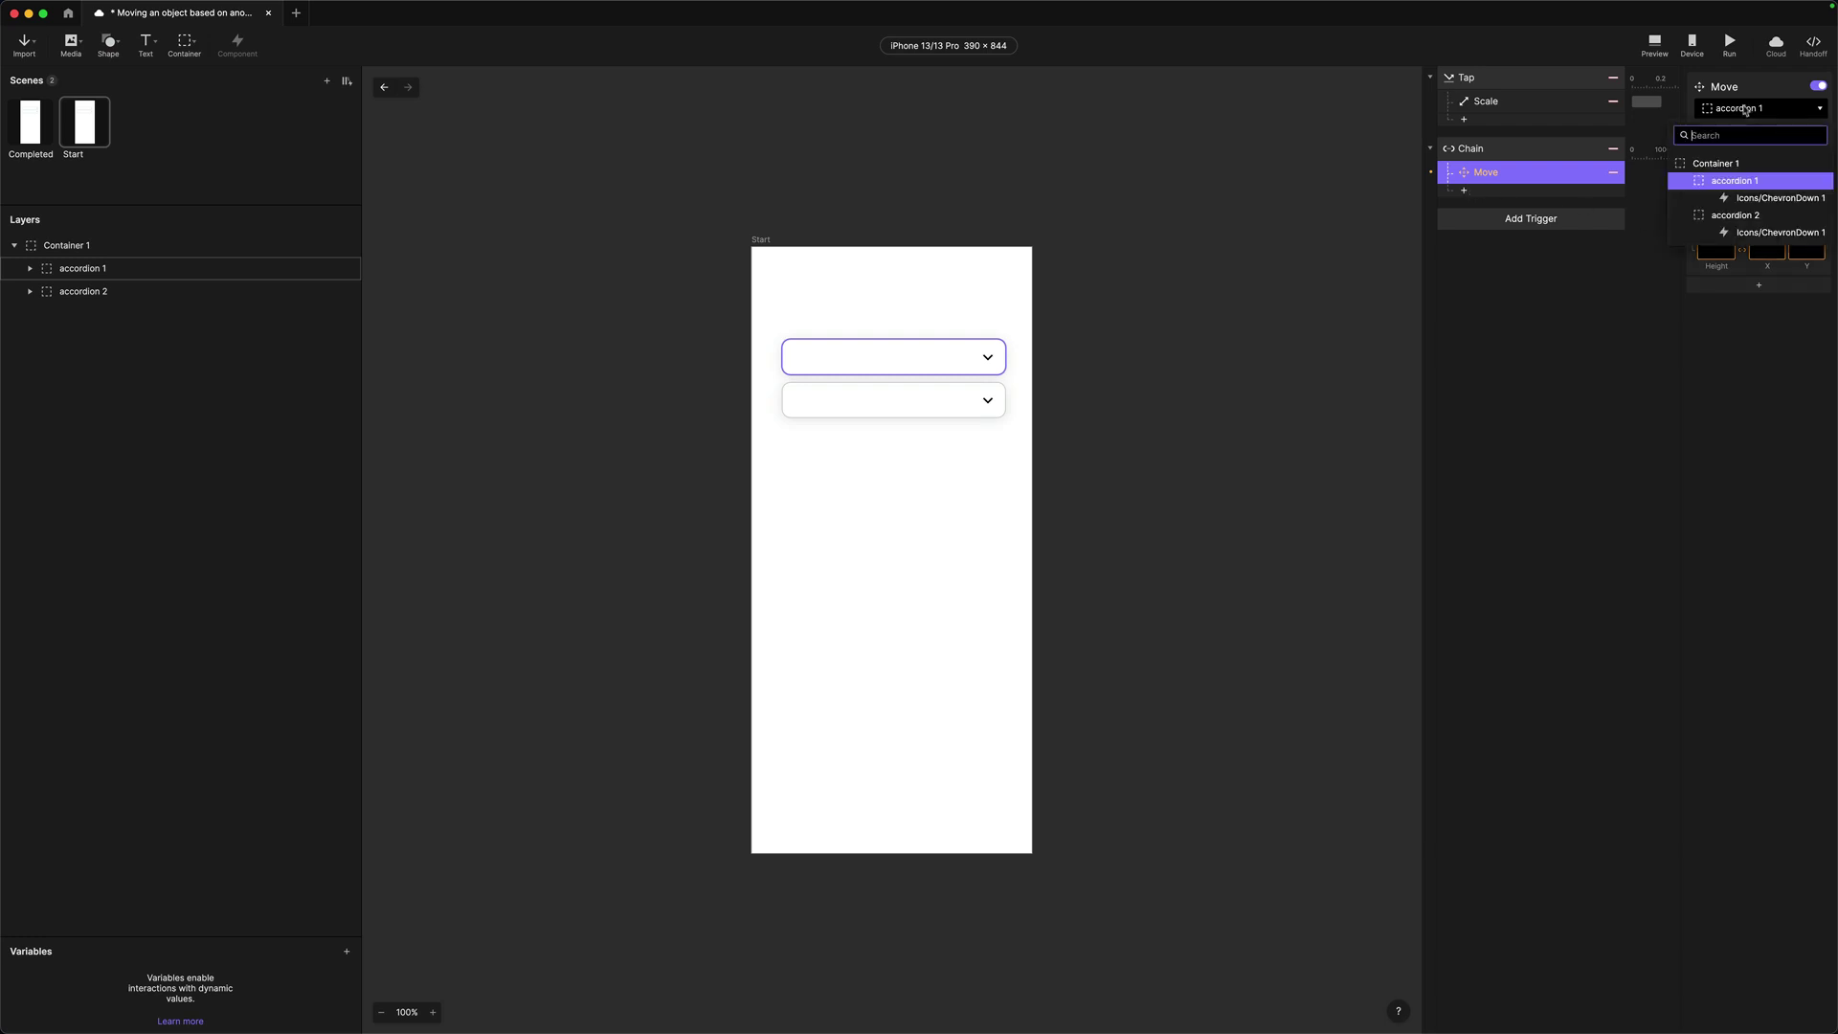
left_click(1755, 217)
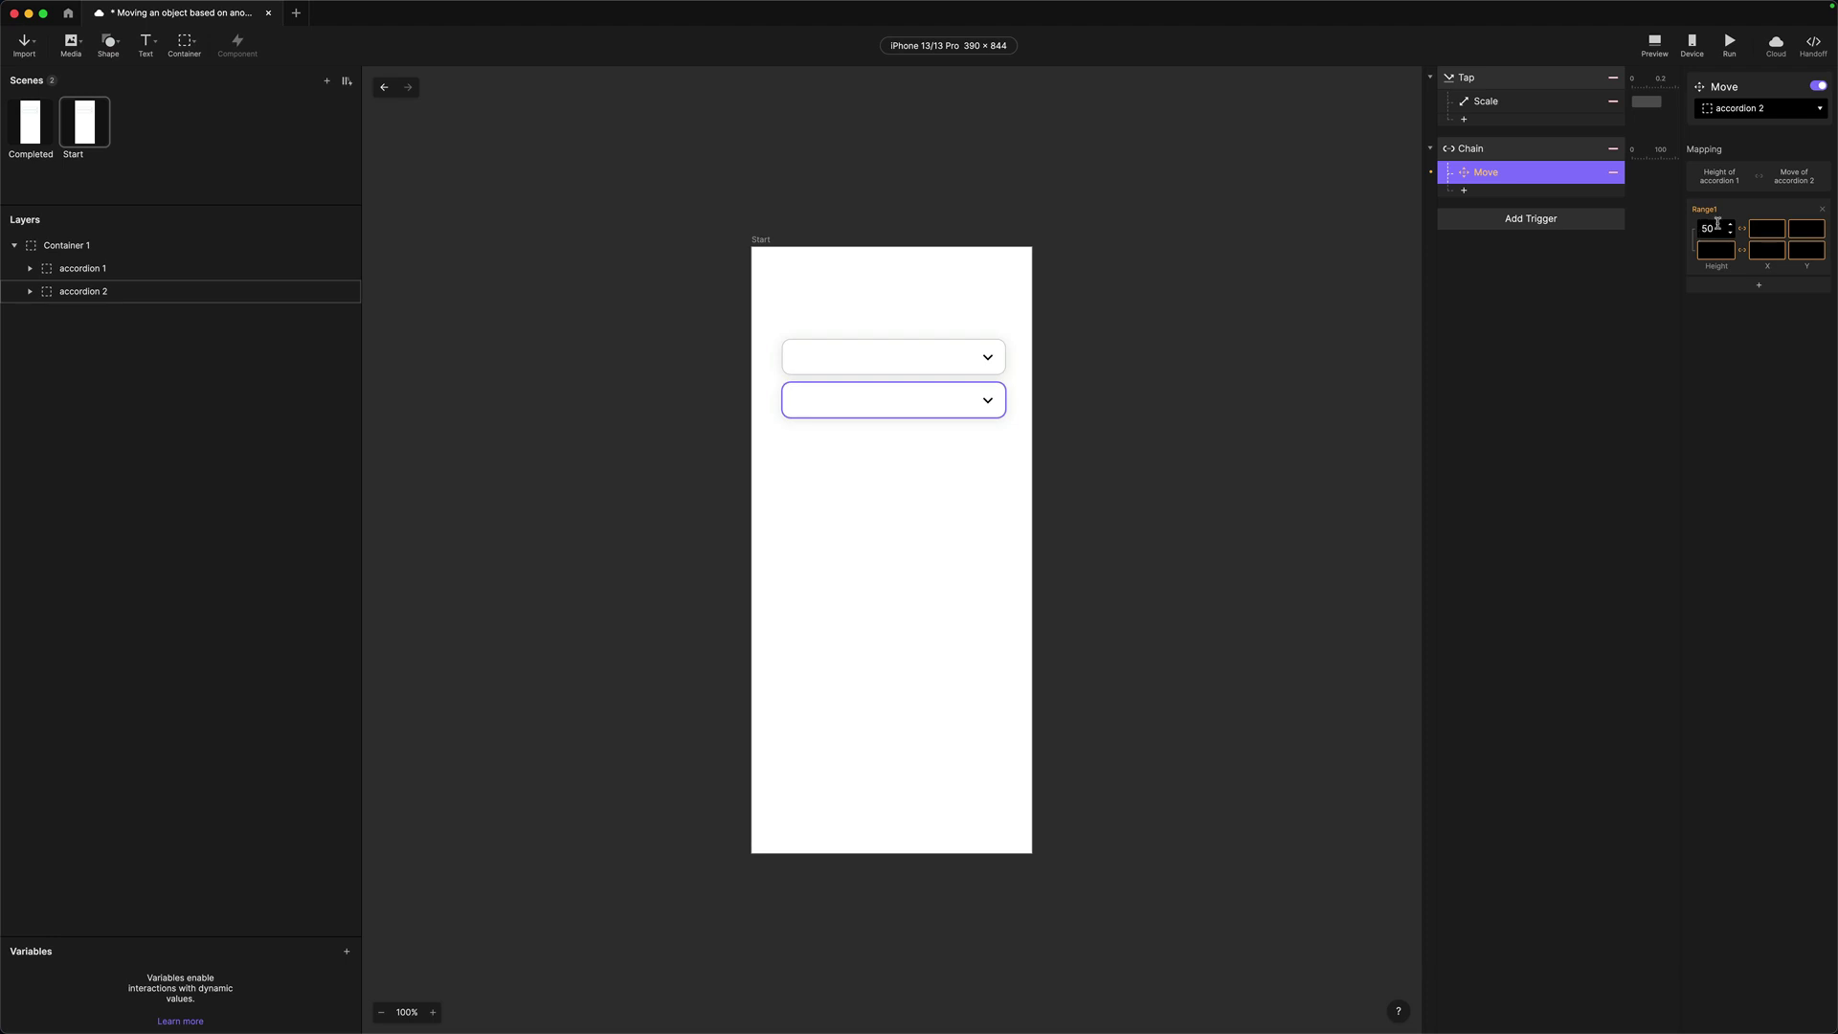
Step: Set the end height of the Move response's mapping range to 300
left_click(64, 273)
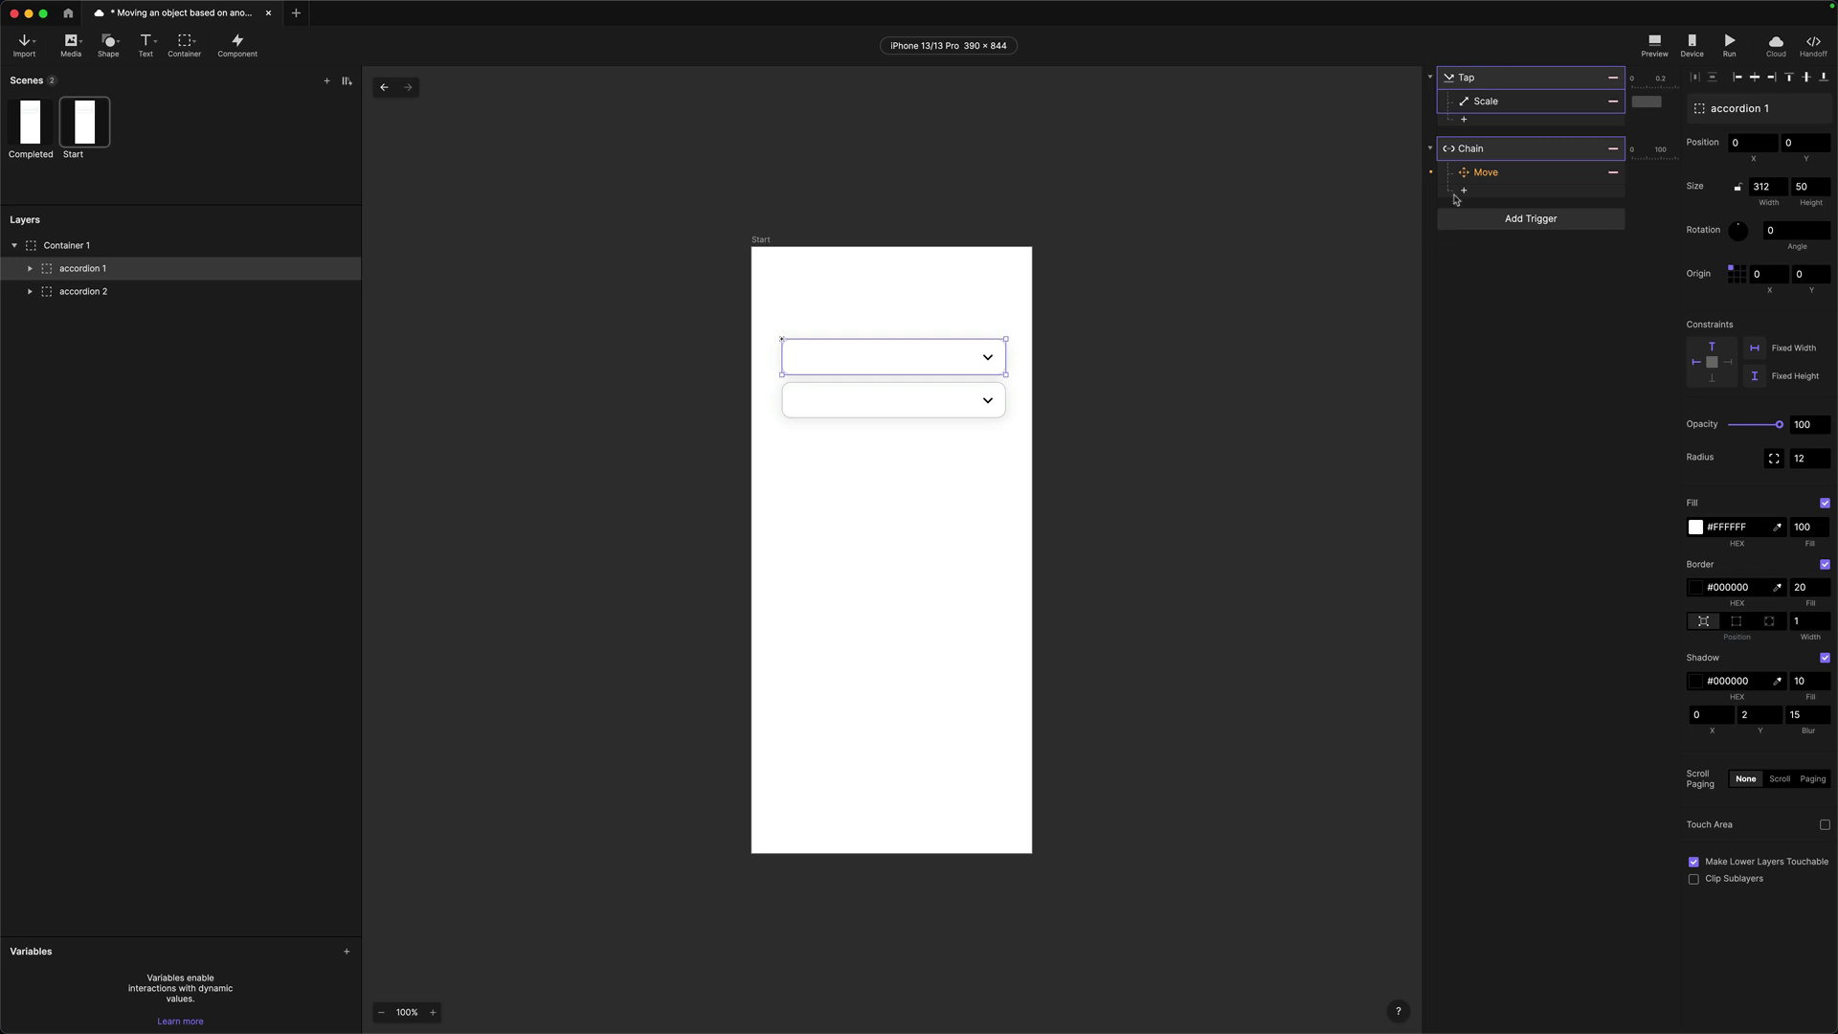
left_click(1510, 177)
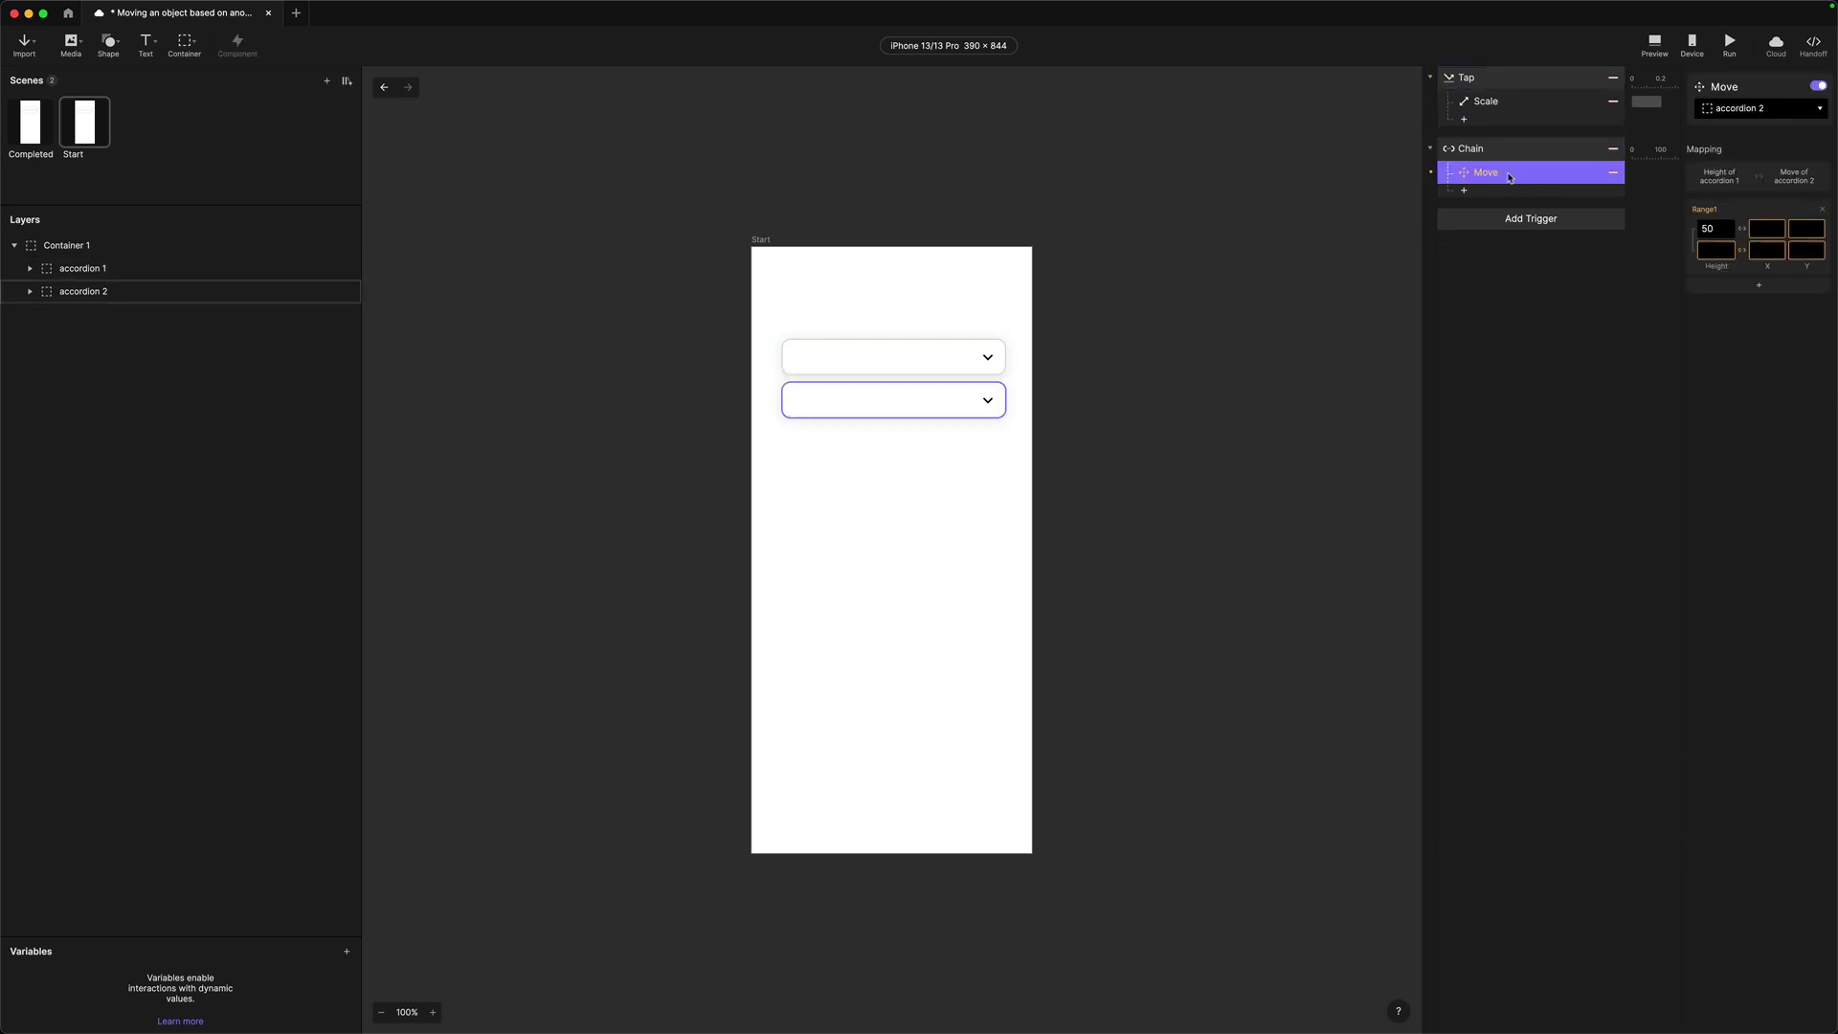
left_click(1713, 251)
left_click(1493, 151)
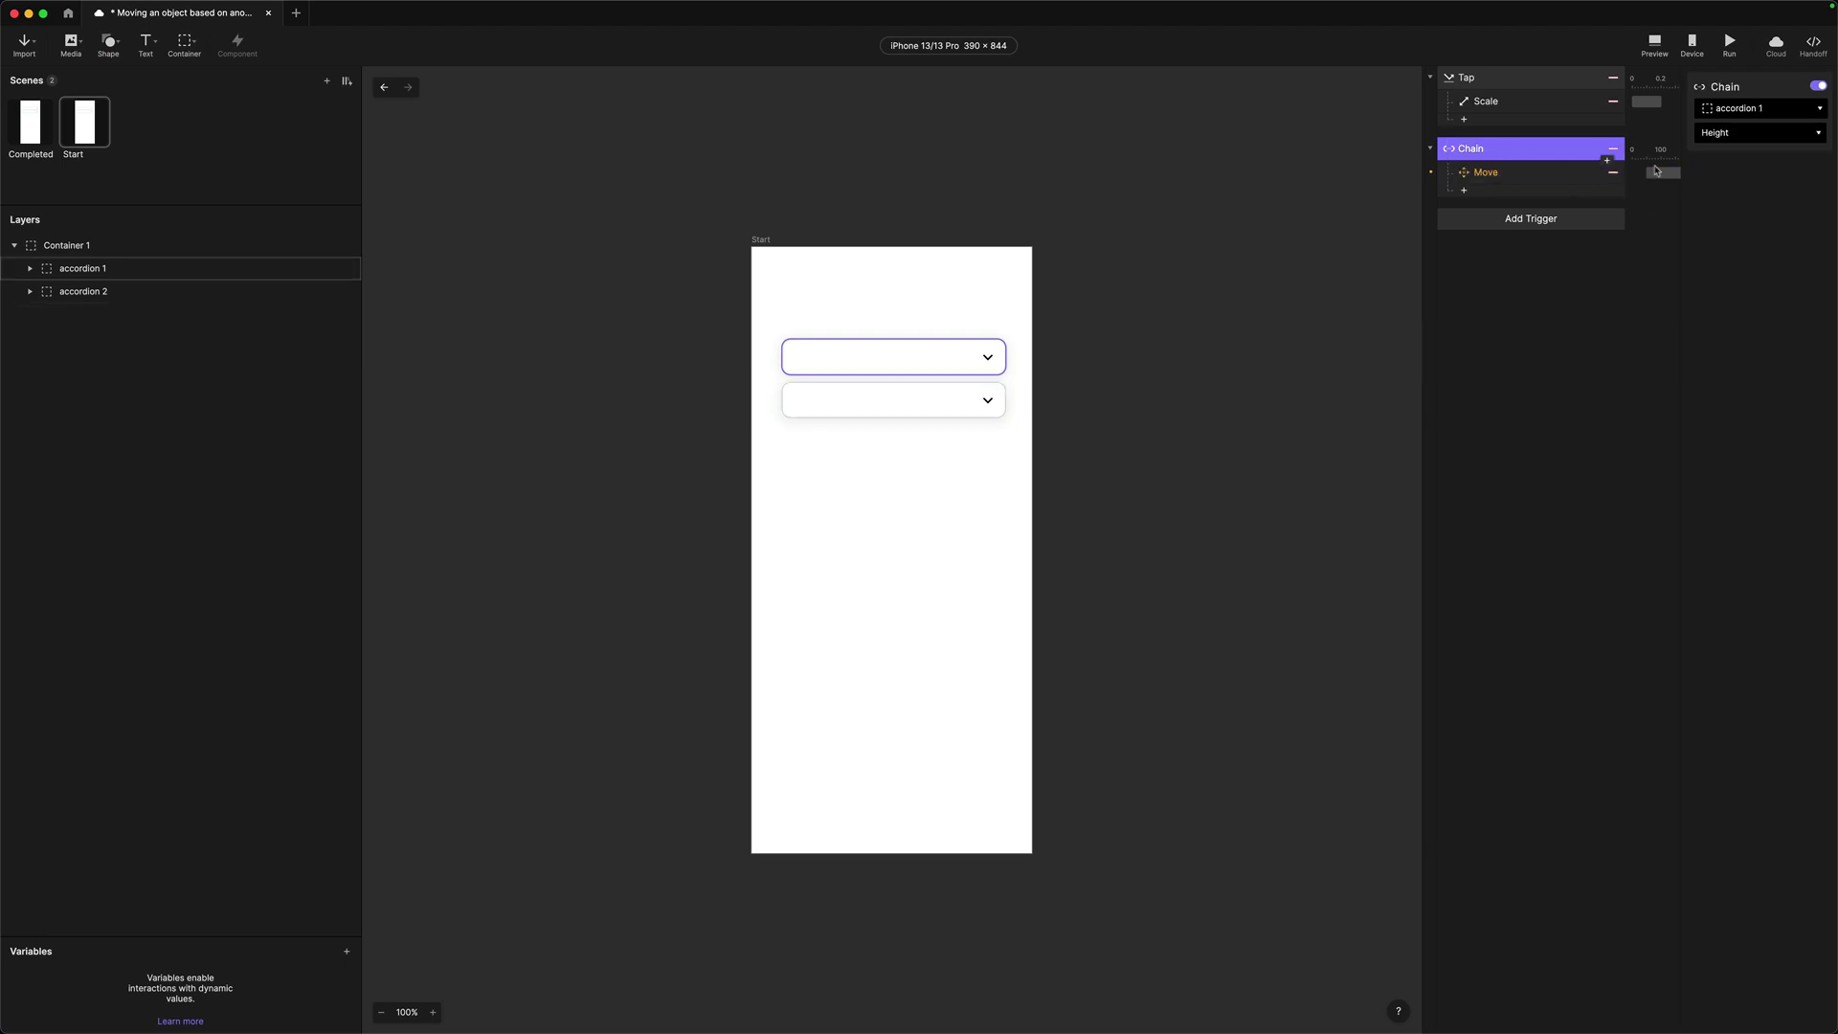
left_click(1487, 177)
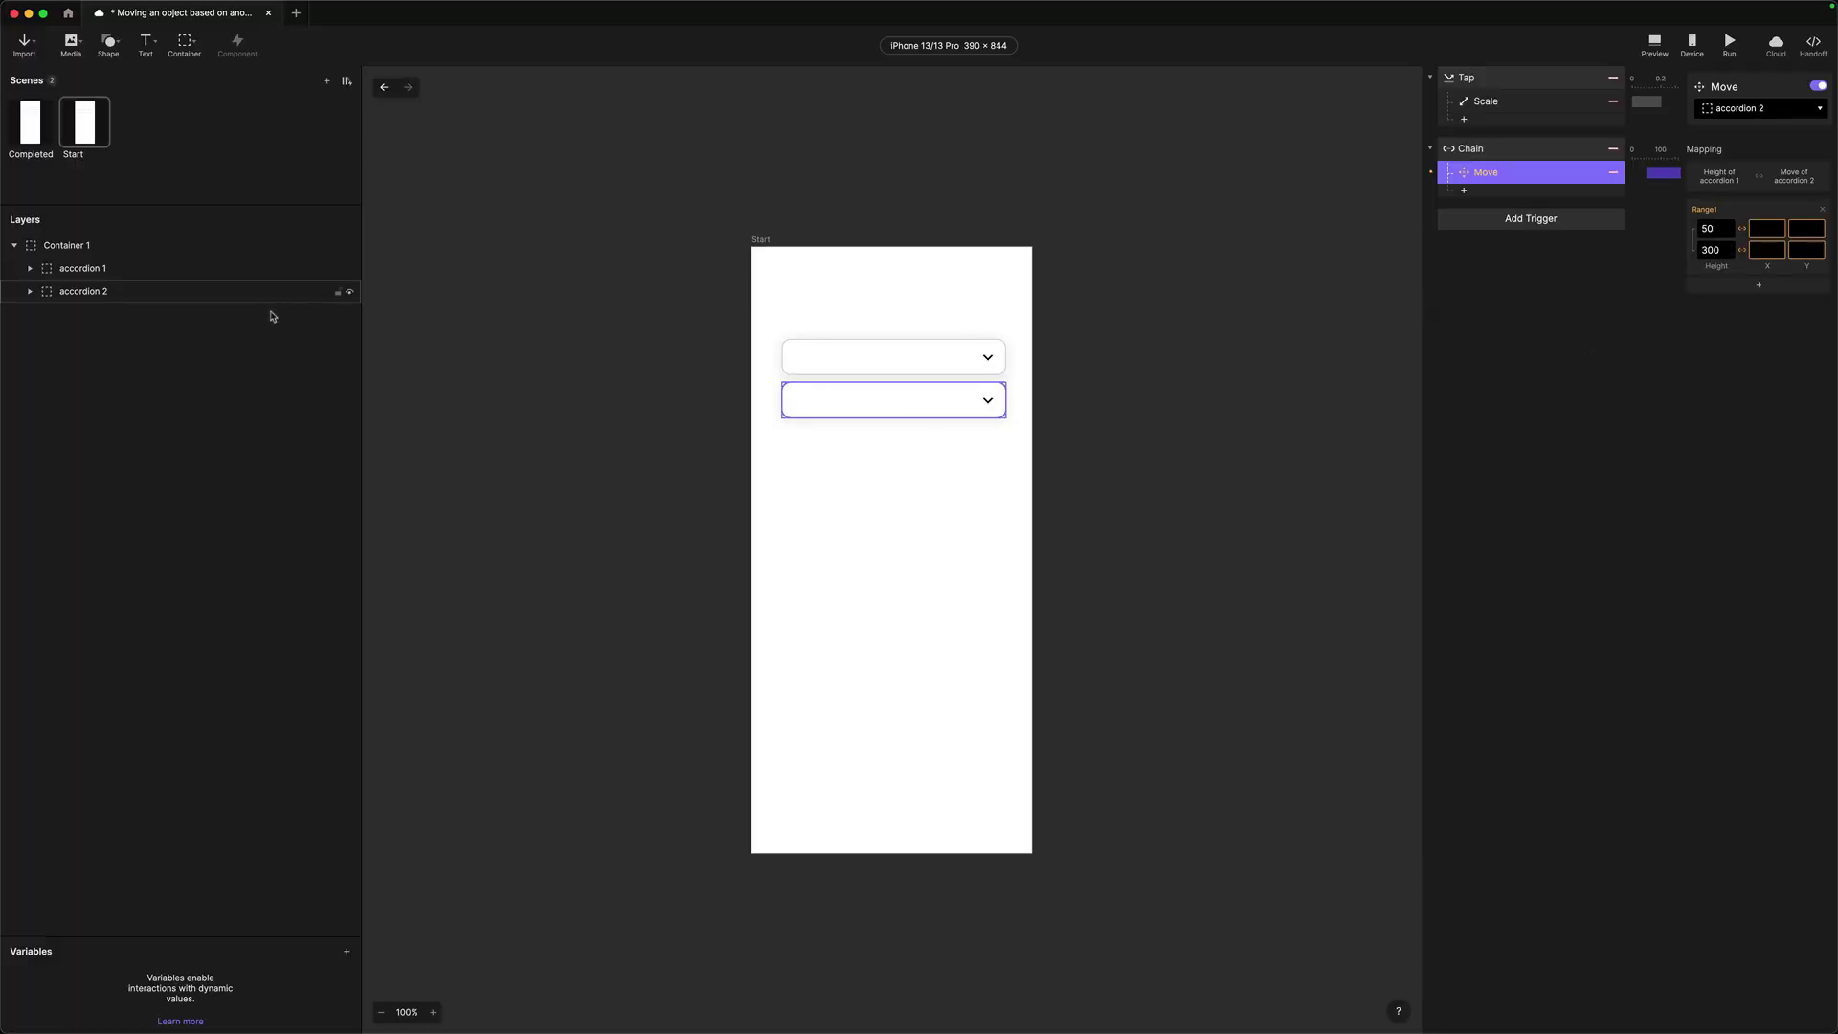
Step: Set the Y values of accordion 2's Move mapping to 60 at the start and 360 at the end of the range
left_click(84, 294)
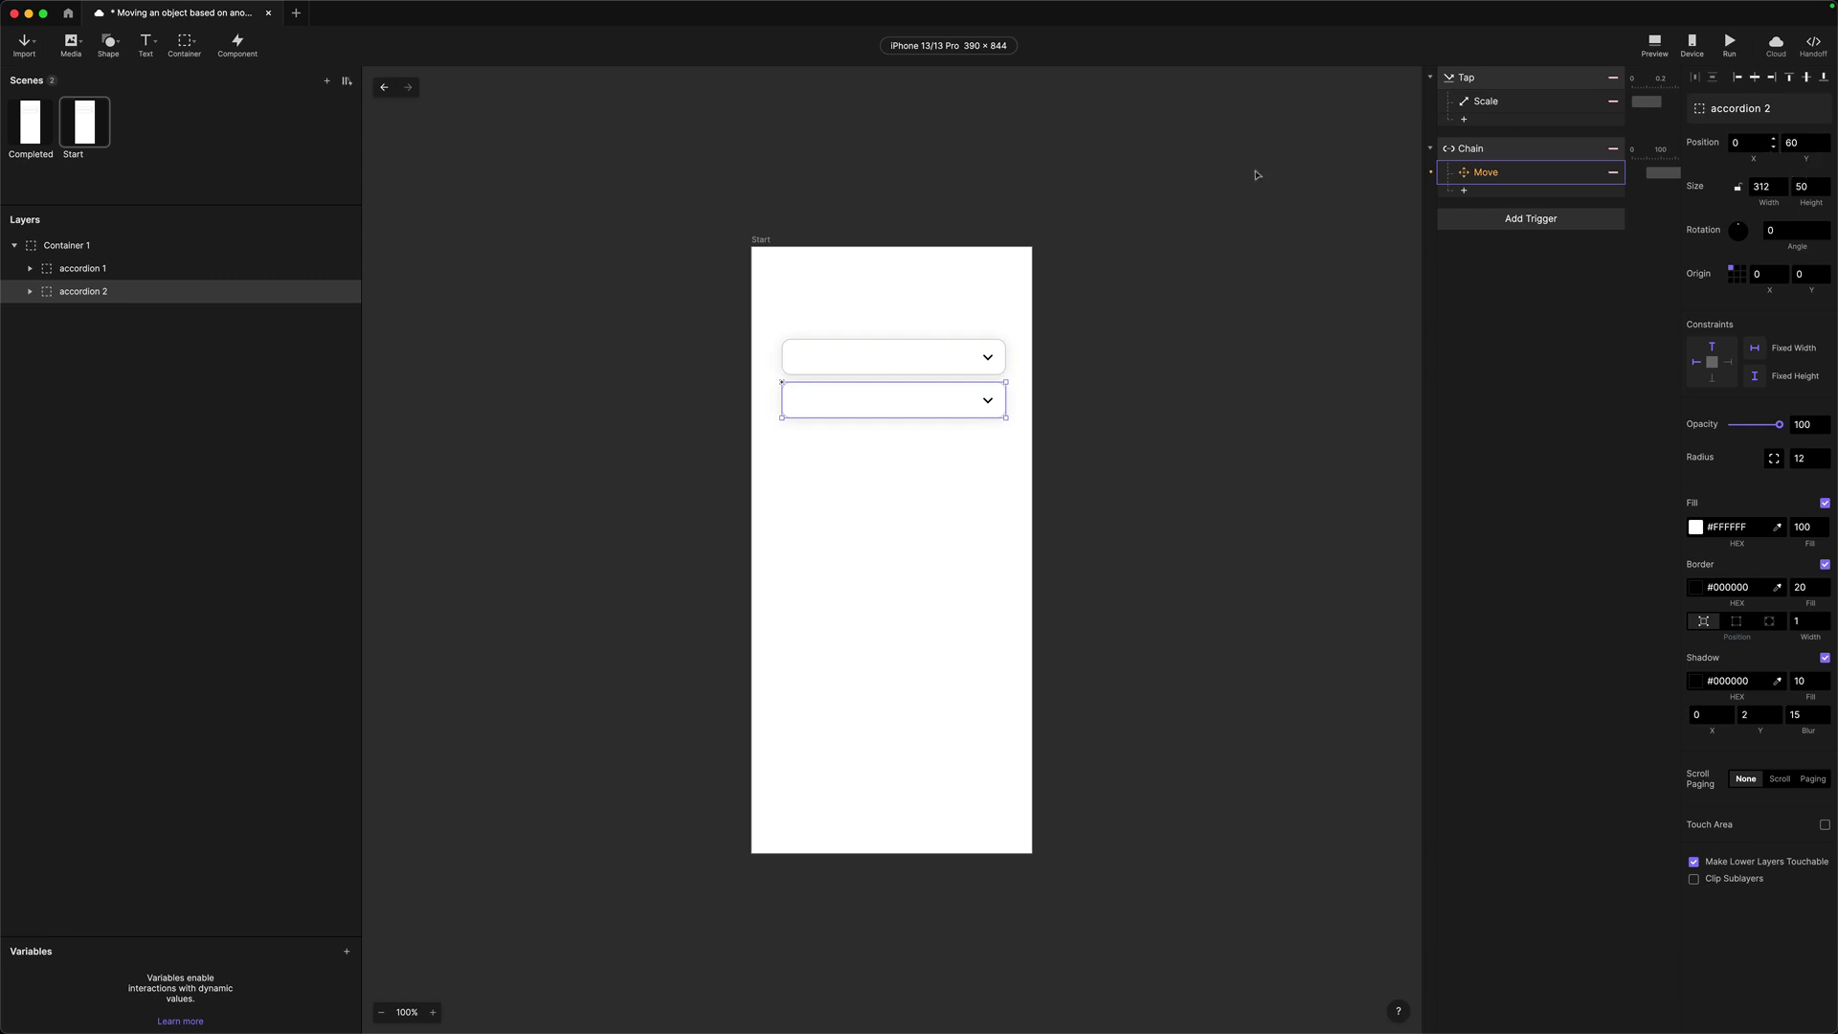
left_click(76, 270)
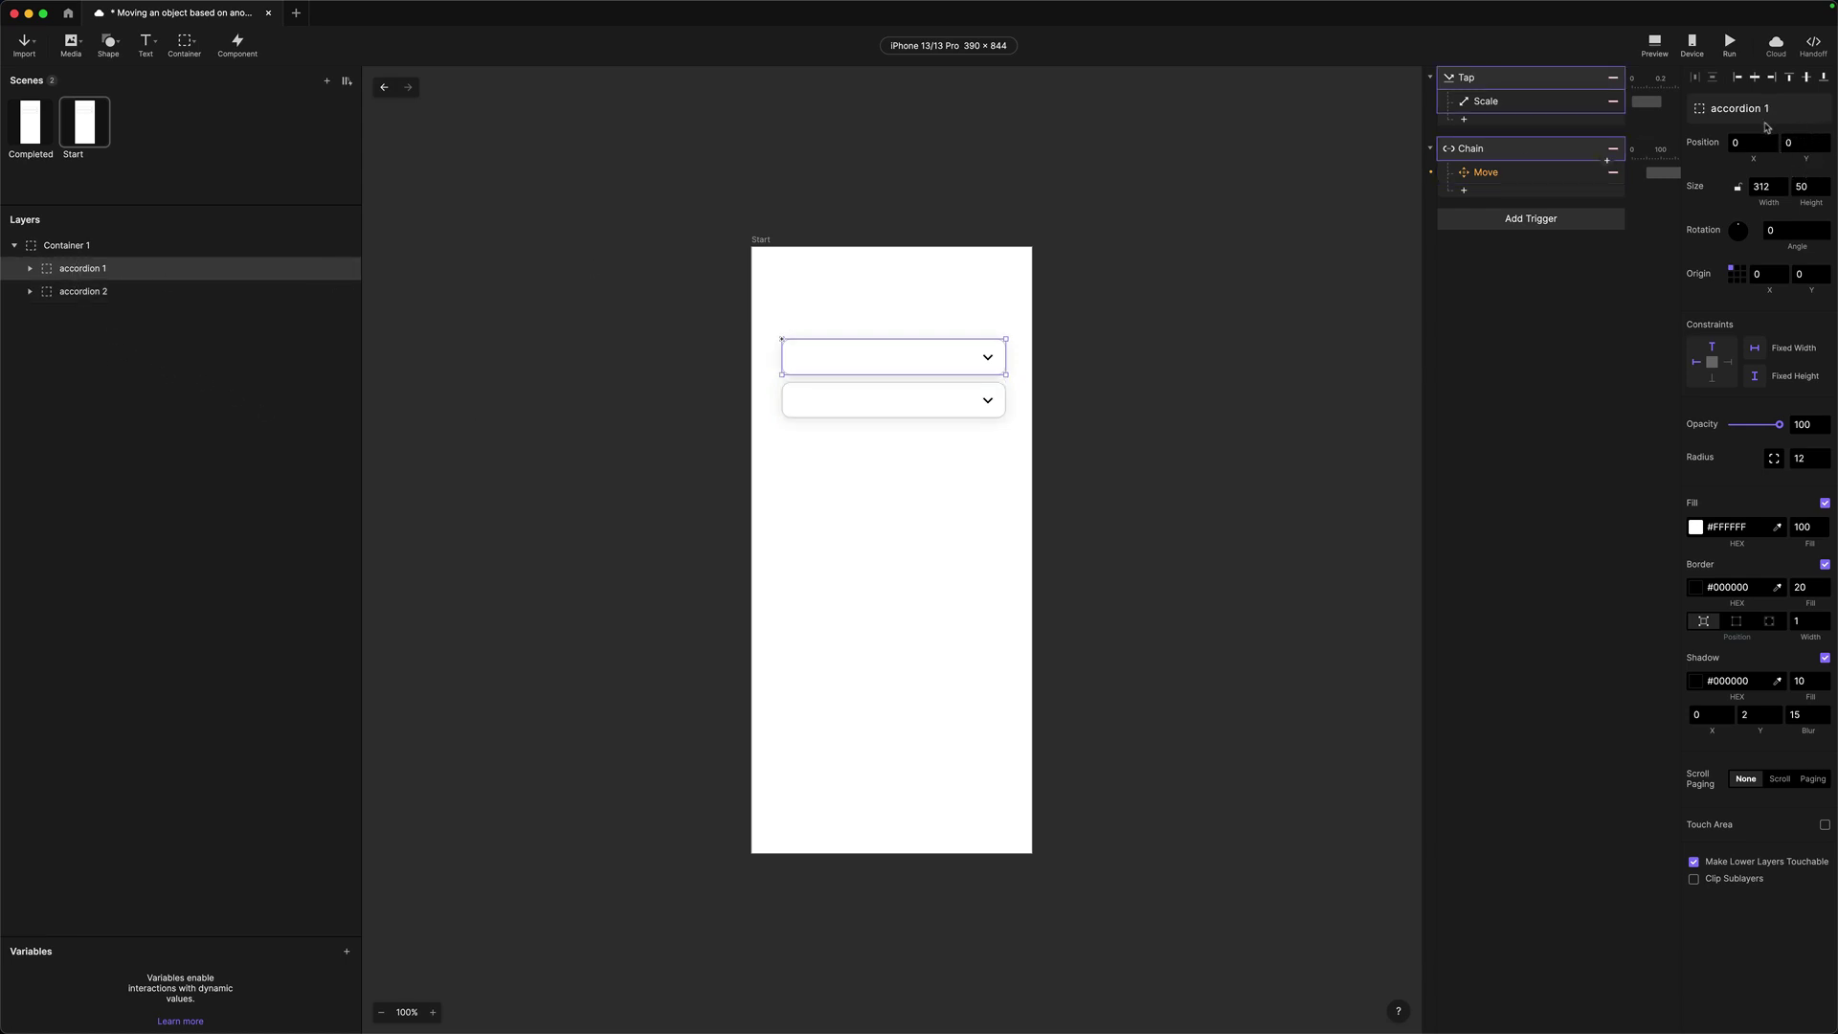
left_click(63, 296)
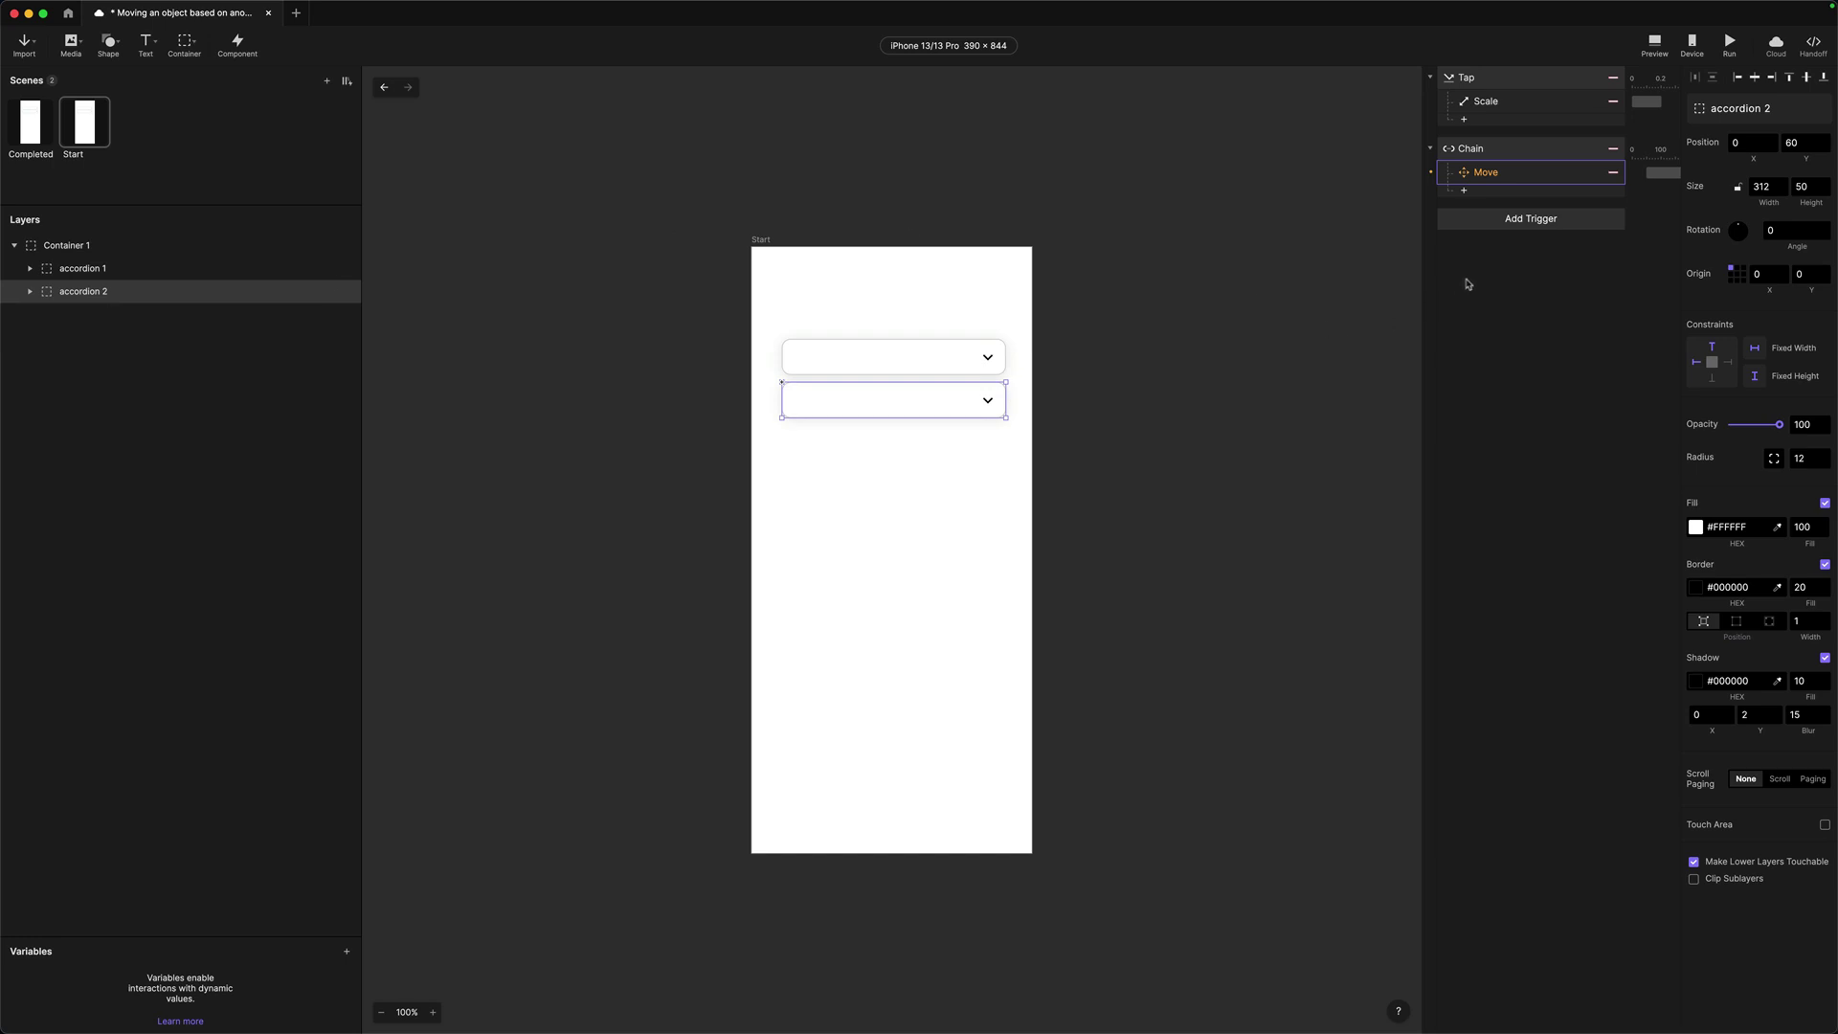
left_click(1475, 179)
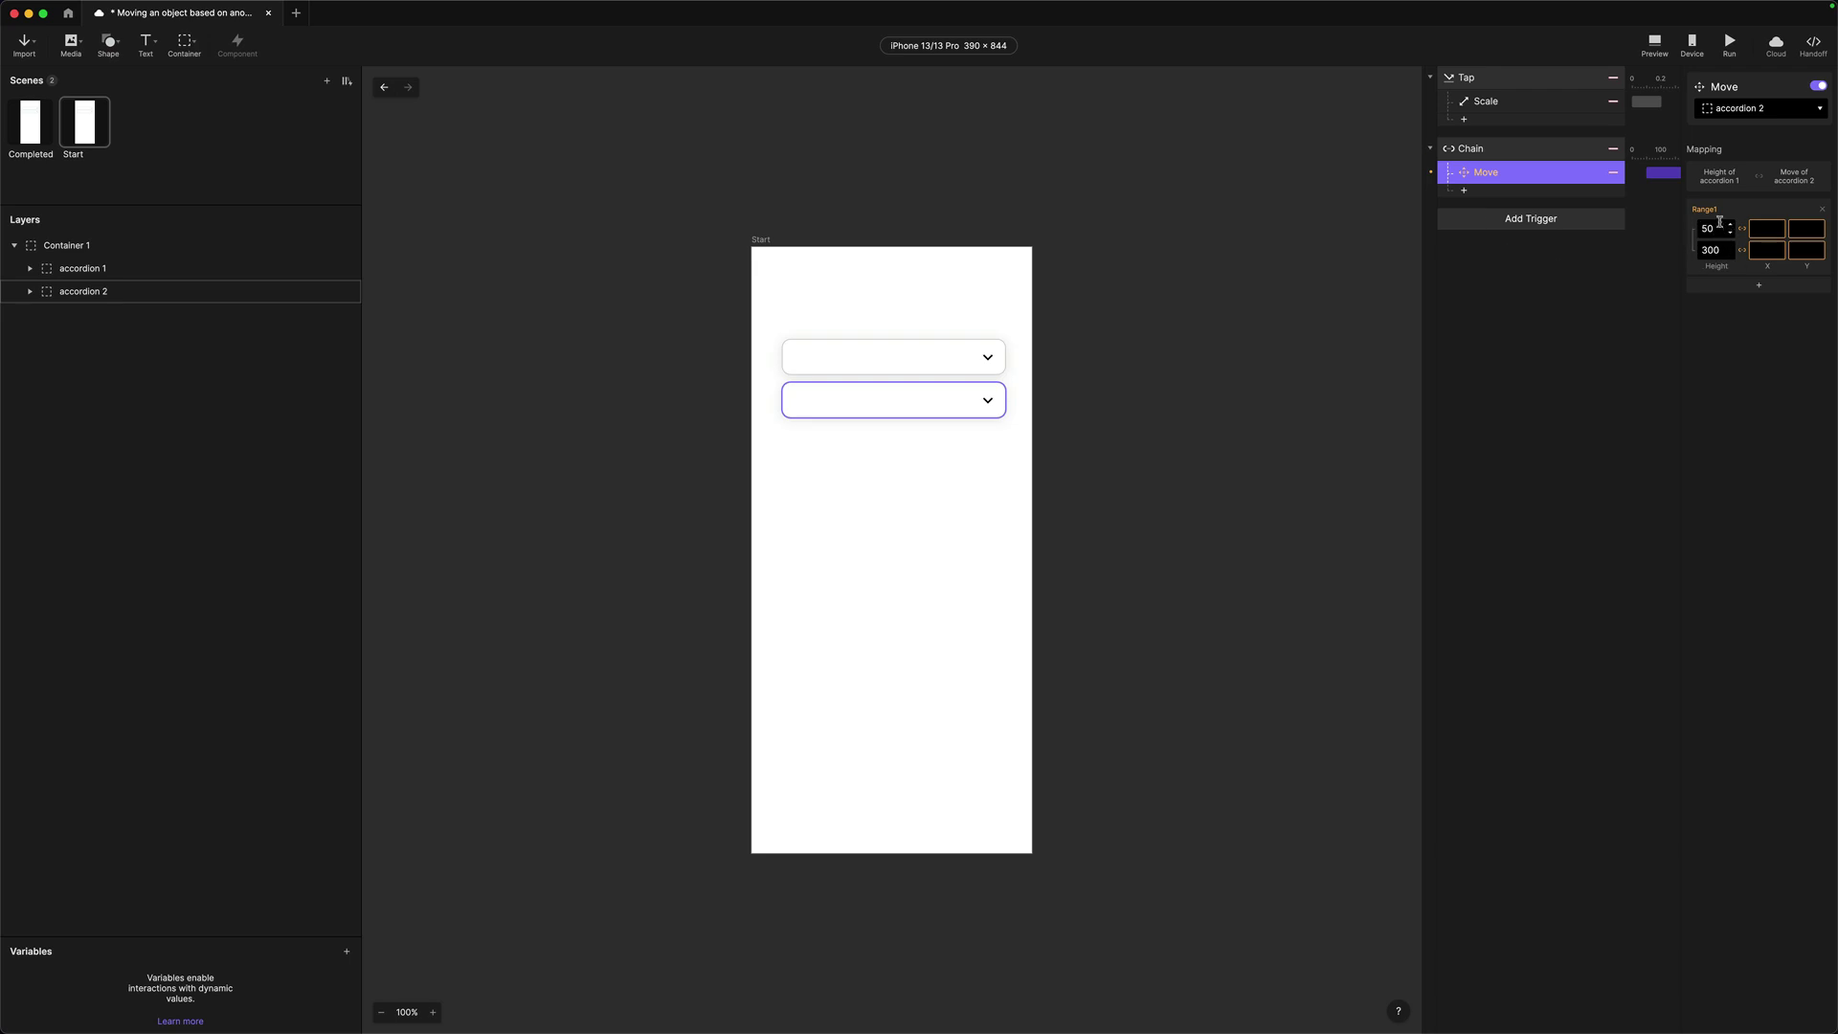
left_click(1800, 229)
left_click(61, 298)
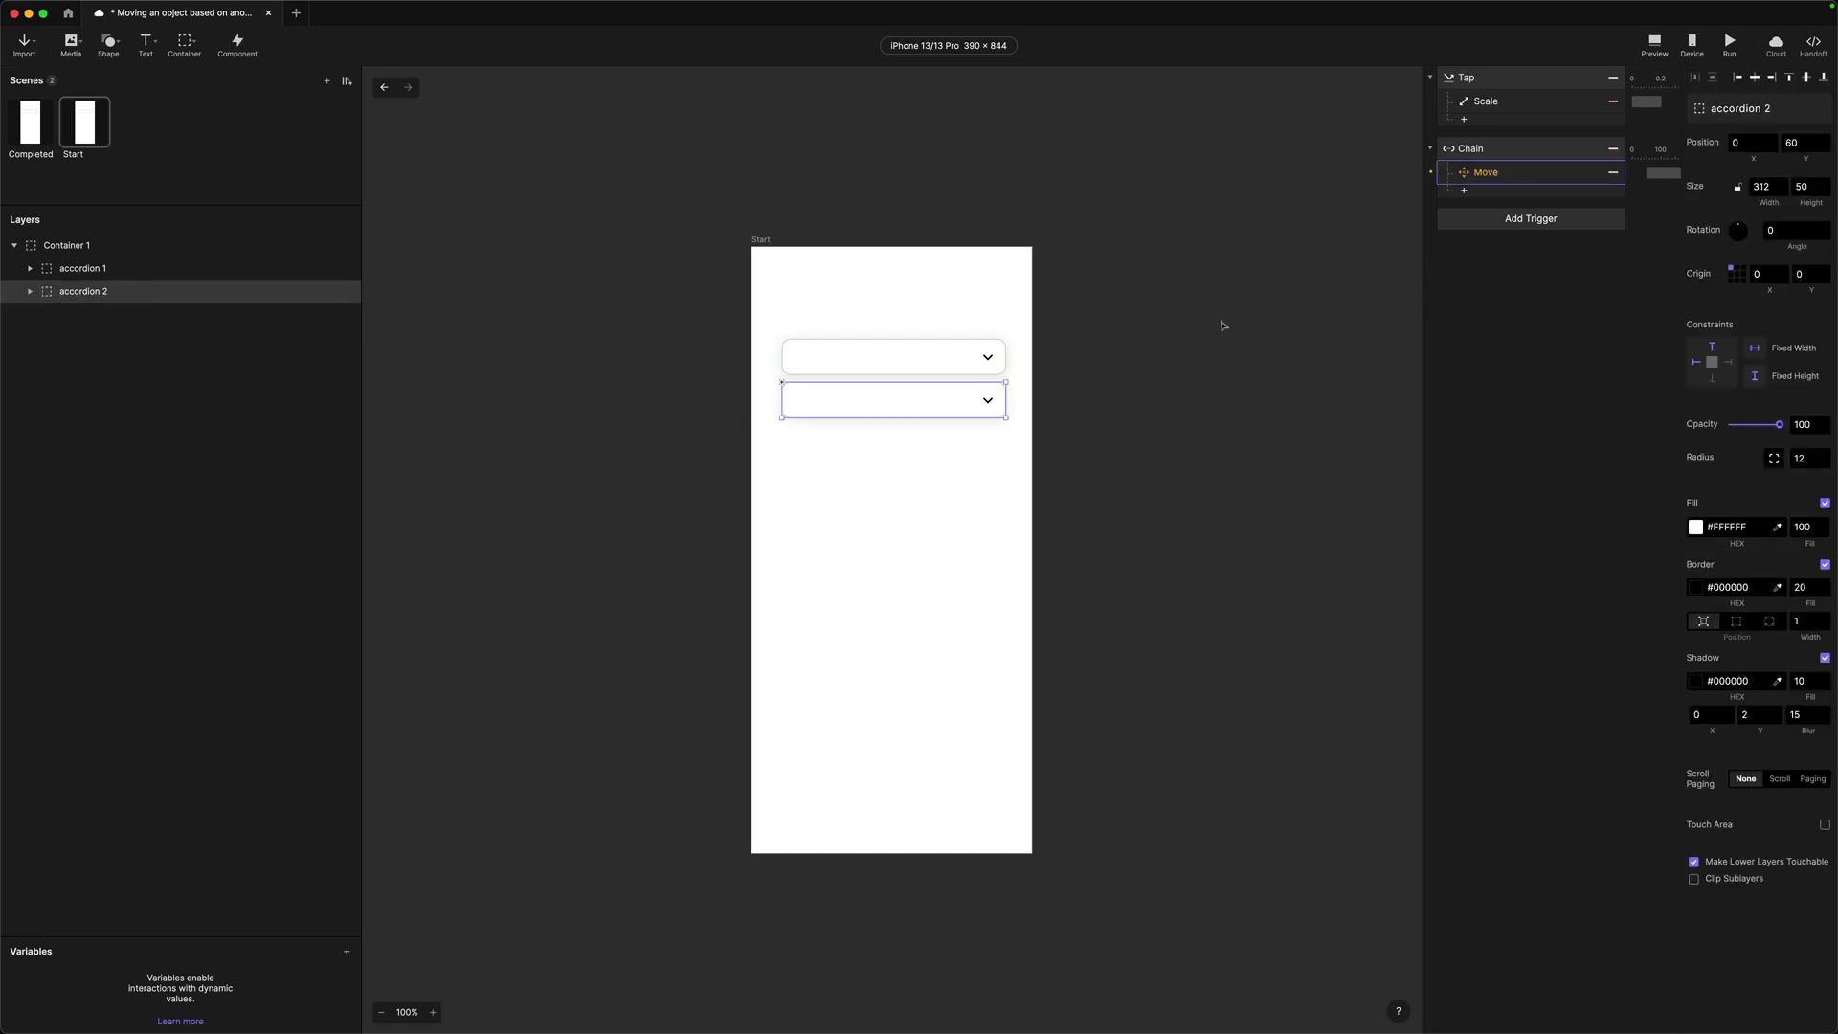
left_click(1490, 173)
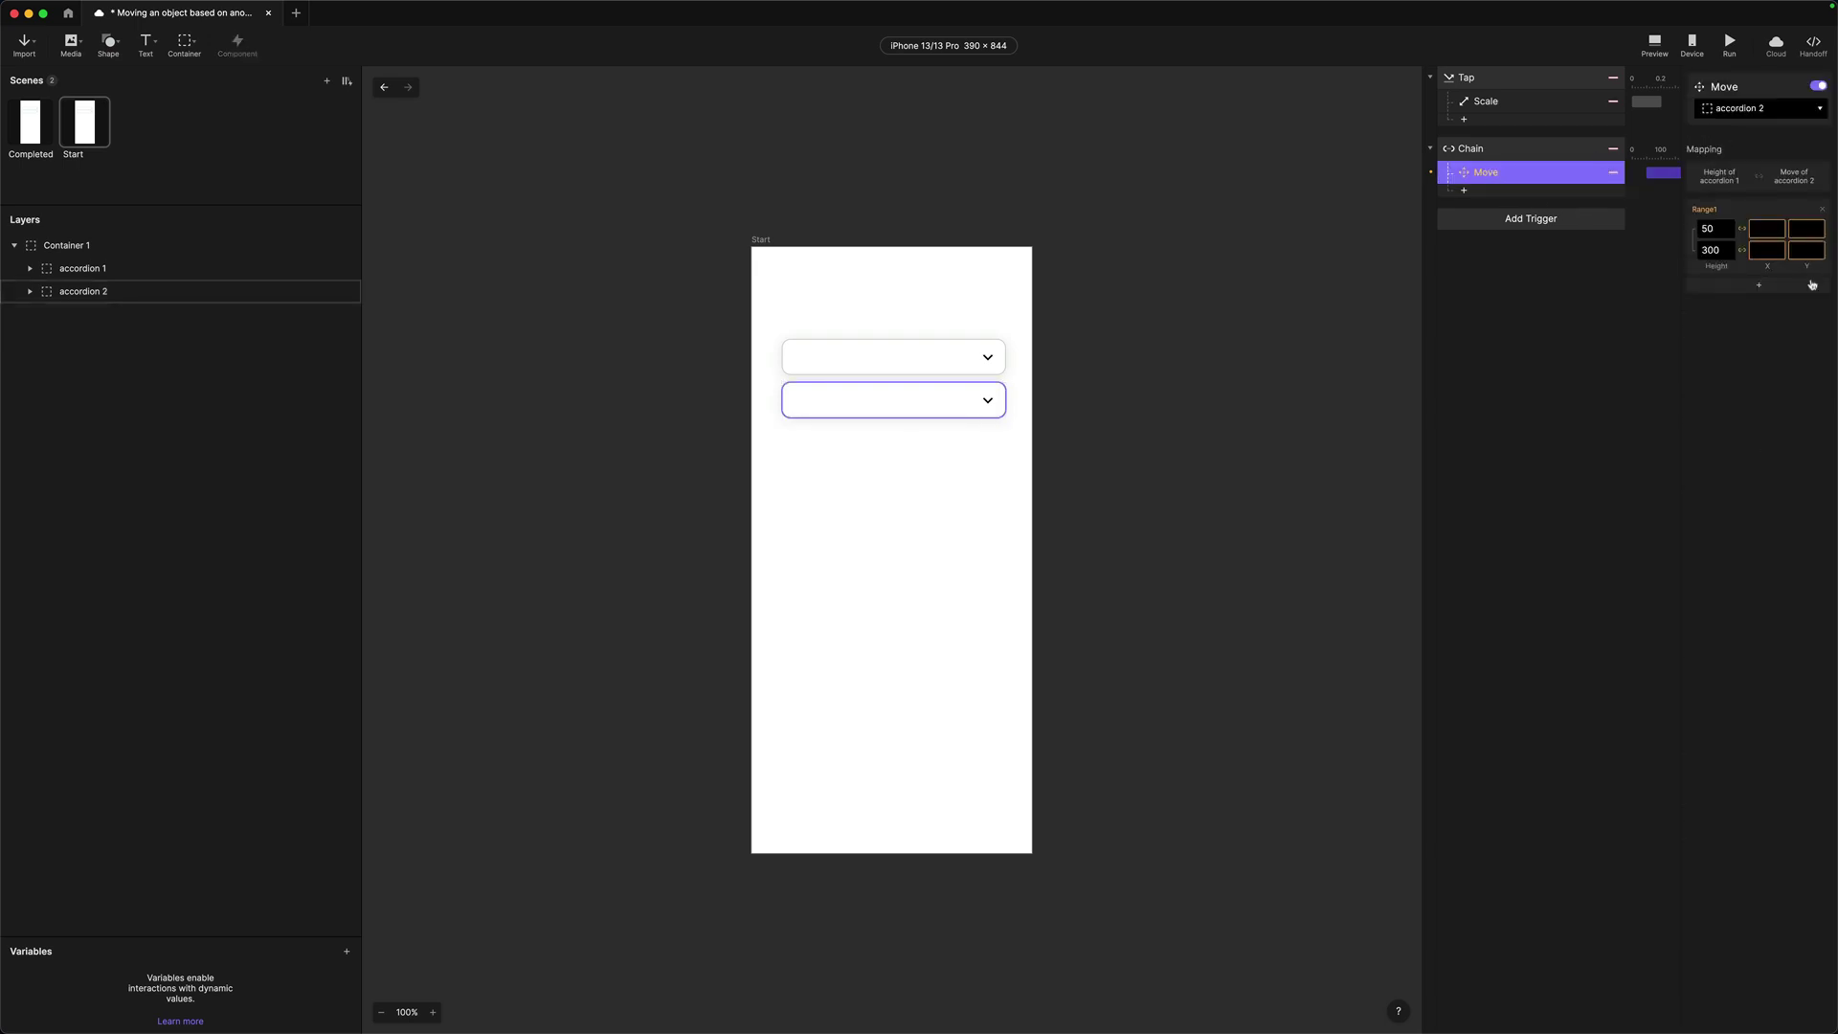
left_click(1802, 228)
type("60")
key("Return")
type("60")
key("Return")
left_click(1713, 233)
left_click(1811, 230)
left_click(1479, 147)
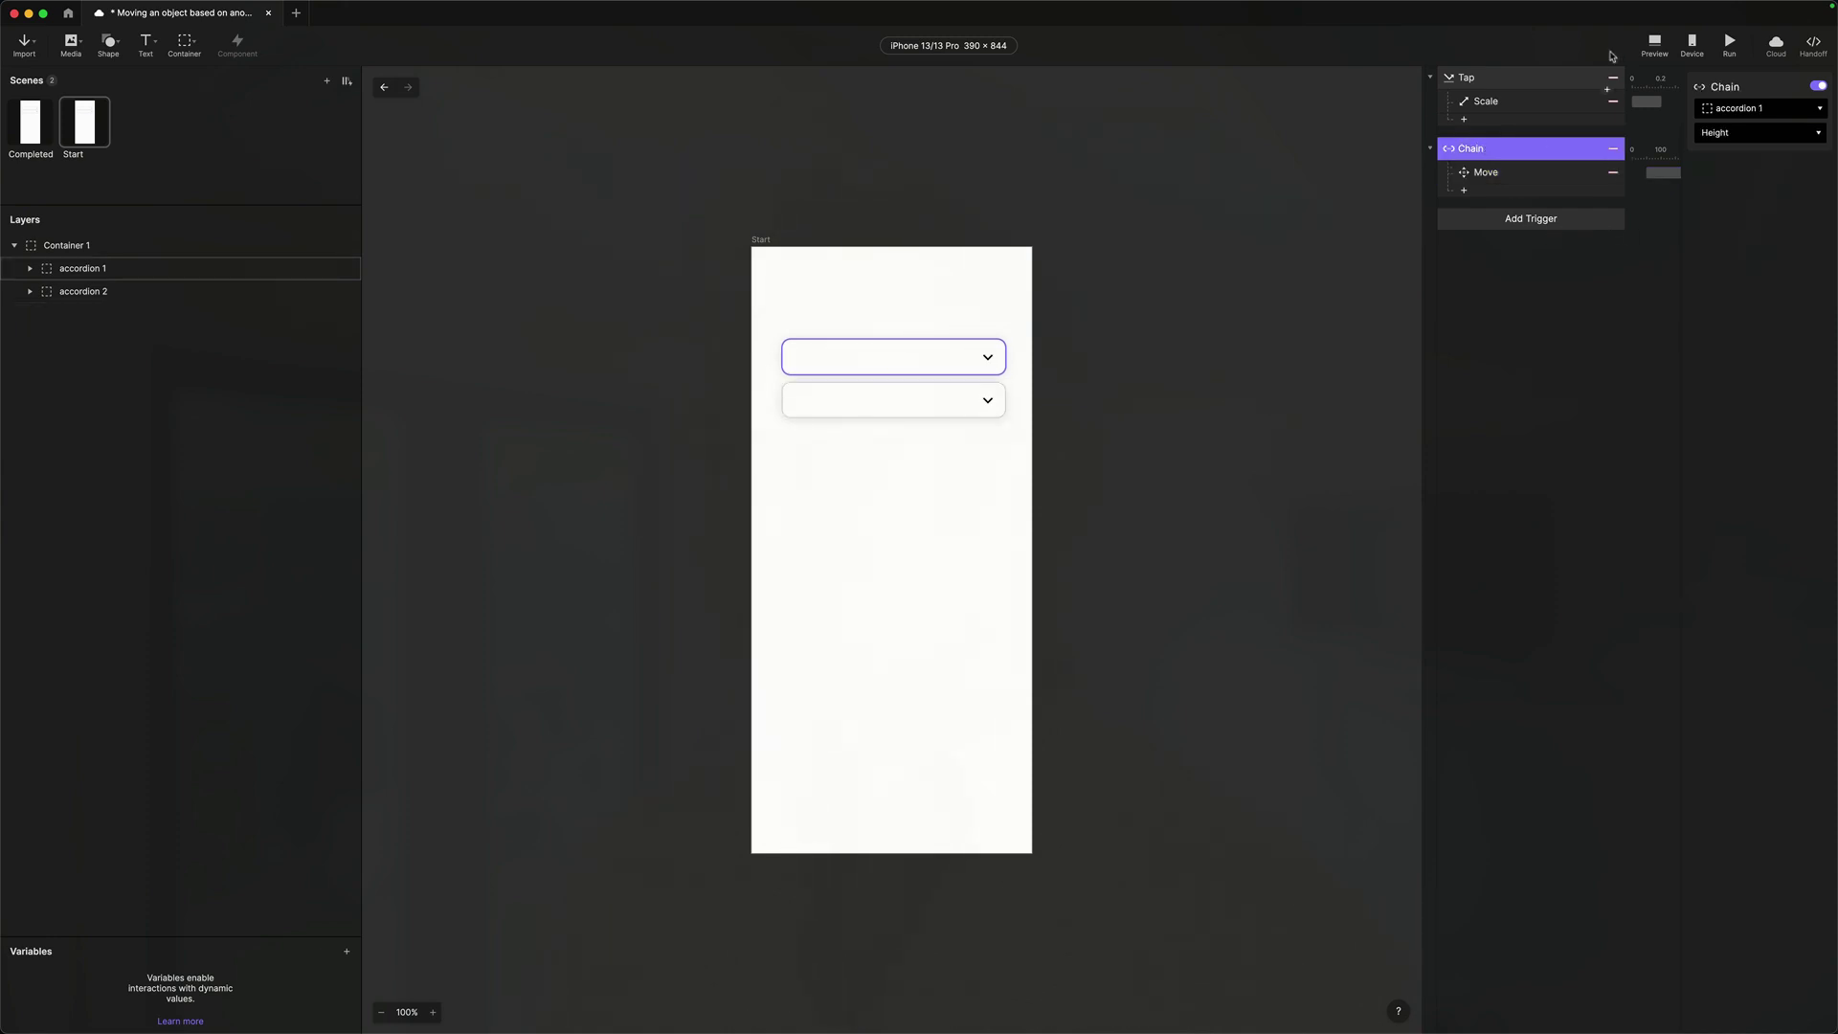
Step: Preview the scene beside the canvas, expand the first accordion to test how the second moves, and close the preview
left_click(1656, 48)
left_click_drag(1653, 12, 1156, 241)
left_click(620, 568)
scroll(923, 546, "right", 5)
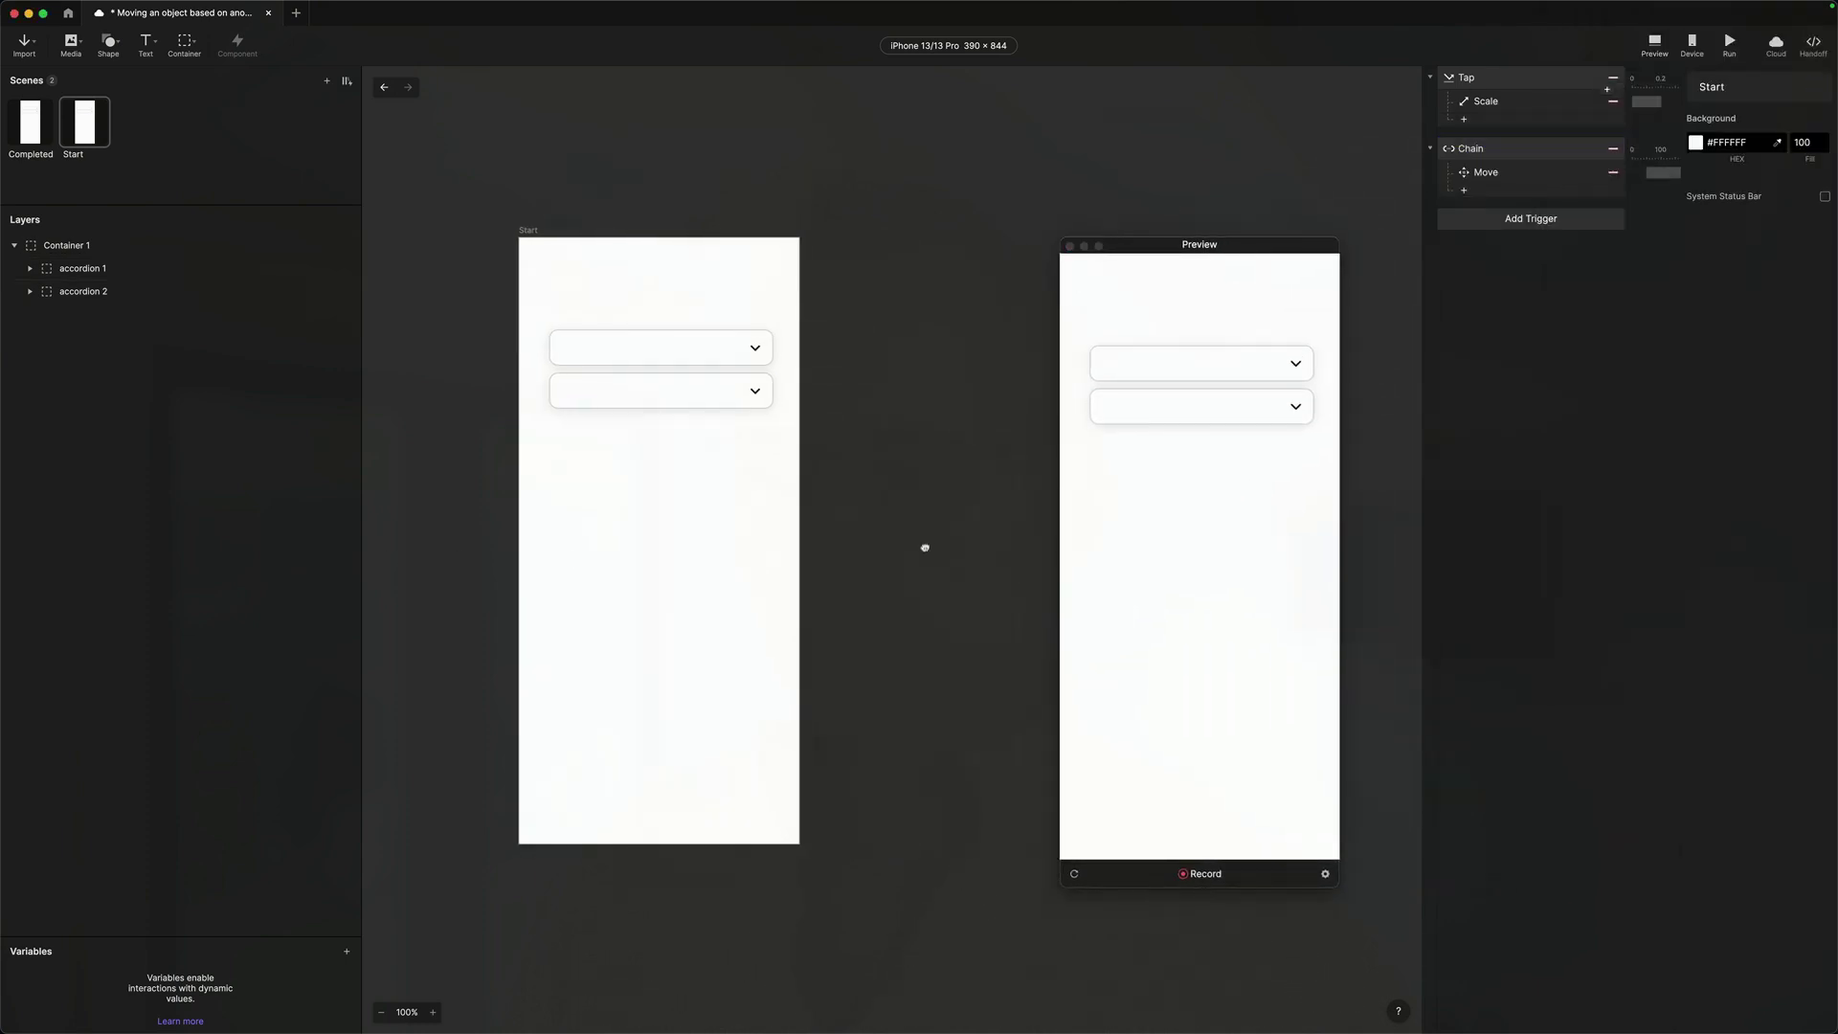
left_click_drag(1183, 244, 973, 220)
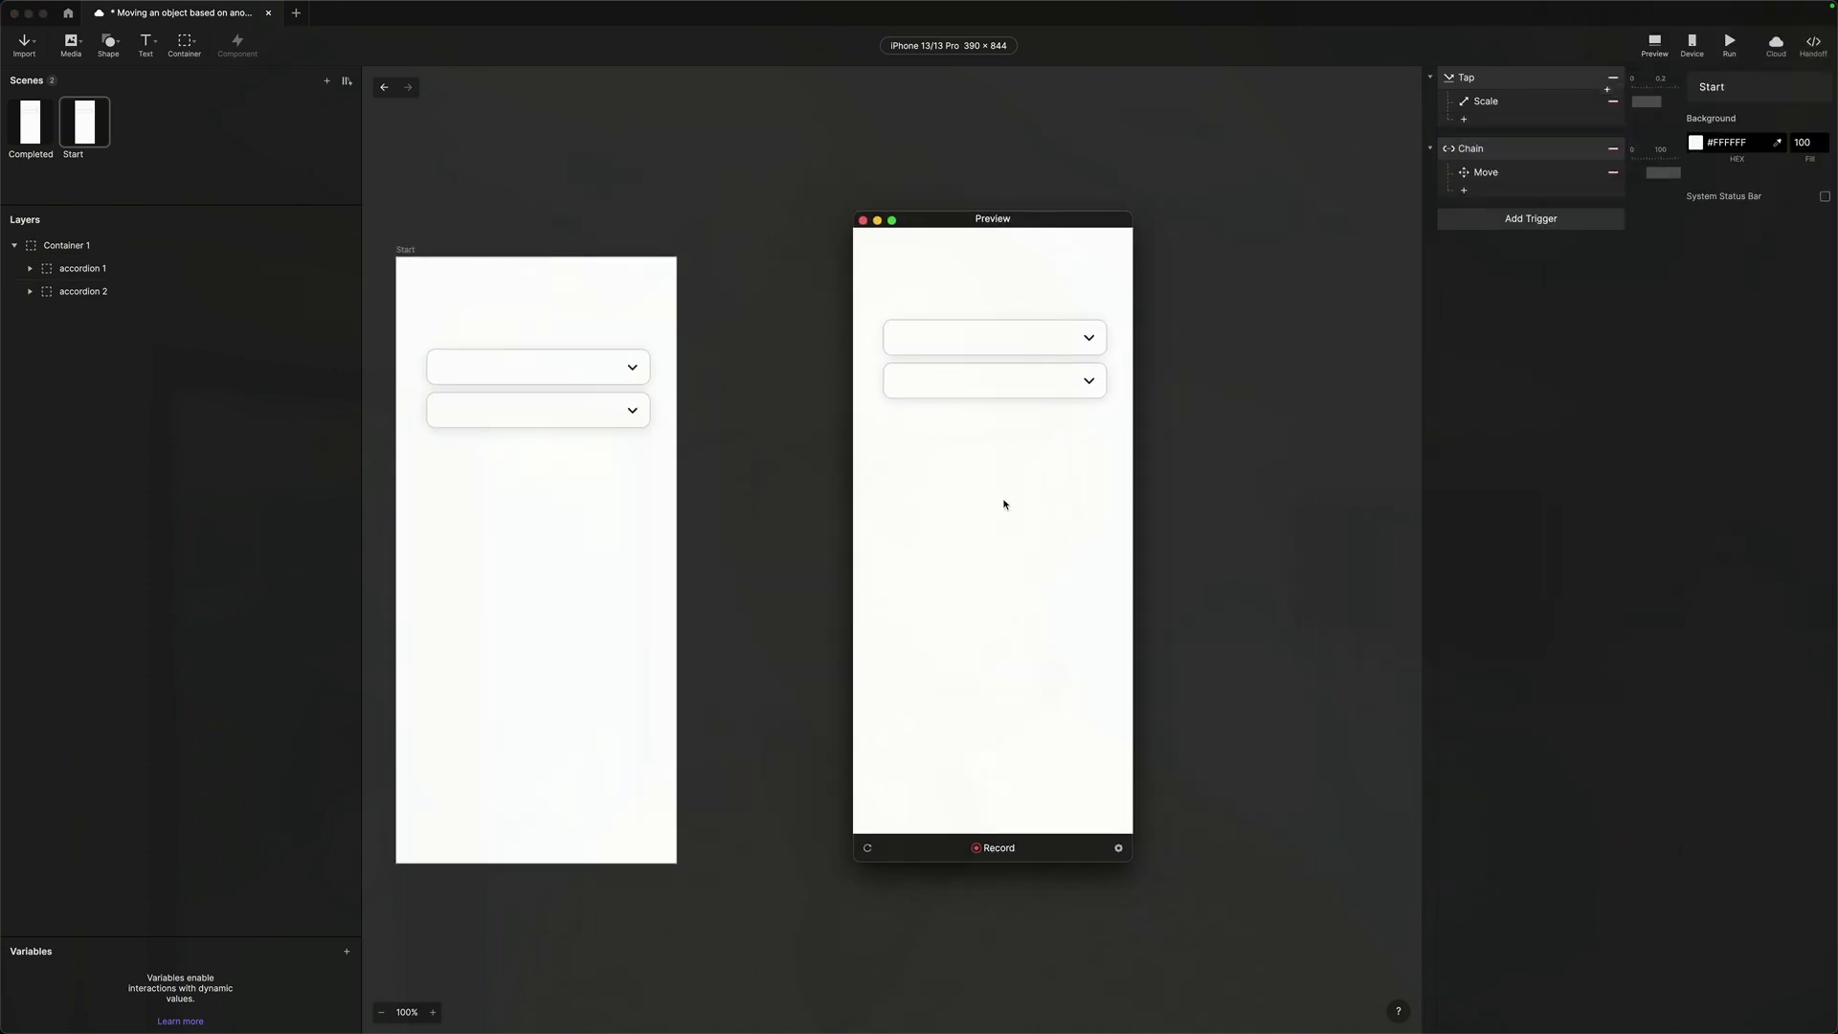
left_click(1083, 340)
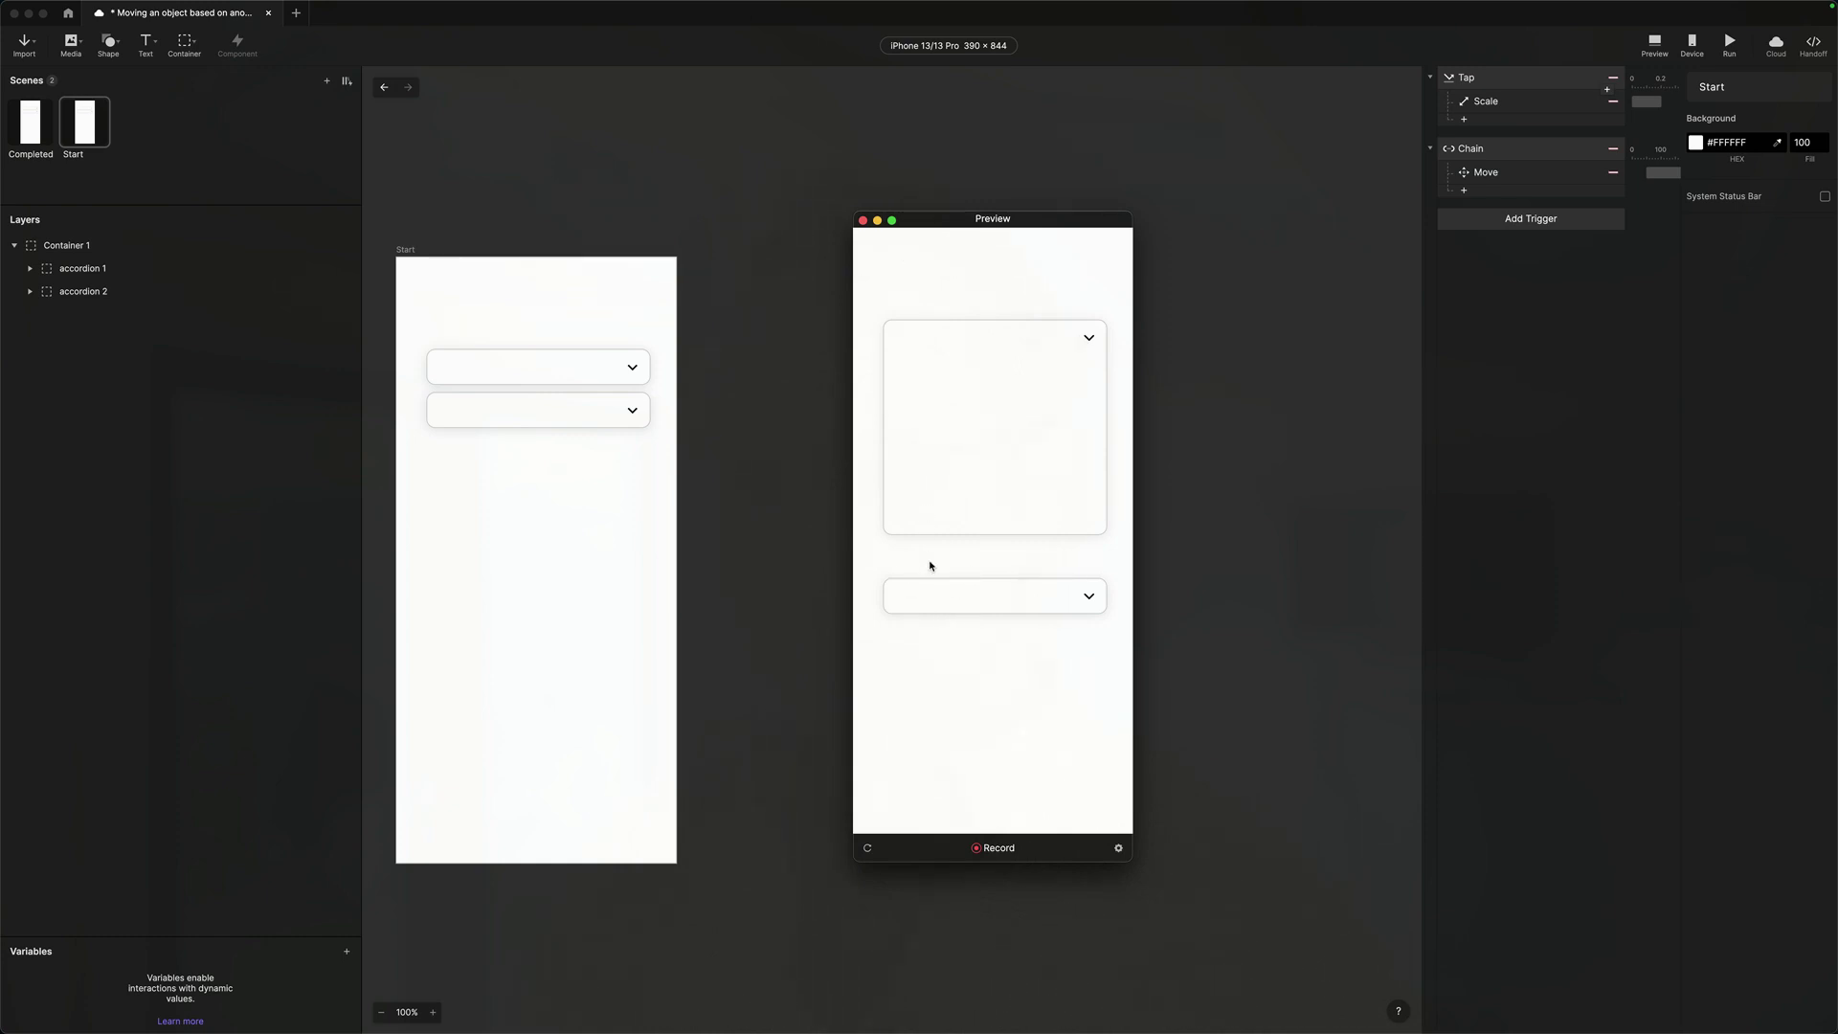
left_click(863, 221)
Step: Check both accordions' position and size, and set the end Y value of the Chain's Move mapping for accordion 2 to 310
left_click(1465, 177)
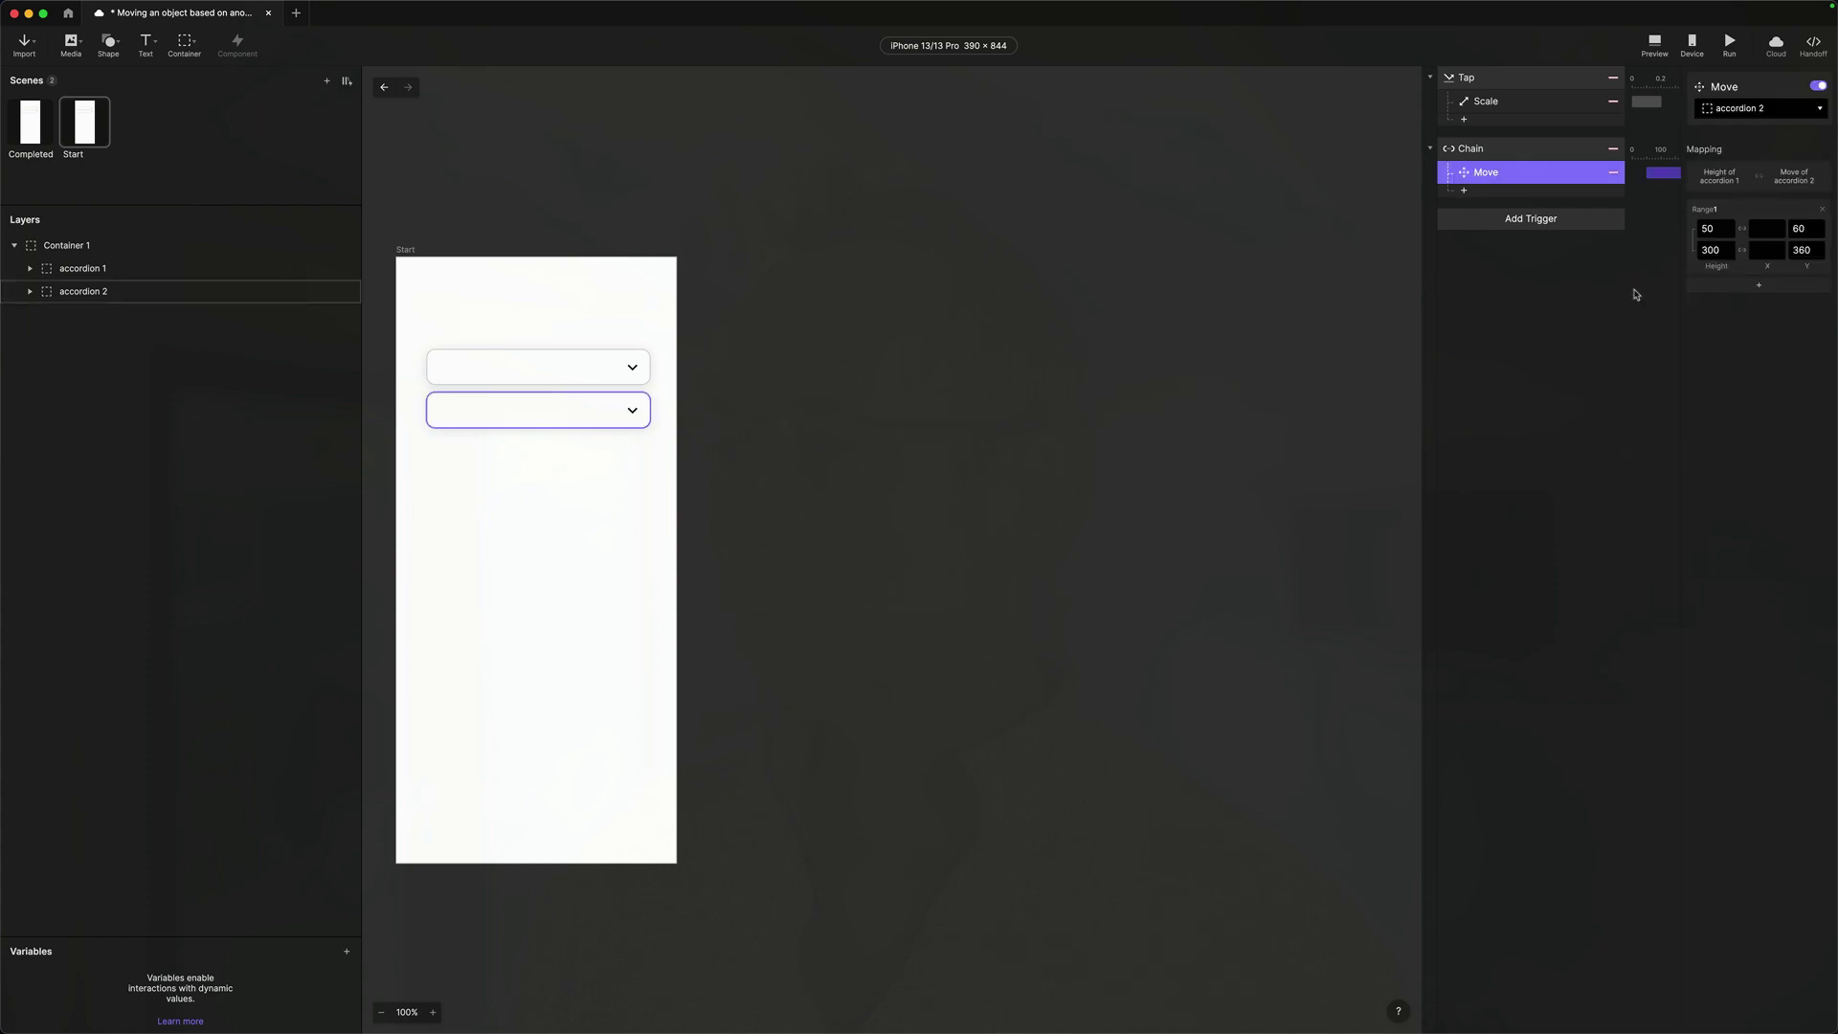
left_click(1808, 250)
left_click(88, 271)
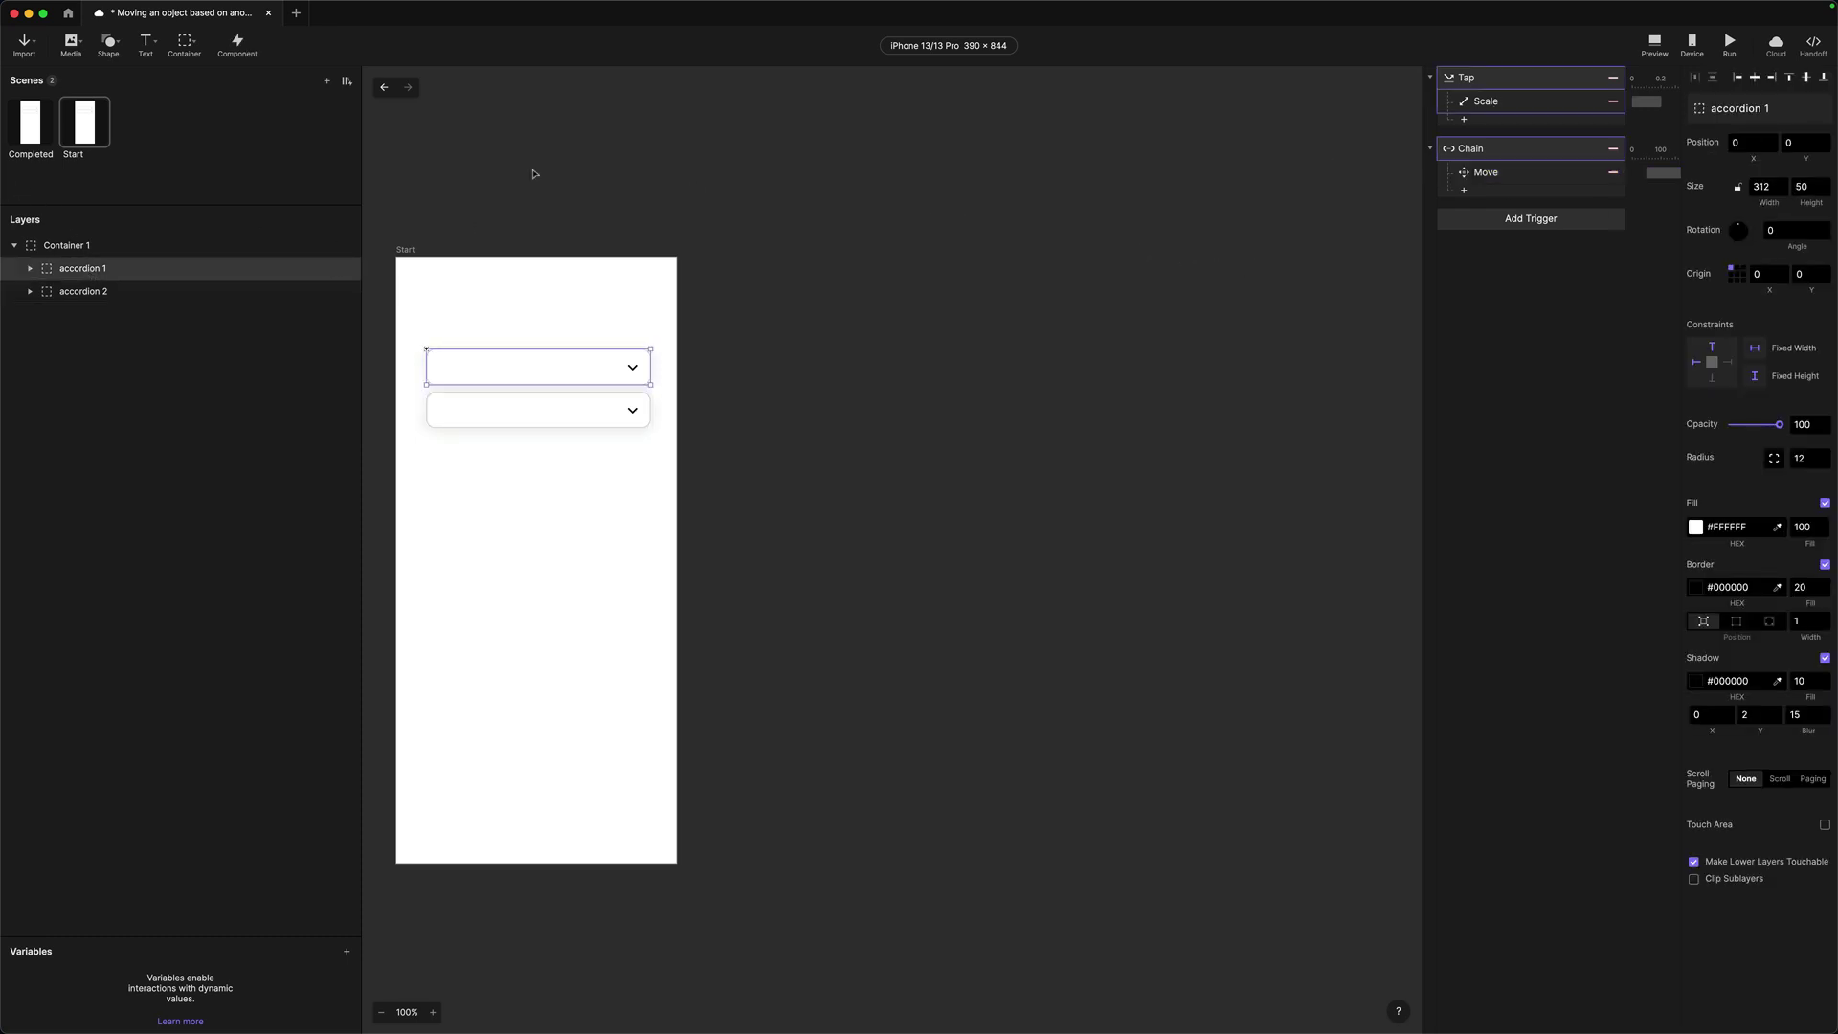
left_click(109, 293)
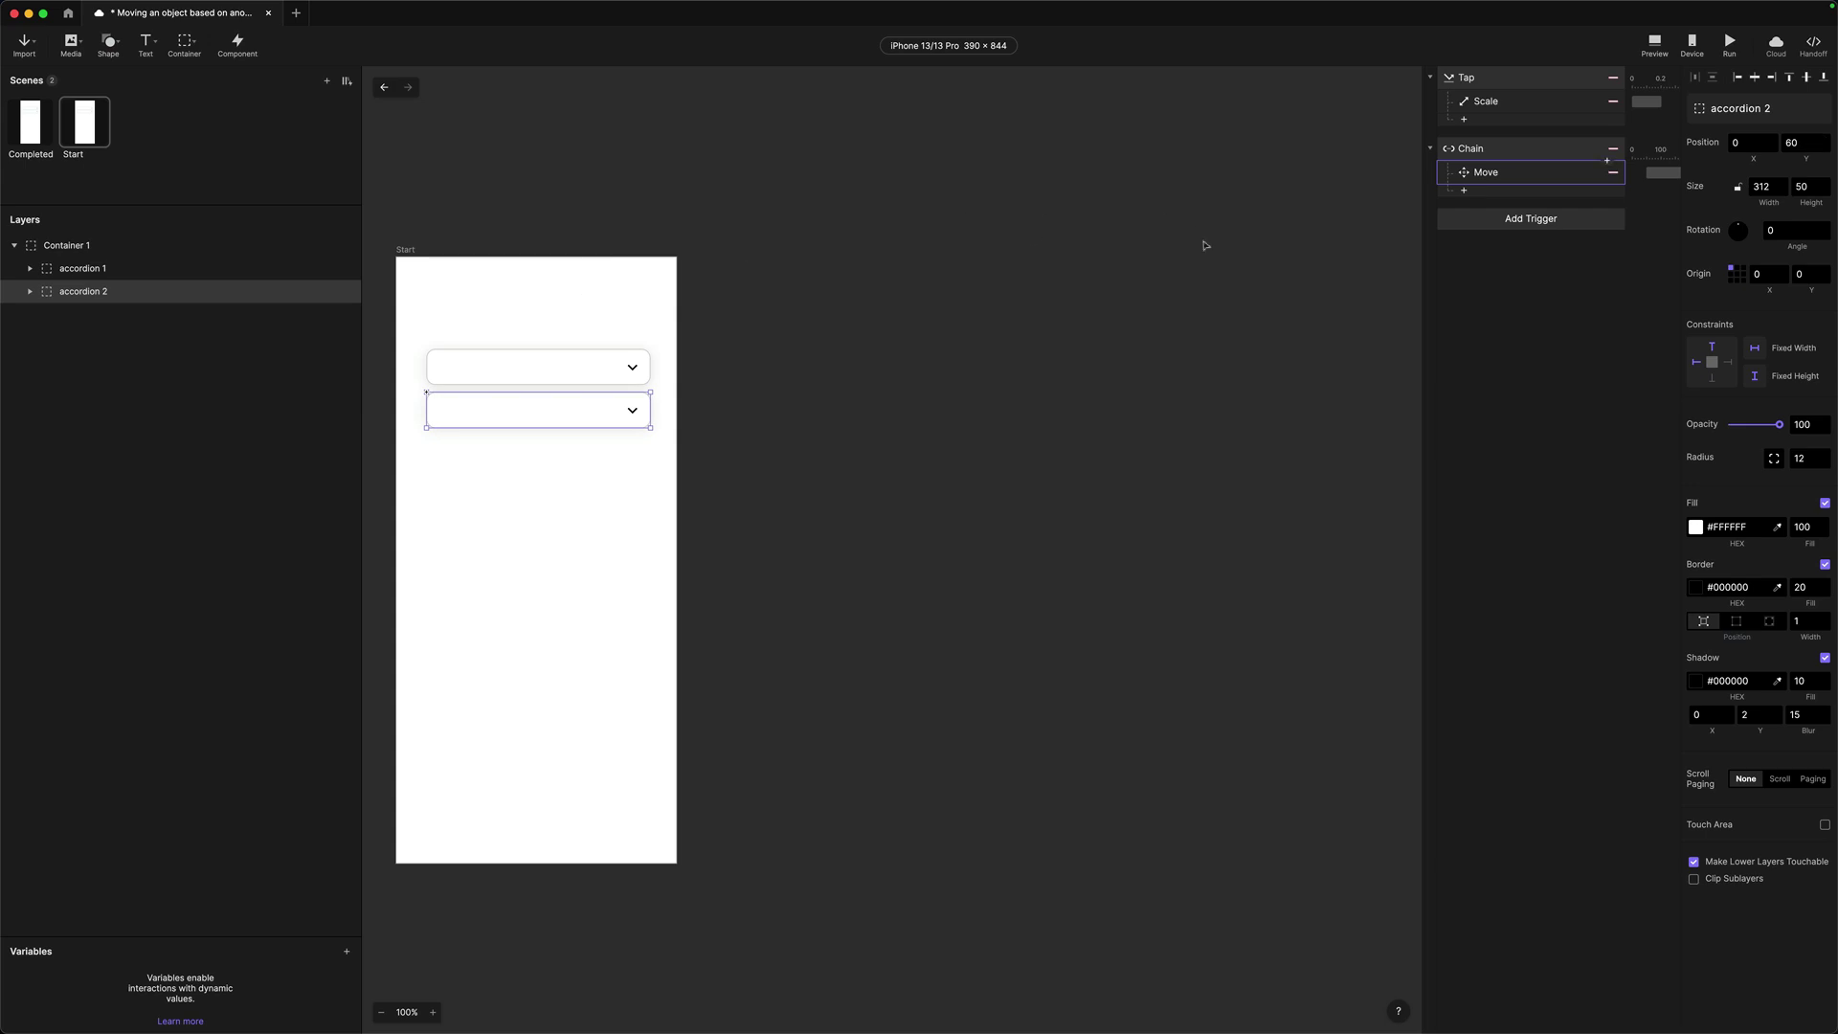
left_click(1618, 176)
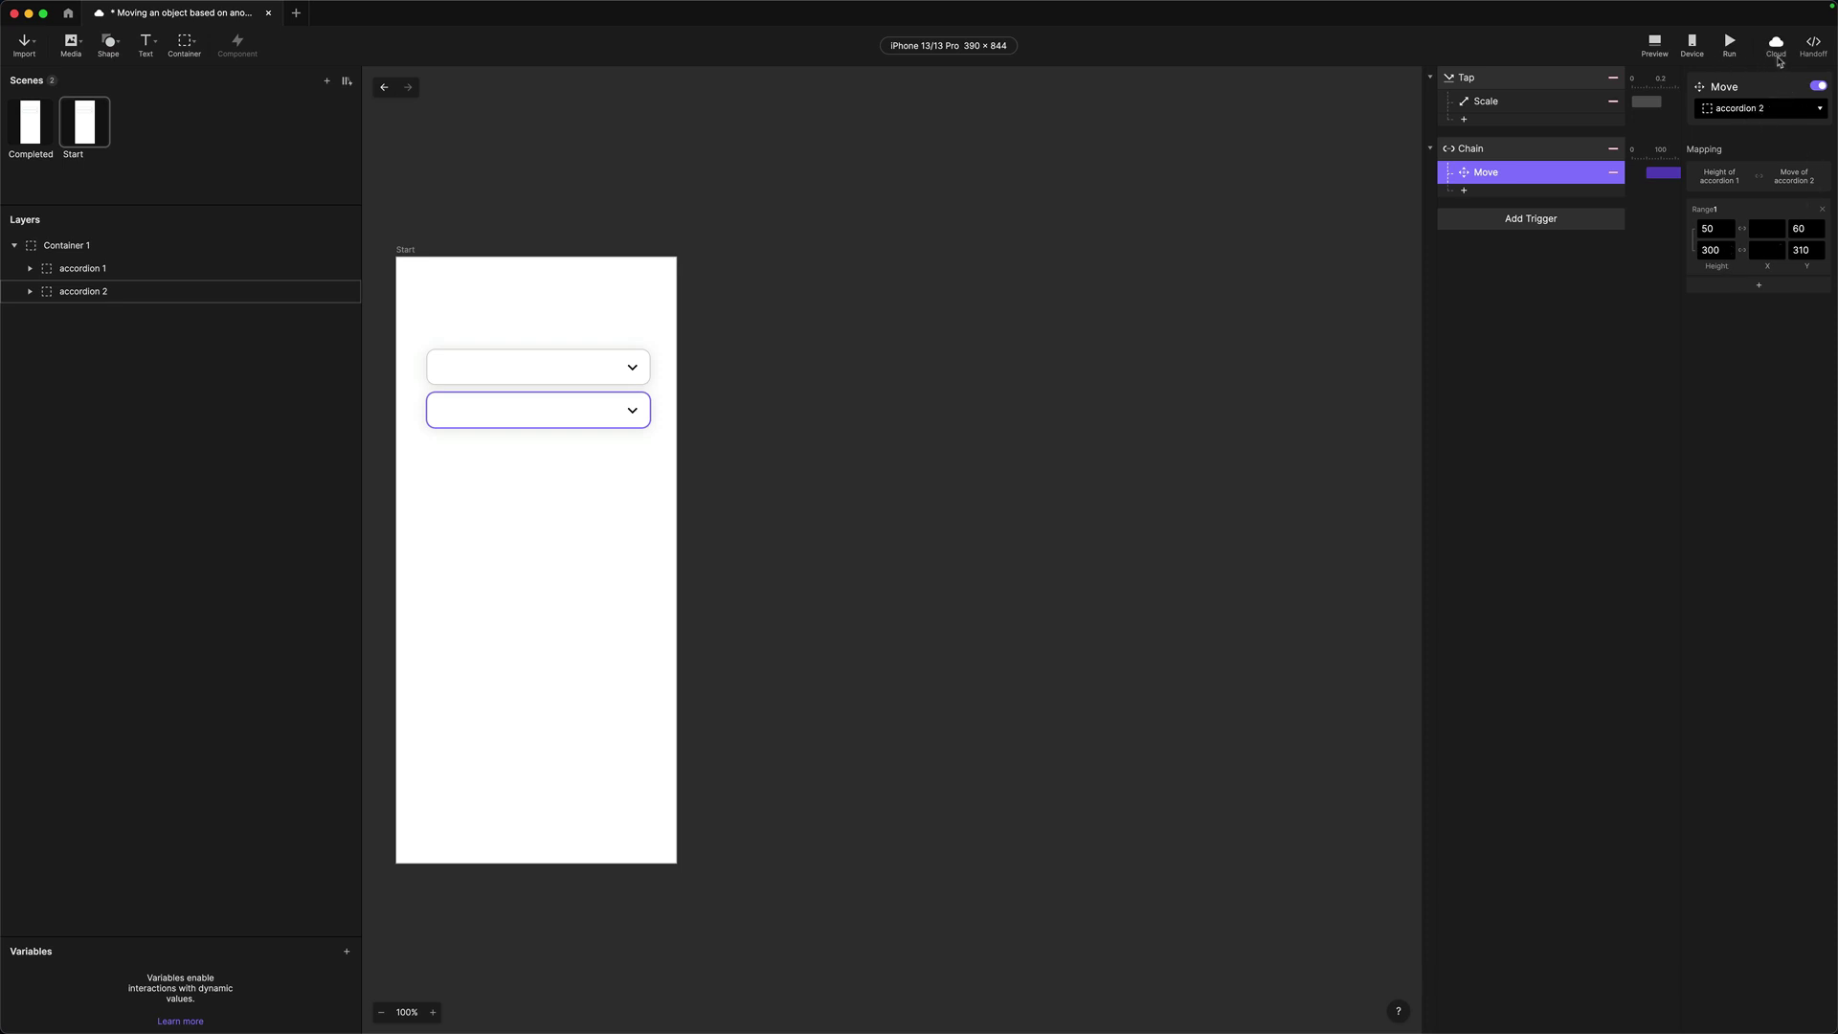
Step: Preview the scene and expand the first accordion to test the spacing of the second one
left_click(1655, 45)
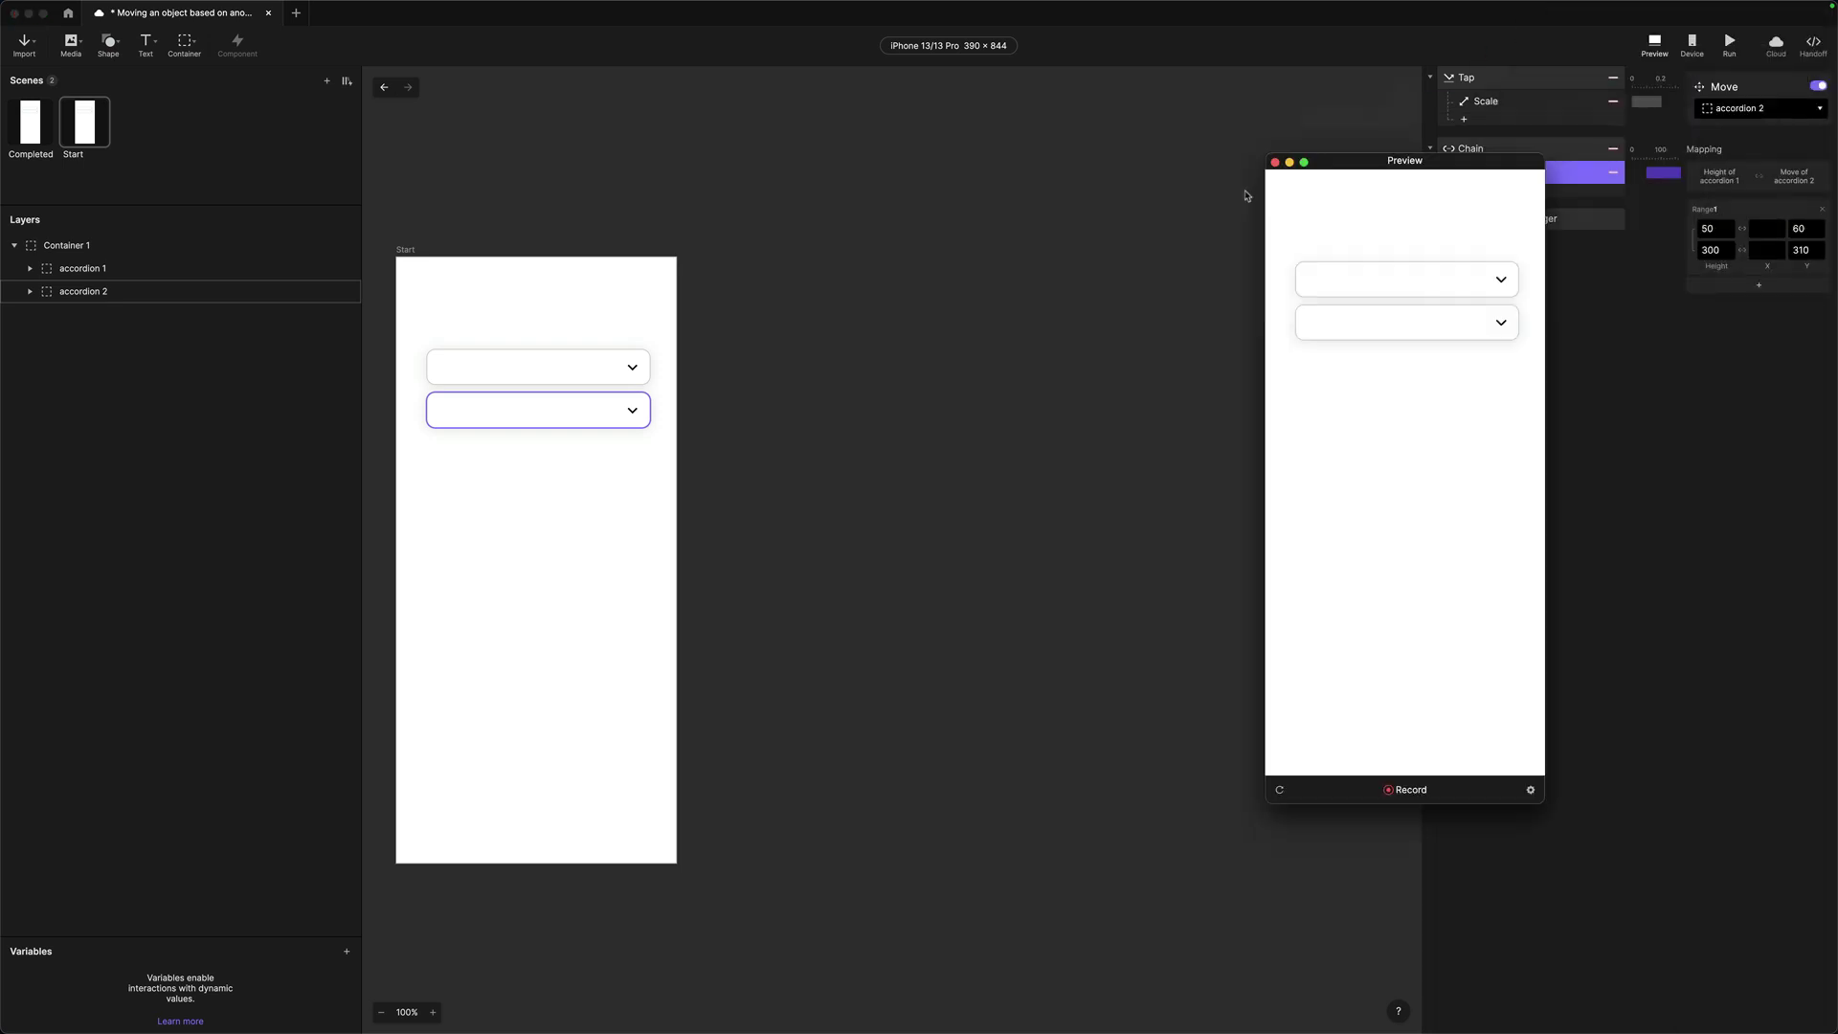
left_click(1108, 300)
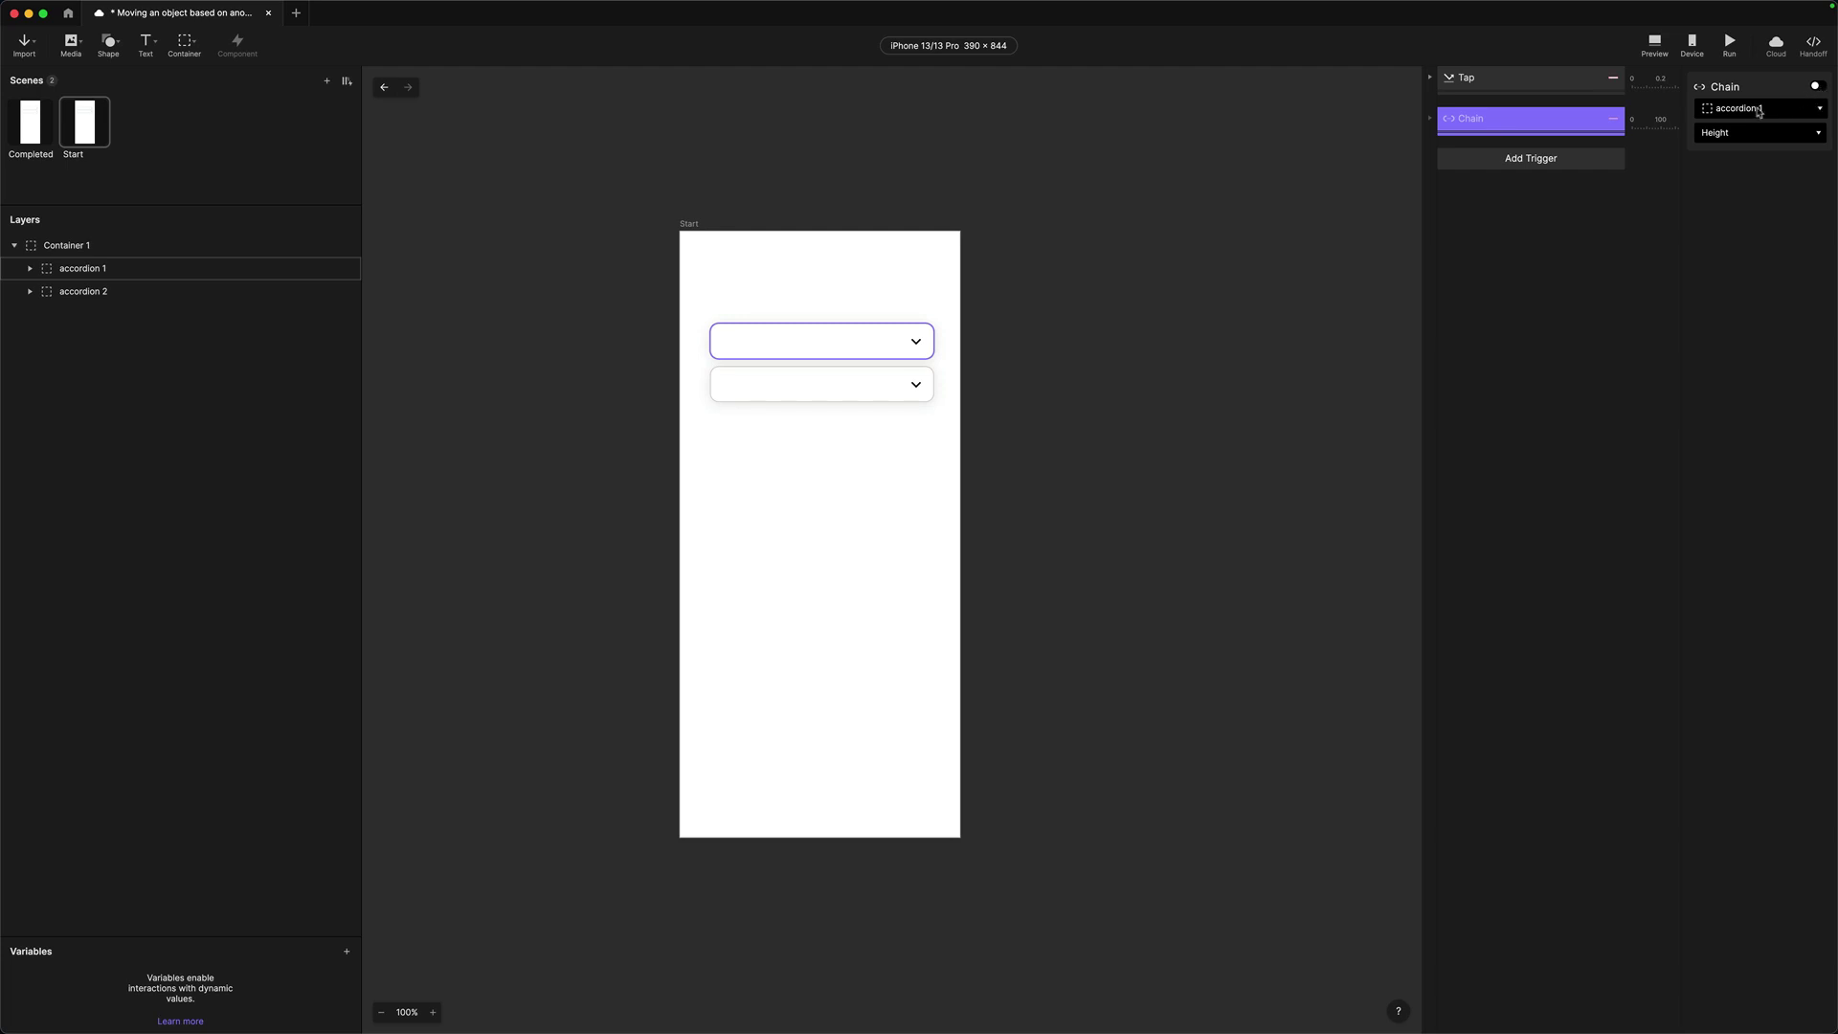
Step: Add a Detect trigger that watches the Height of accordion 1
left_click(1494, 163)
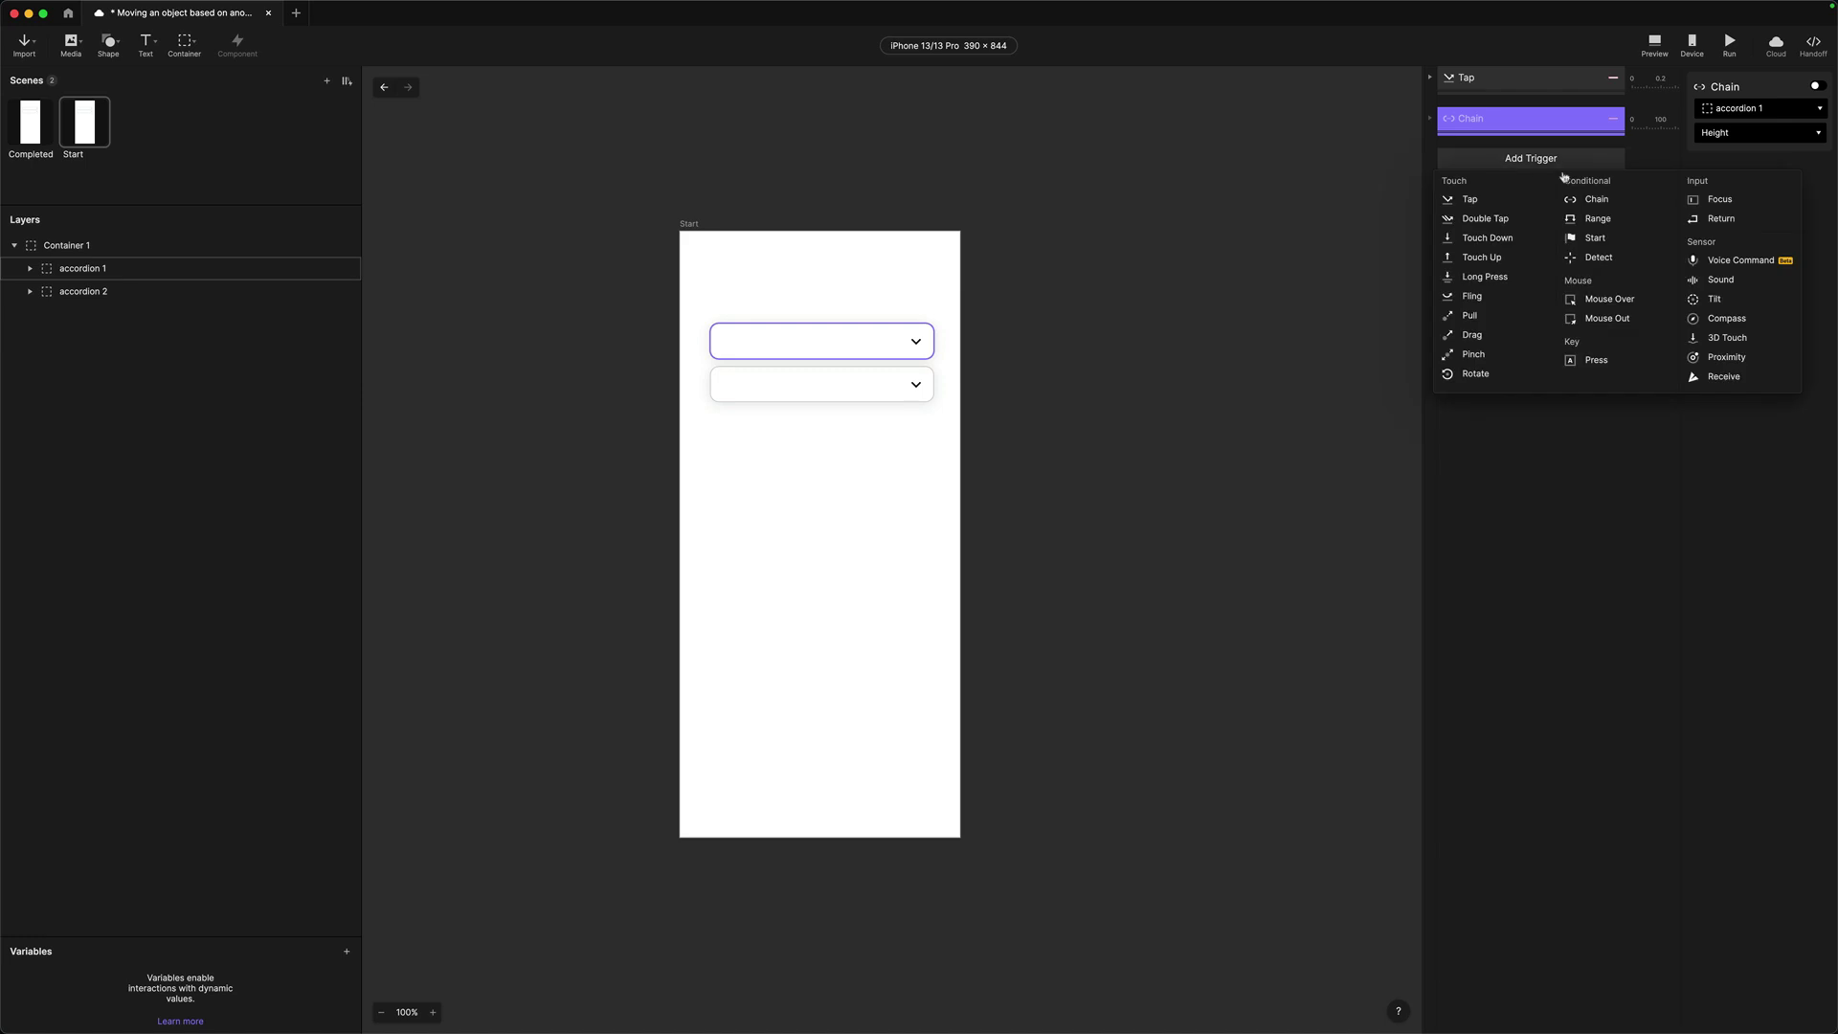
left_click(1597, 258)
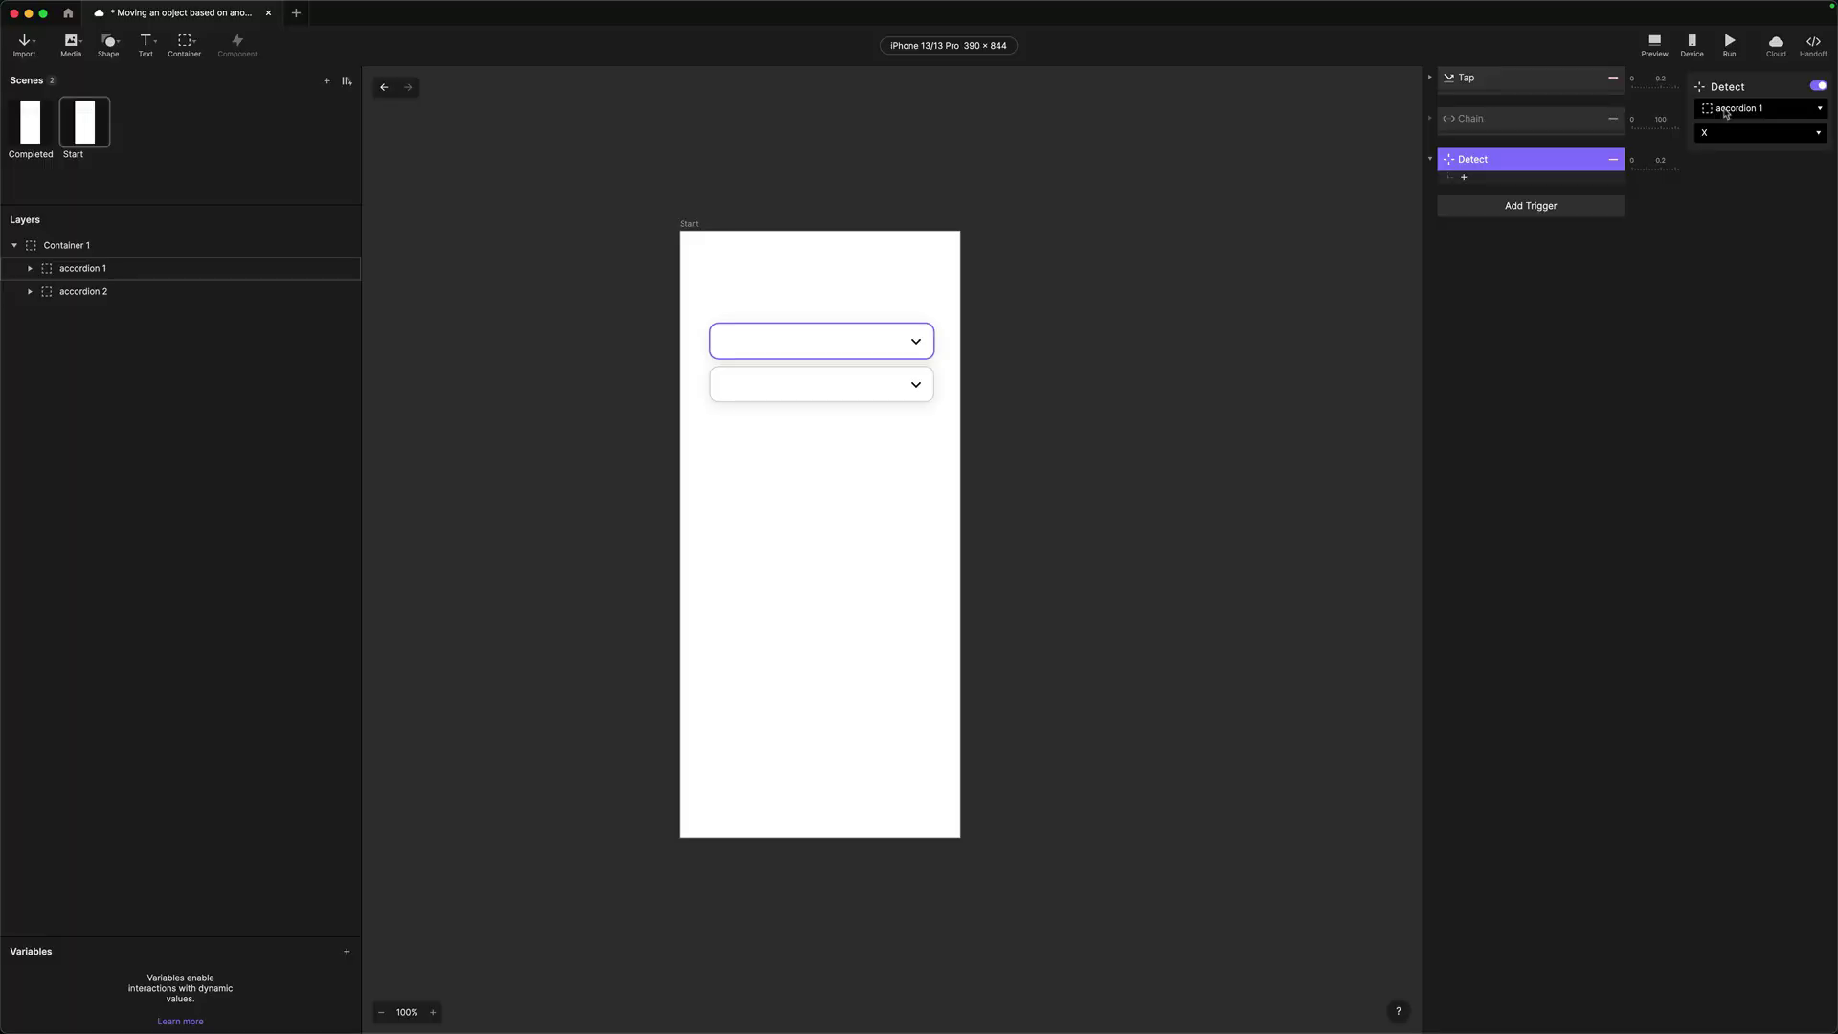
left_click(1726, 133)
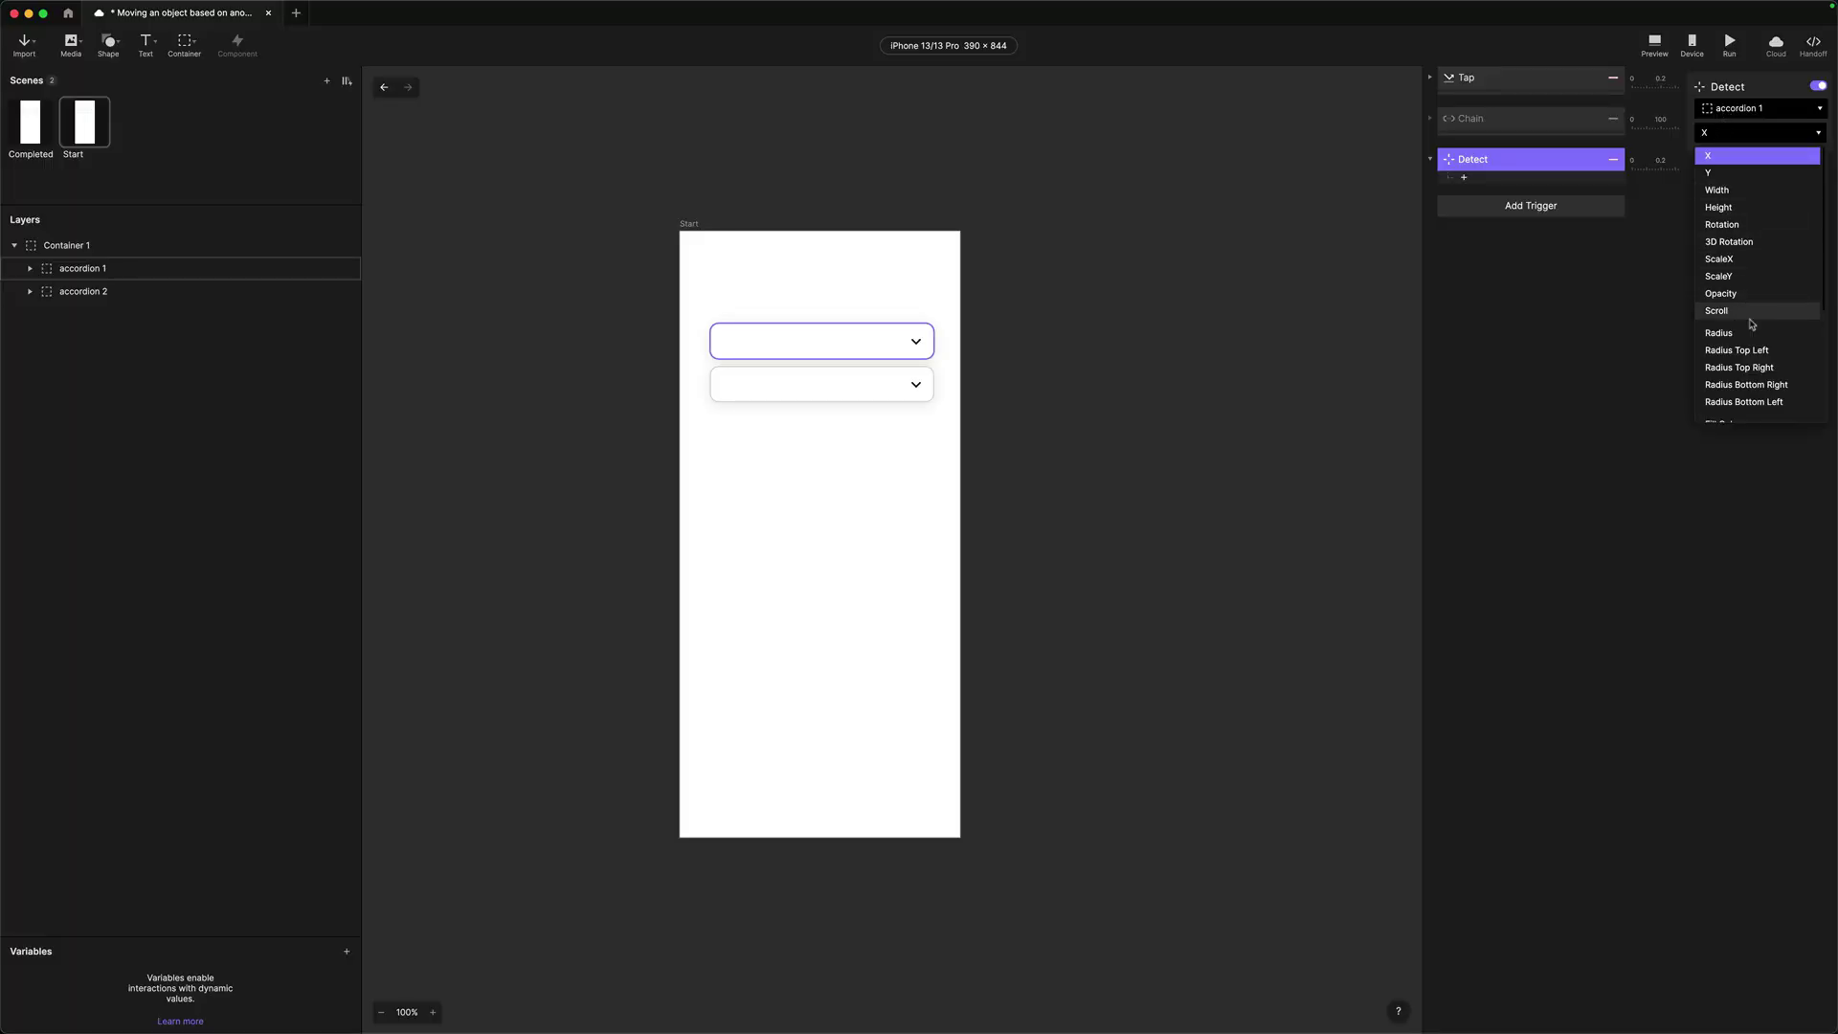
left_click(1740, 207)
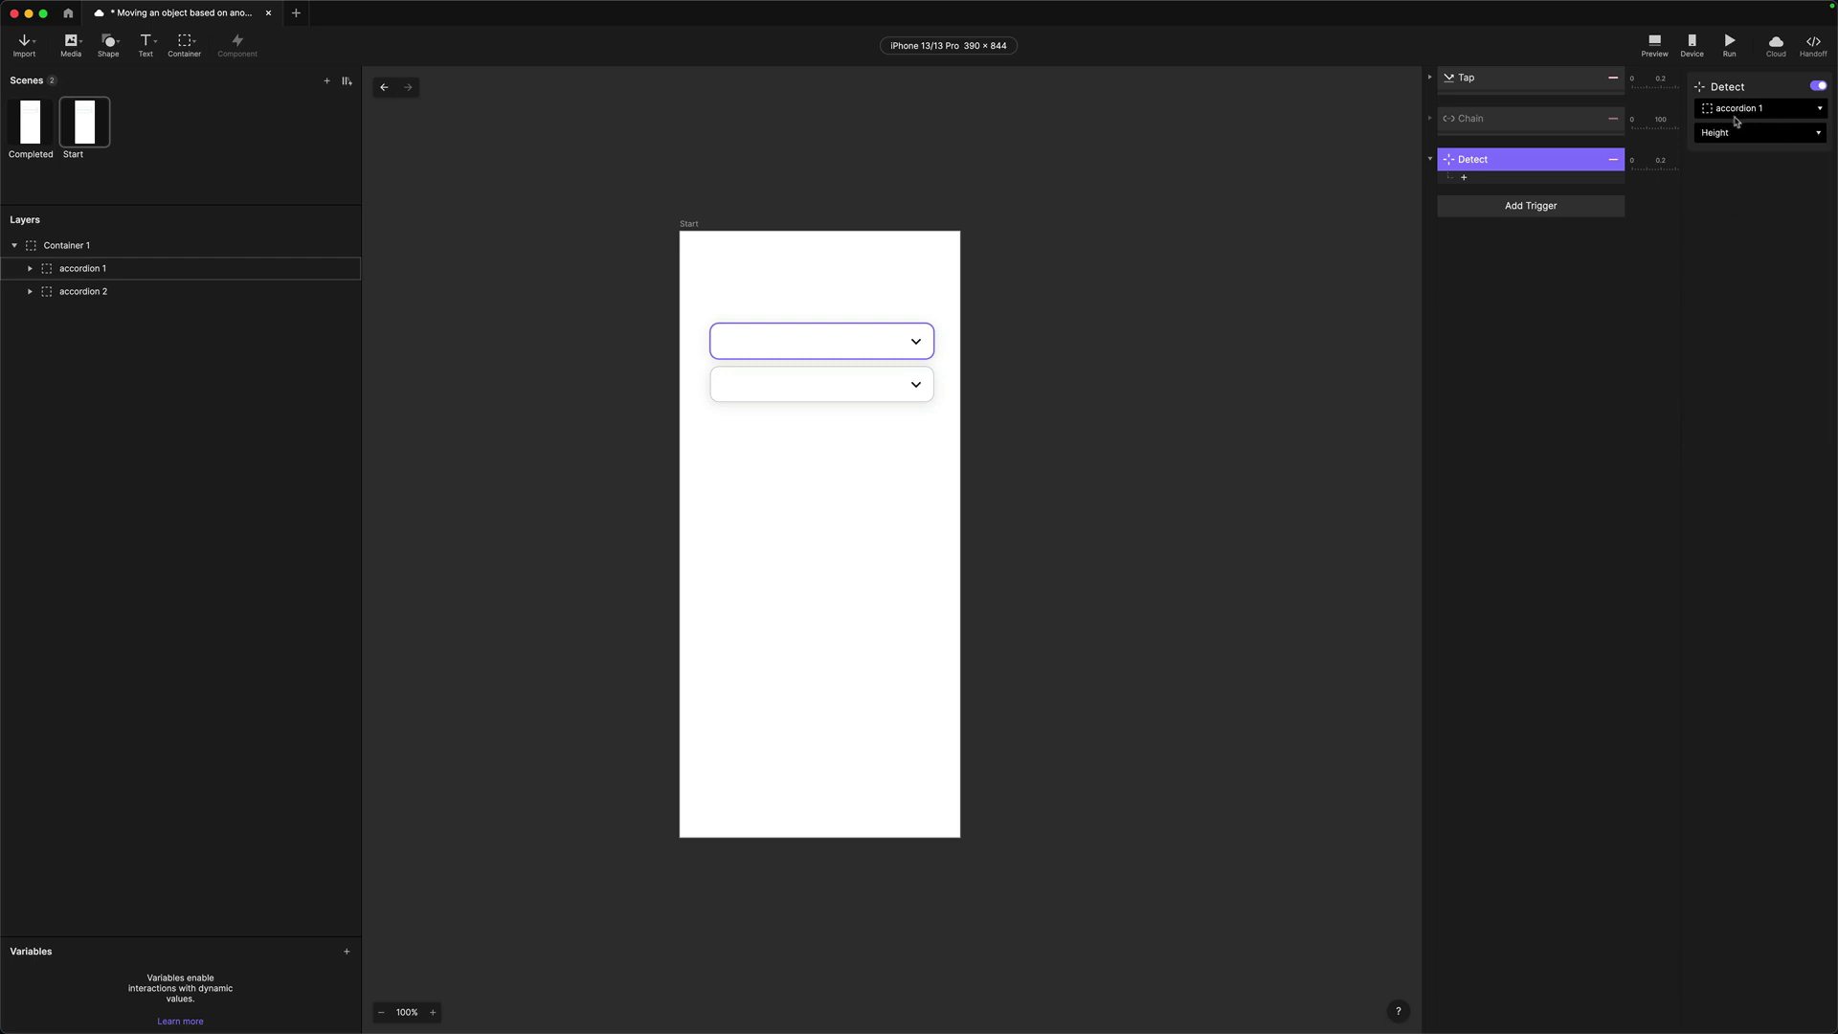
Step: Add a Move response under the Detect trigger and target accordion 2
left_click(1463, 177)
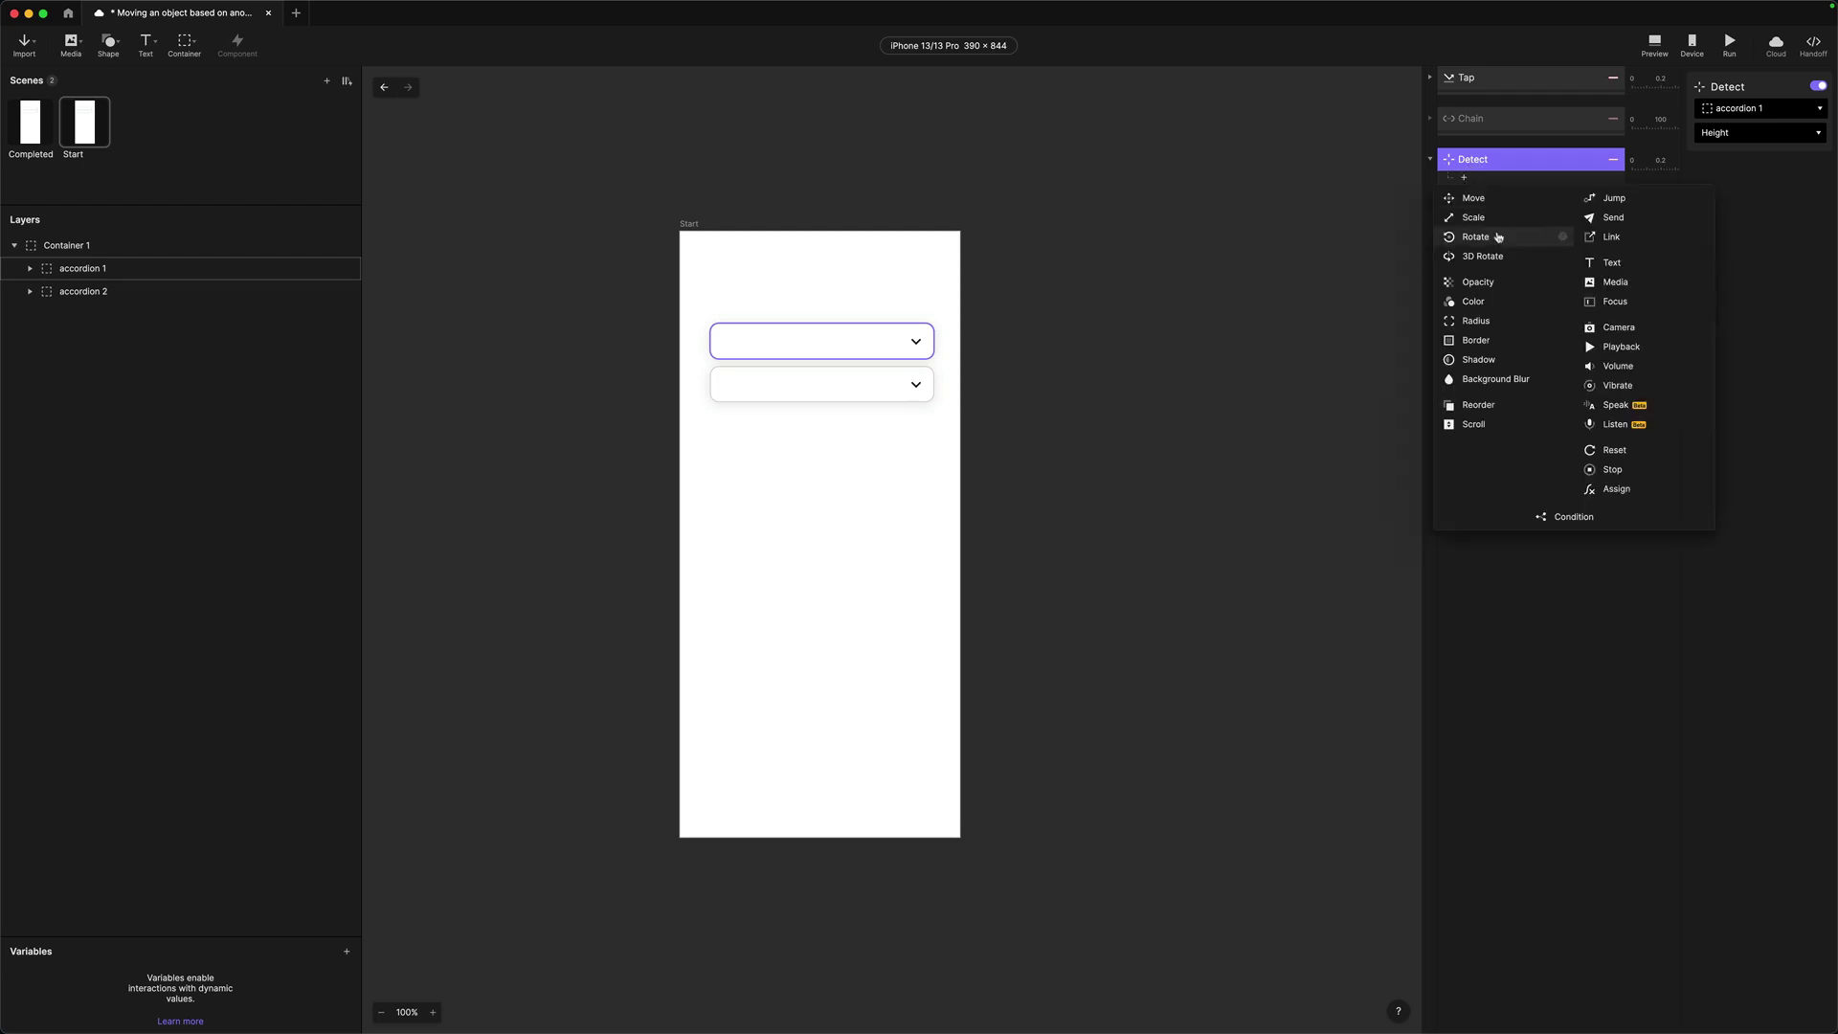
left_click(1491, 200)
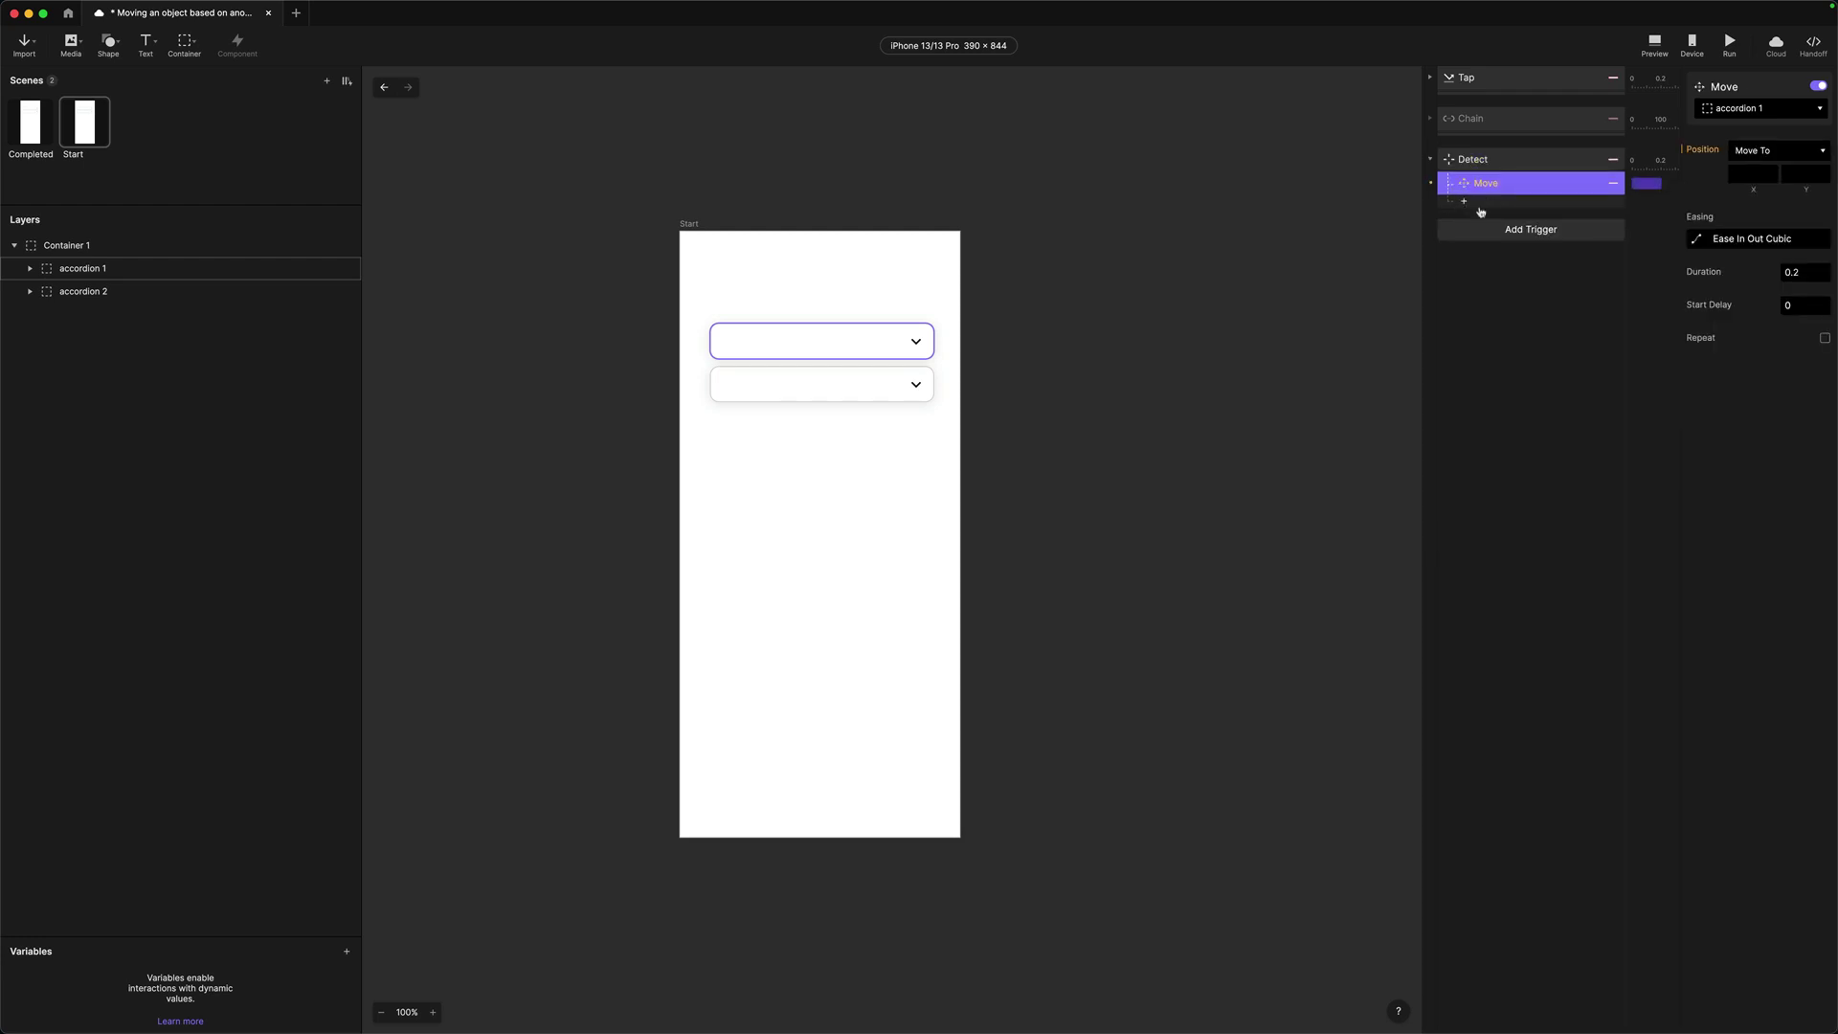
left_click(1725, 111)
left_click(1729, 216)
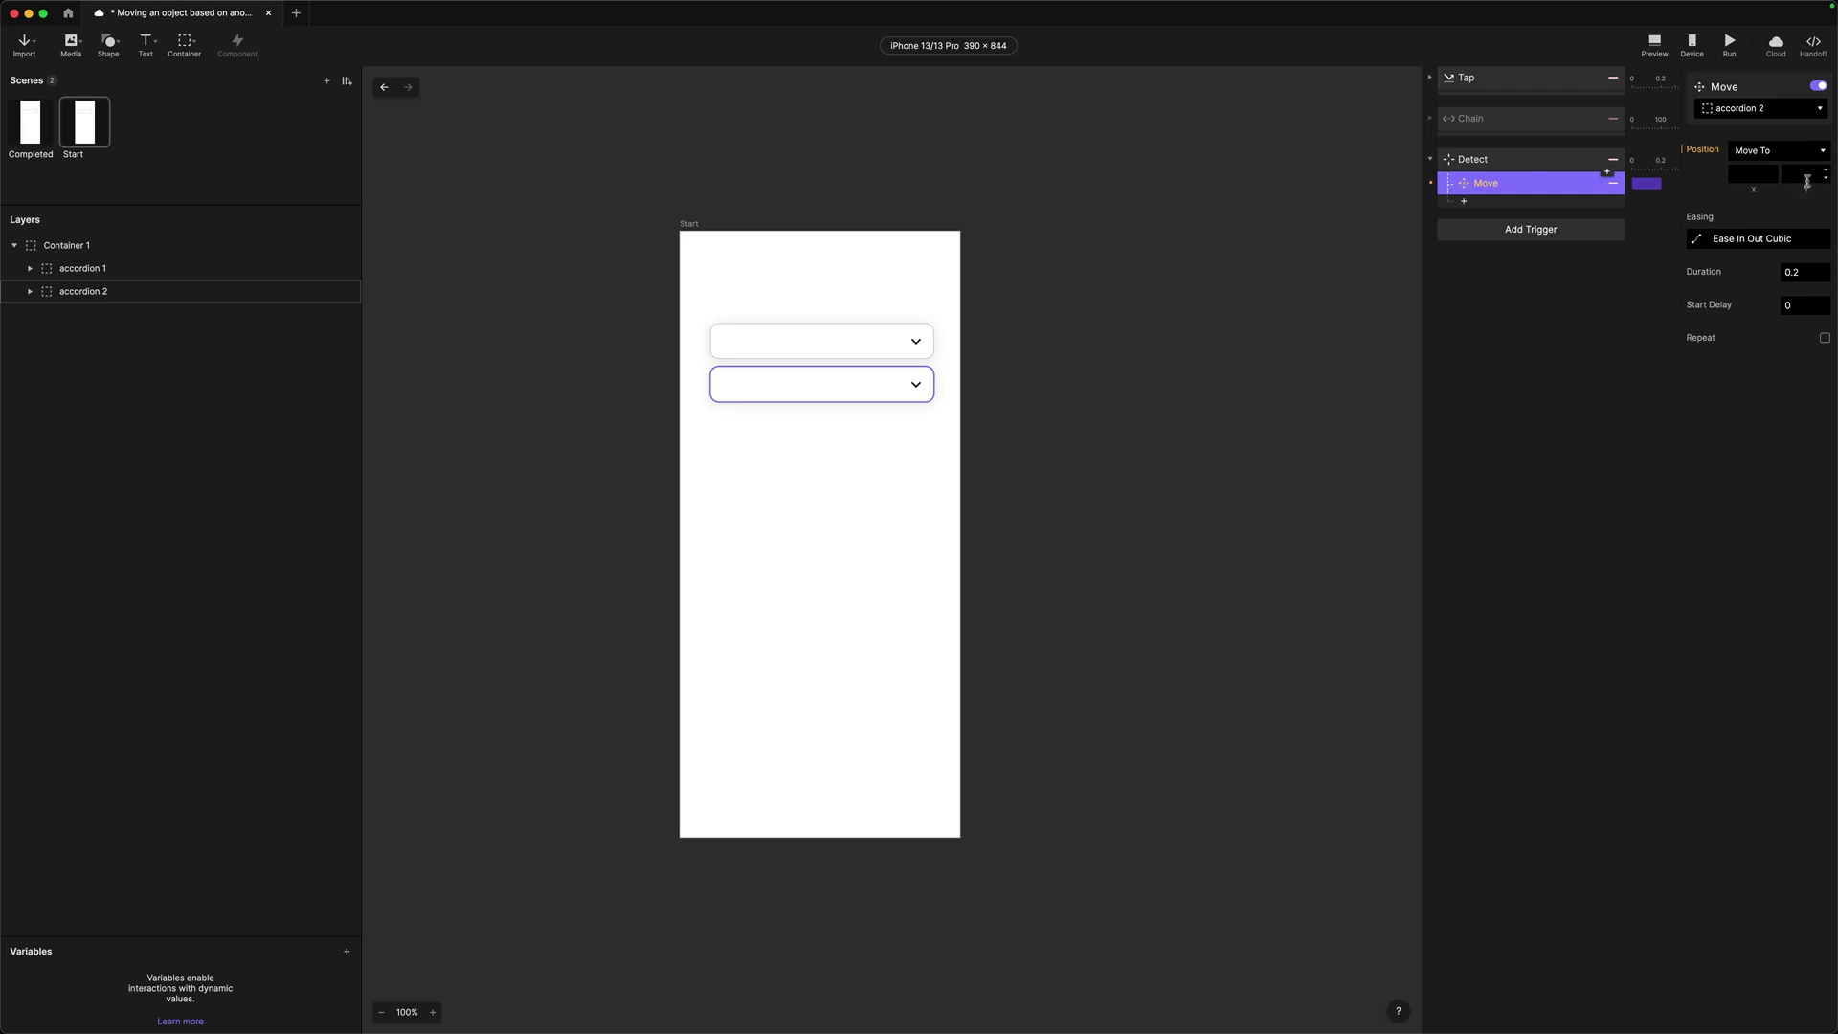
Step: Open the formula editor for the Move response's Y position and begin the formula with `accordion 1`.y
left_click(1803, 174)
left_click(1824, 175)
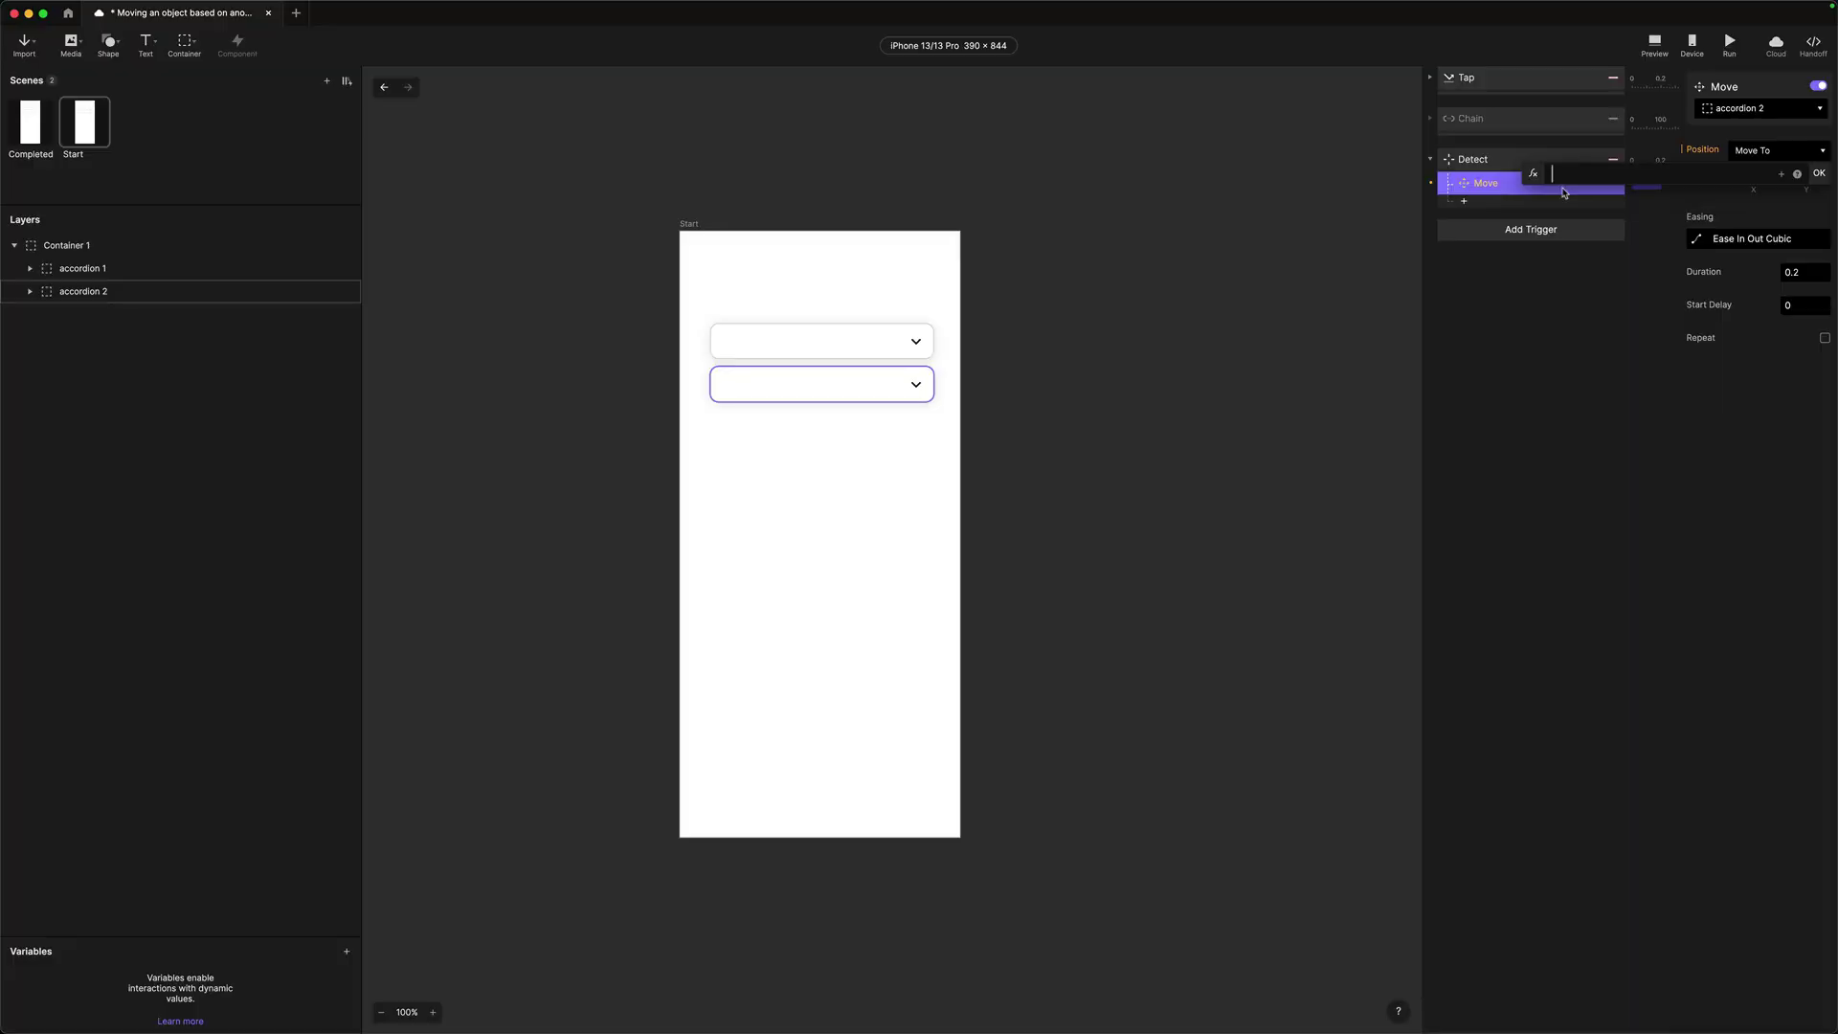
left_click(1555, 174)
type("`")
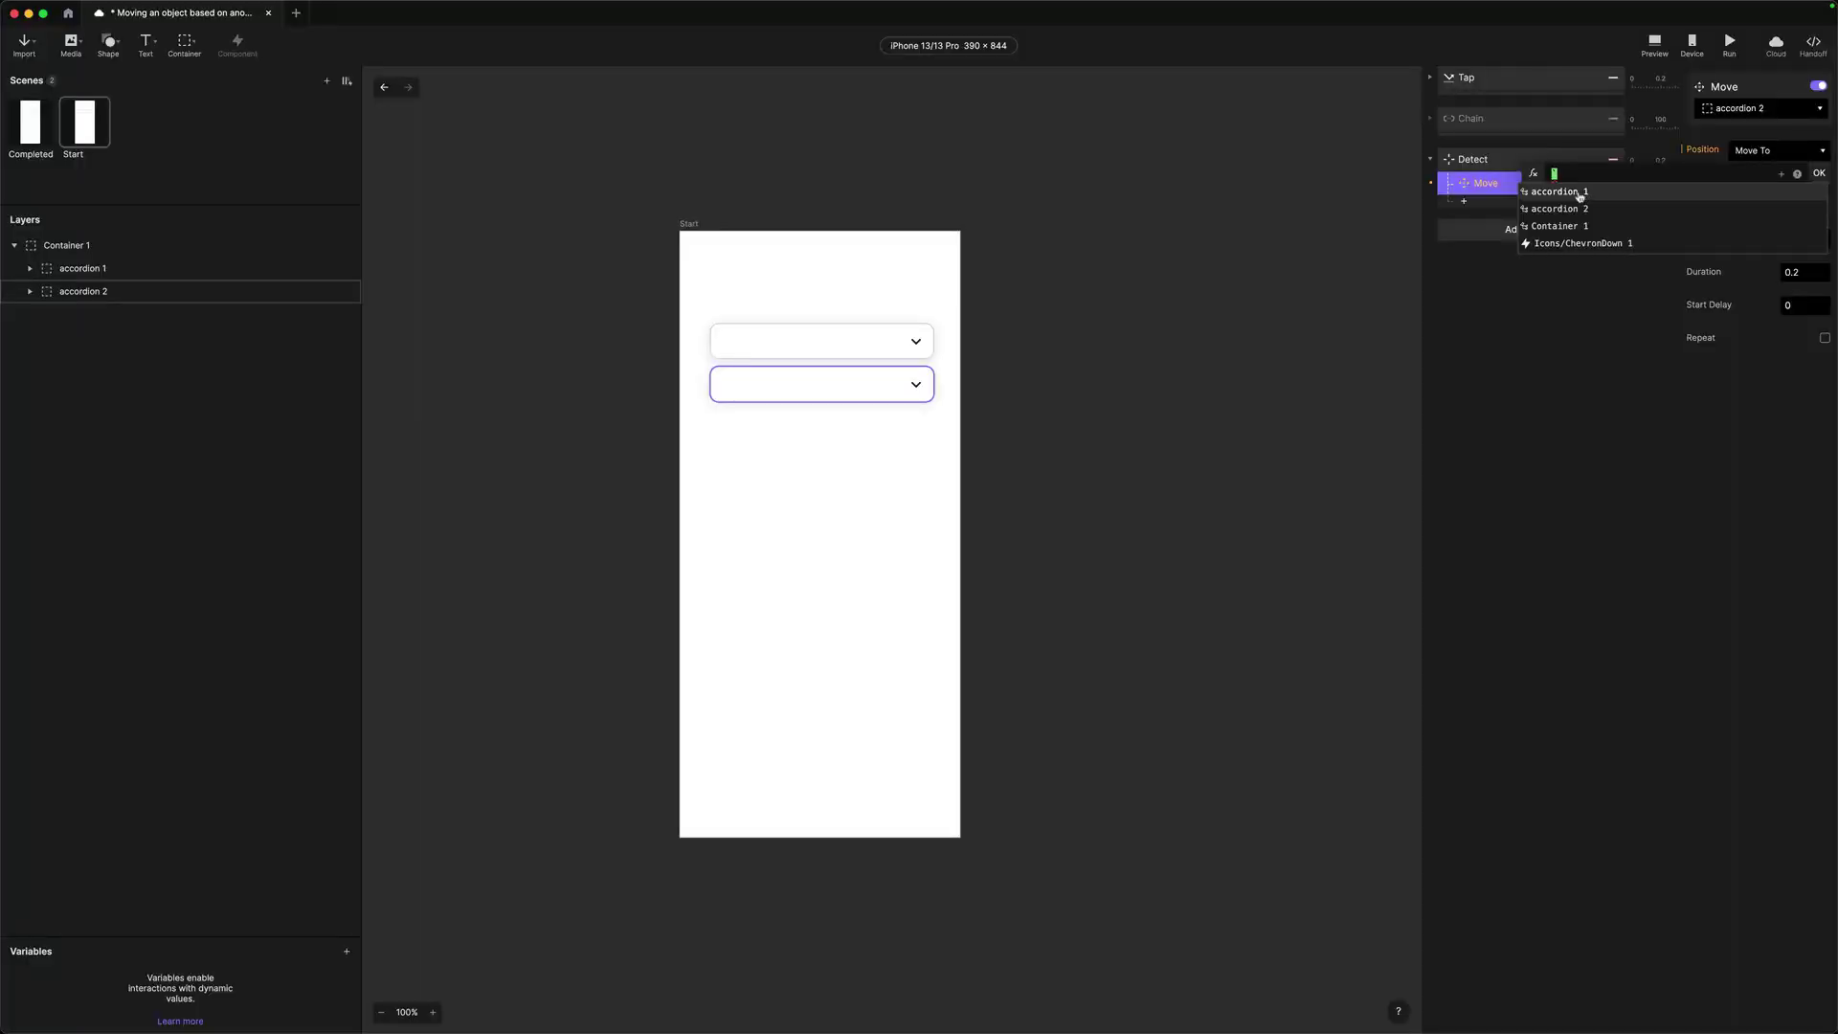
left_click(1577, 192)
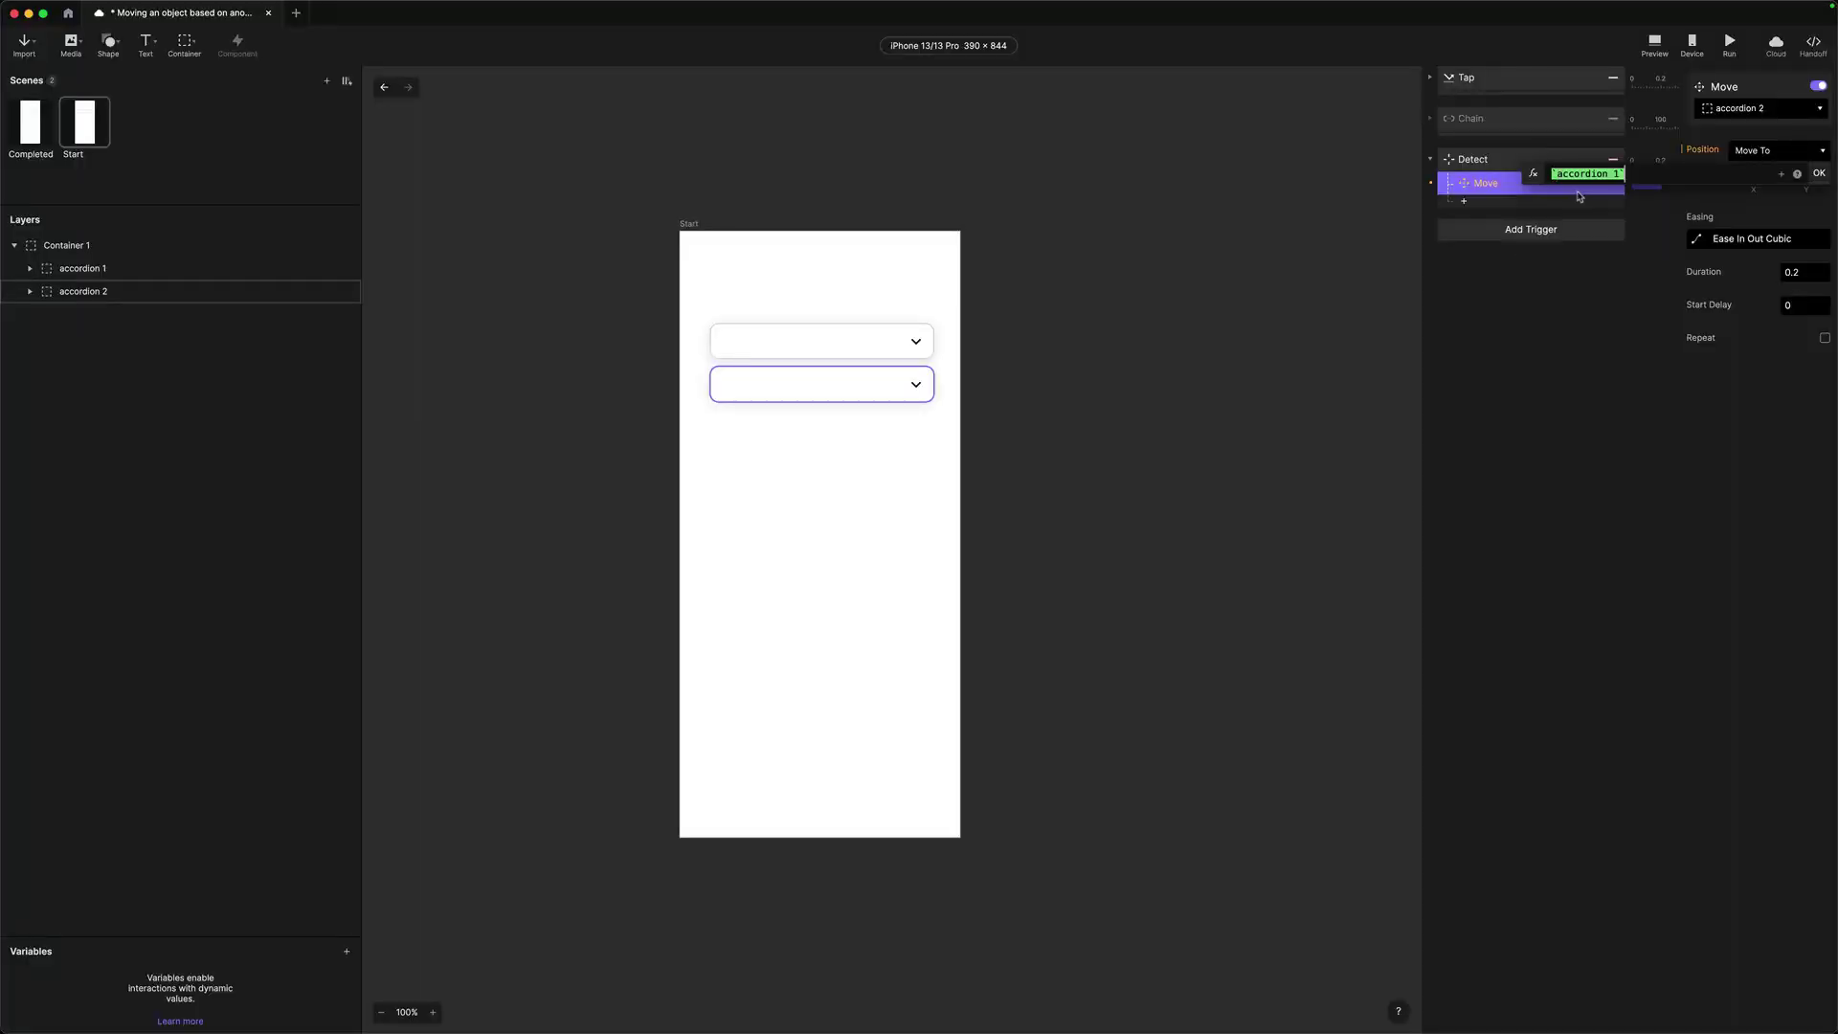
type(".")
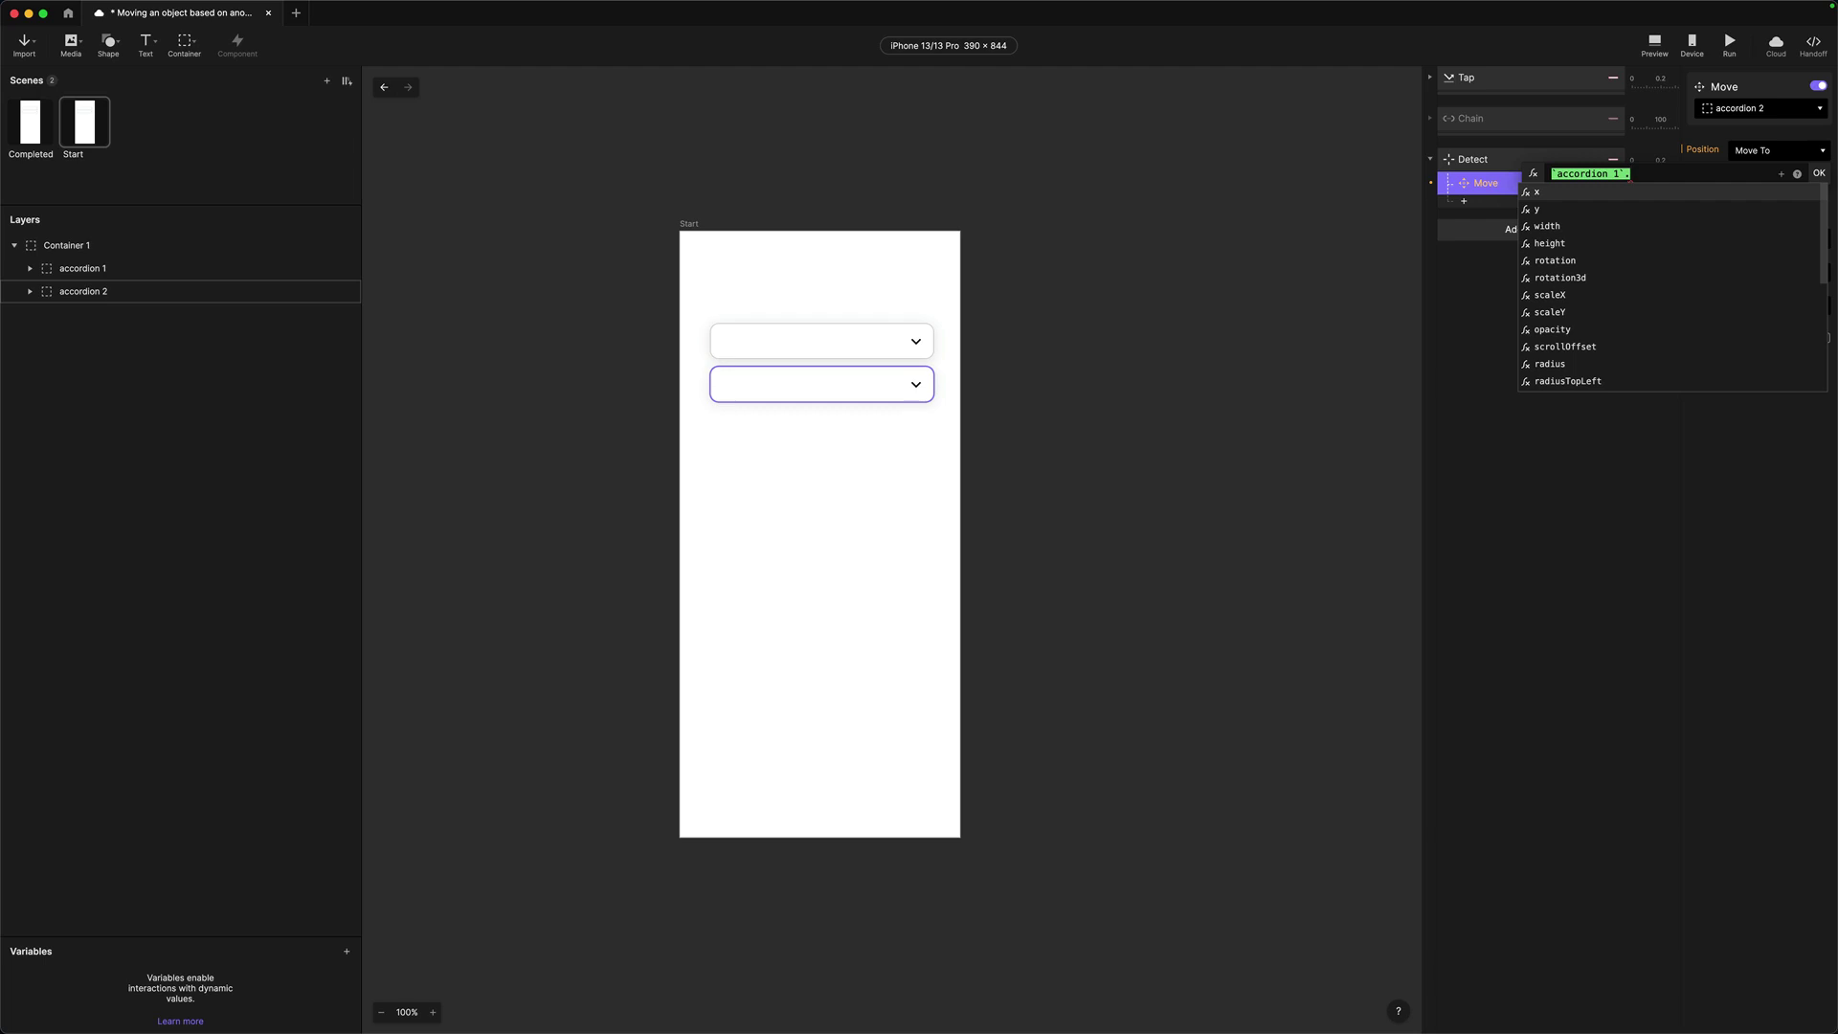
key("Down")
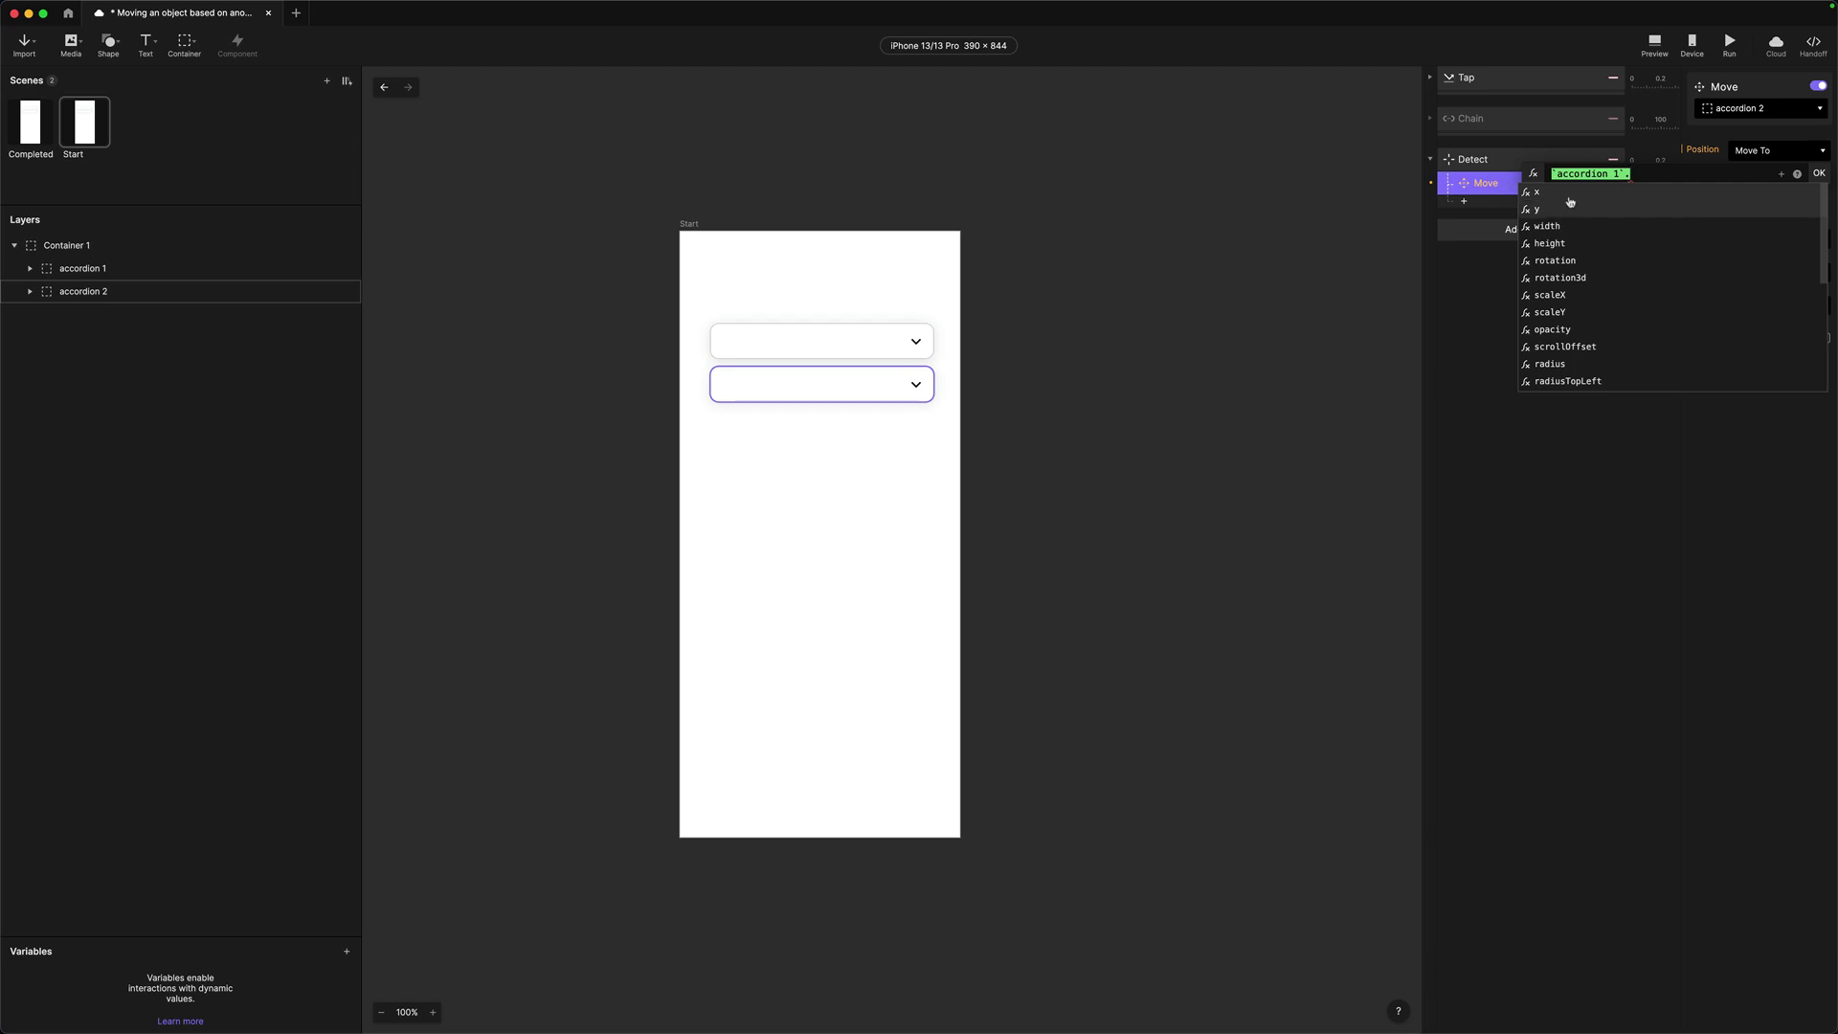
left_click(1552, 210)
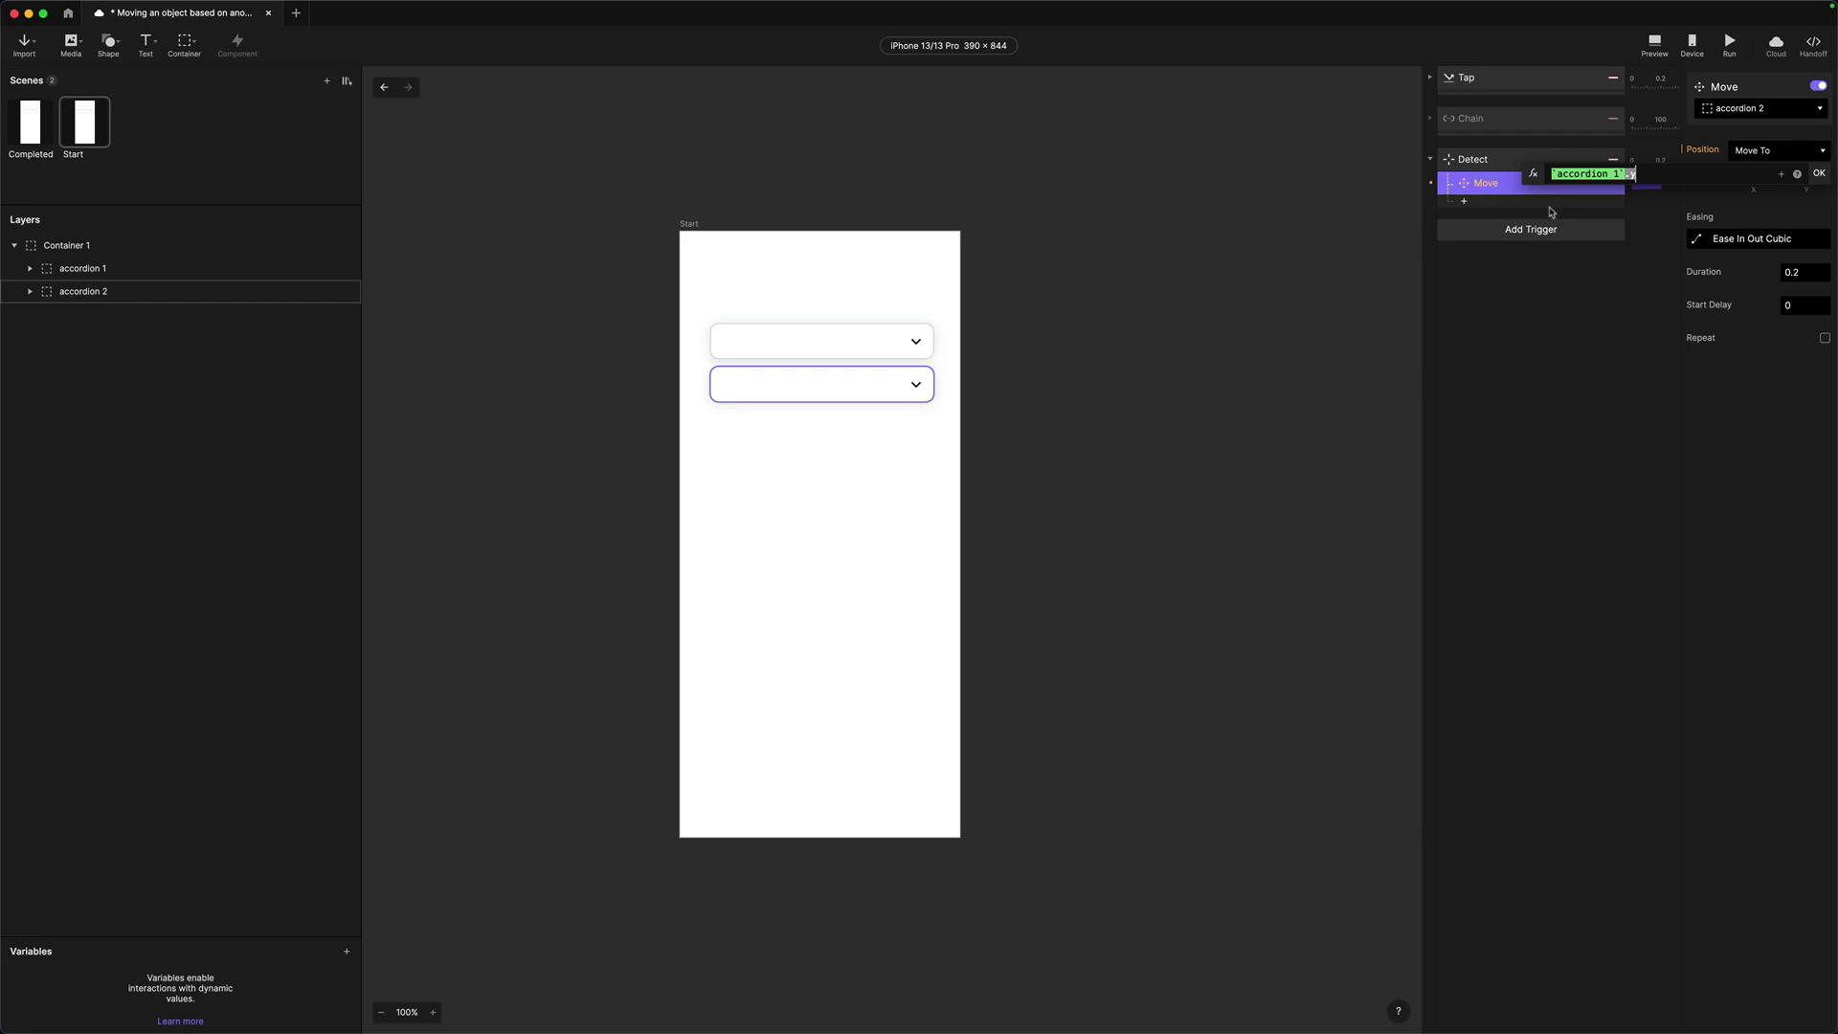
Step: Extend the Y formula with + `accordion 1`.height + 10 and apply it
type("+ `acc")
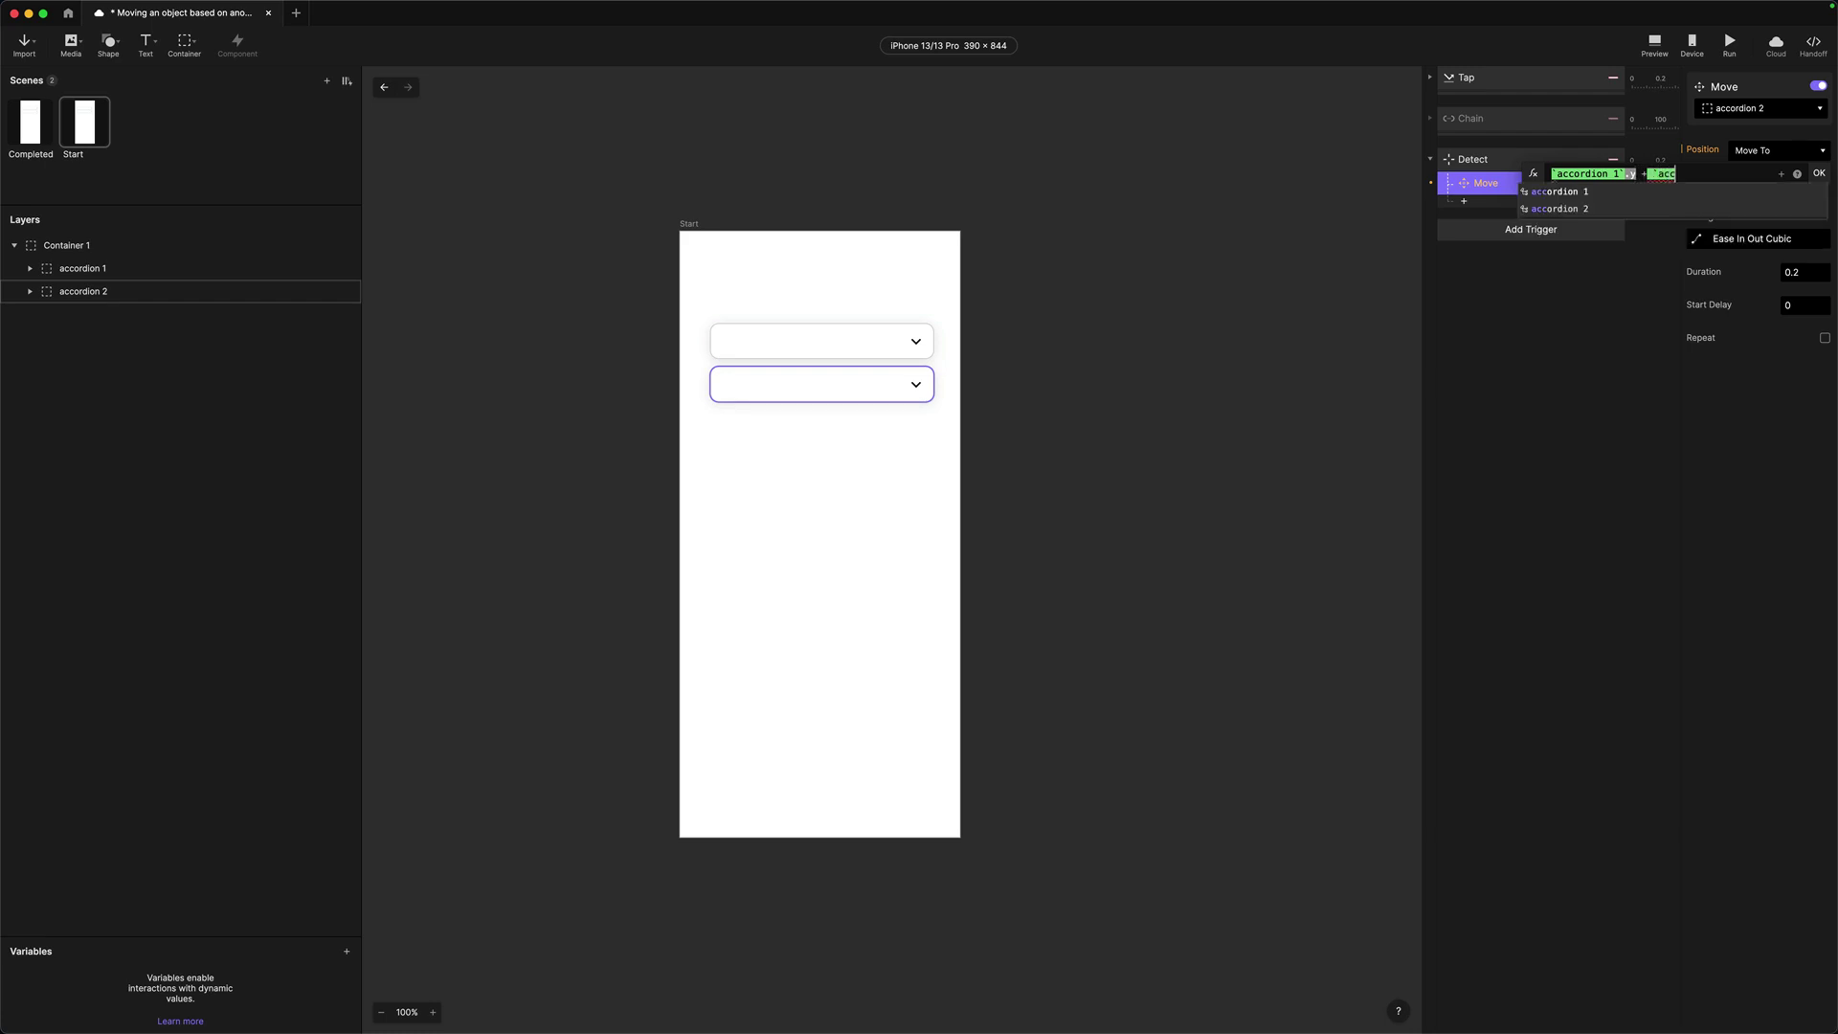
left_click(1552, 196)
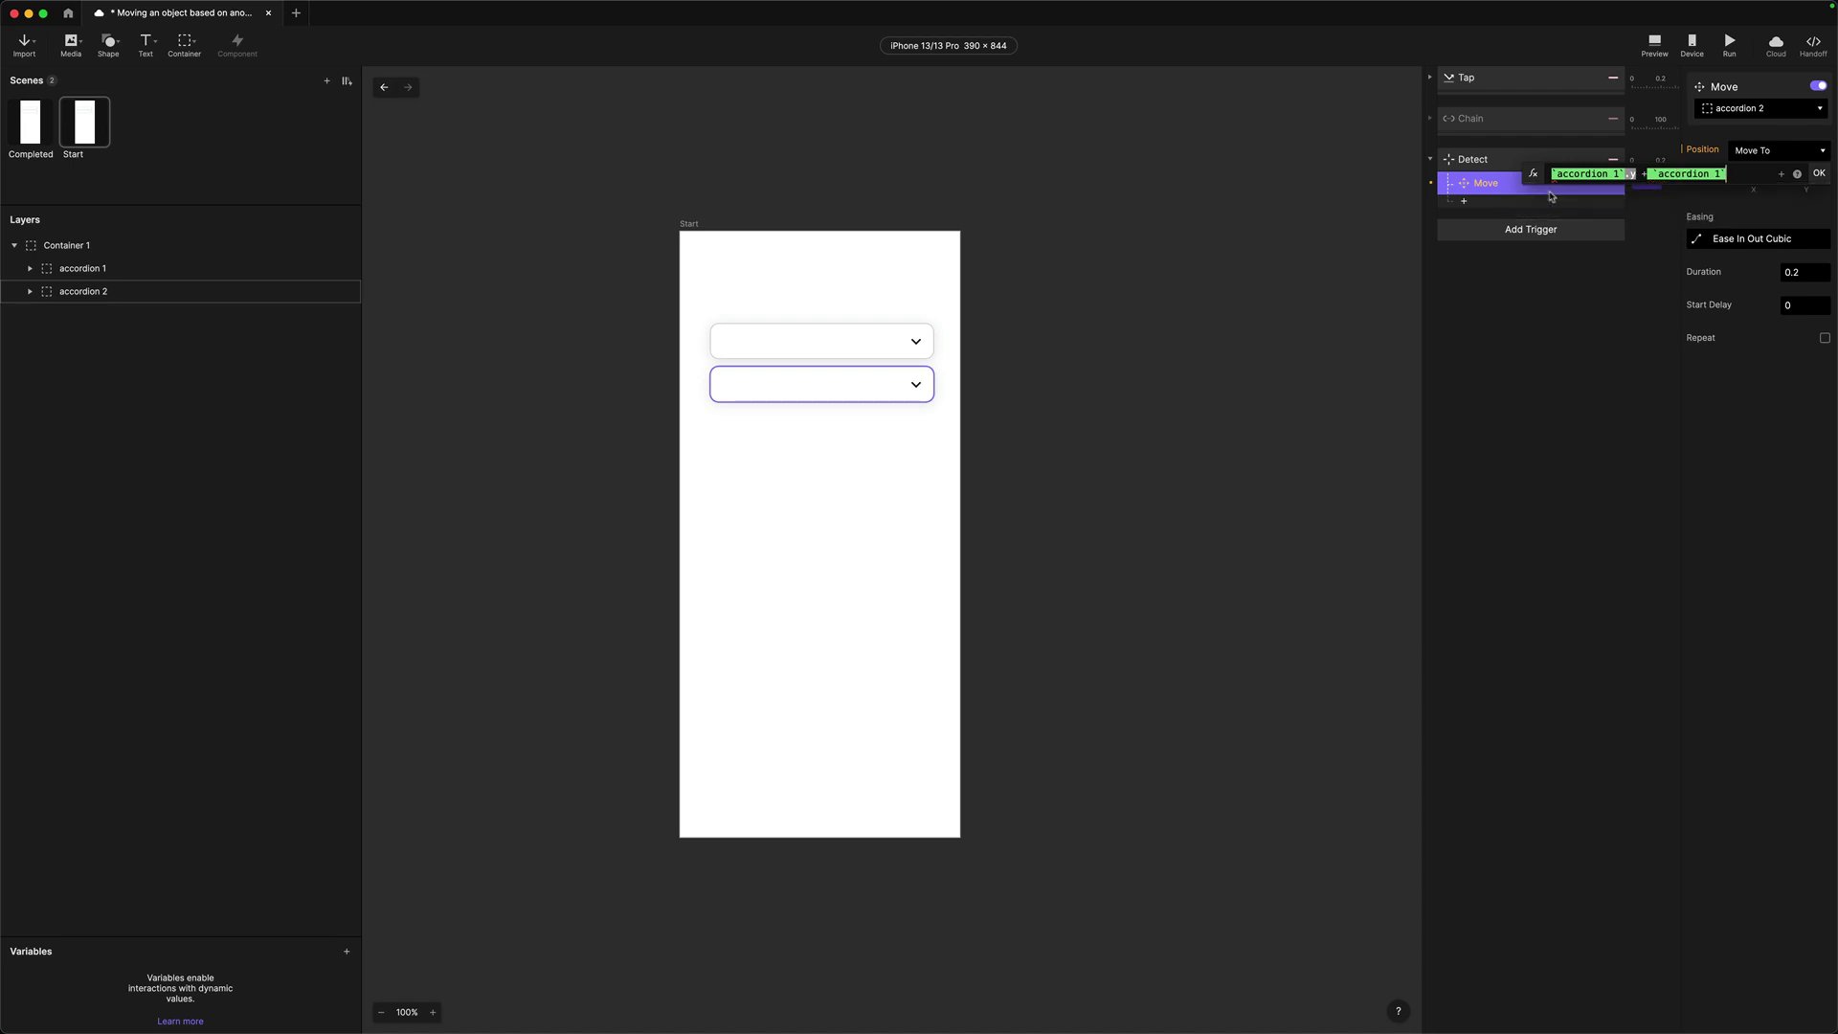
type(".he")
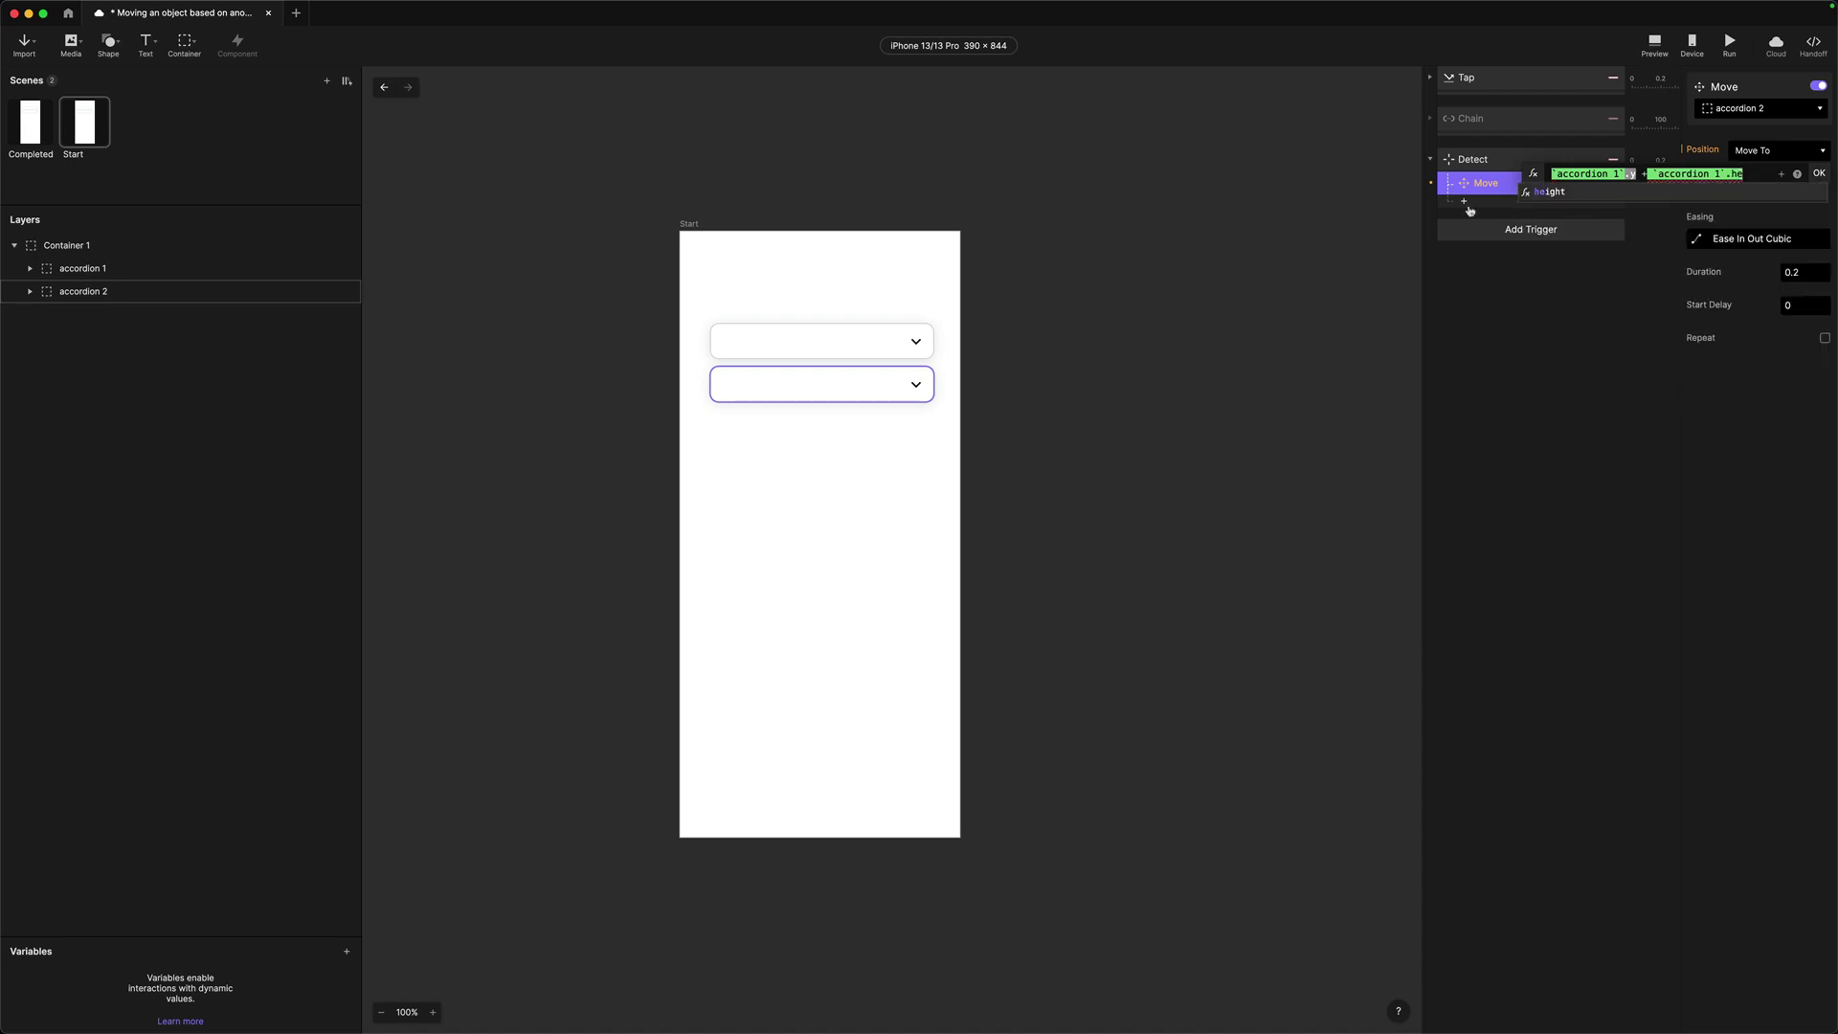
left_click(1559, 194)
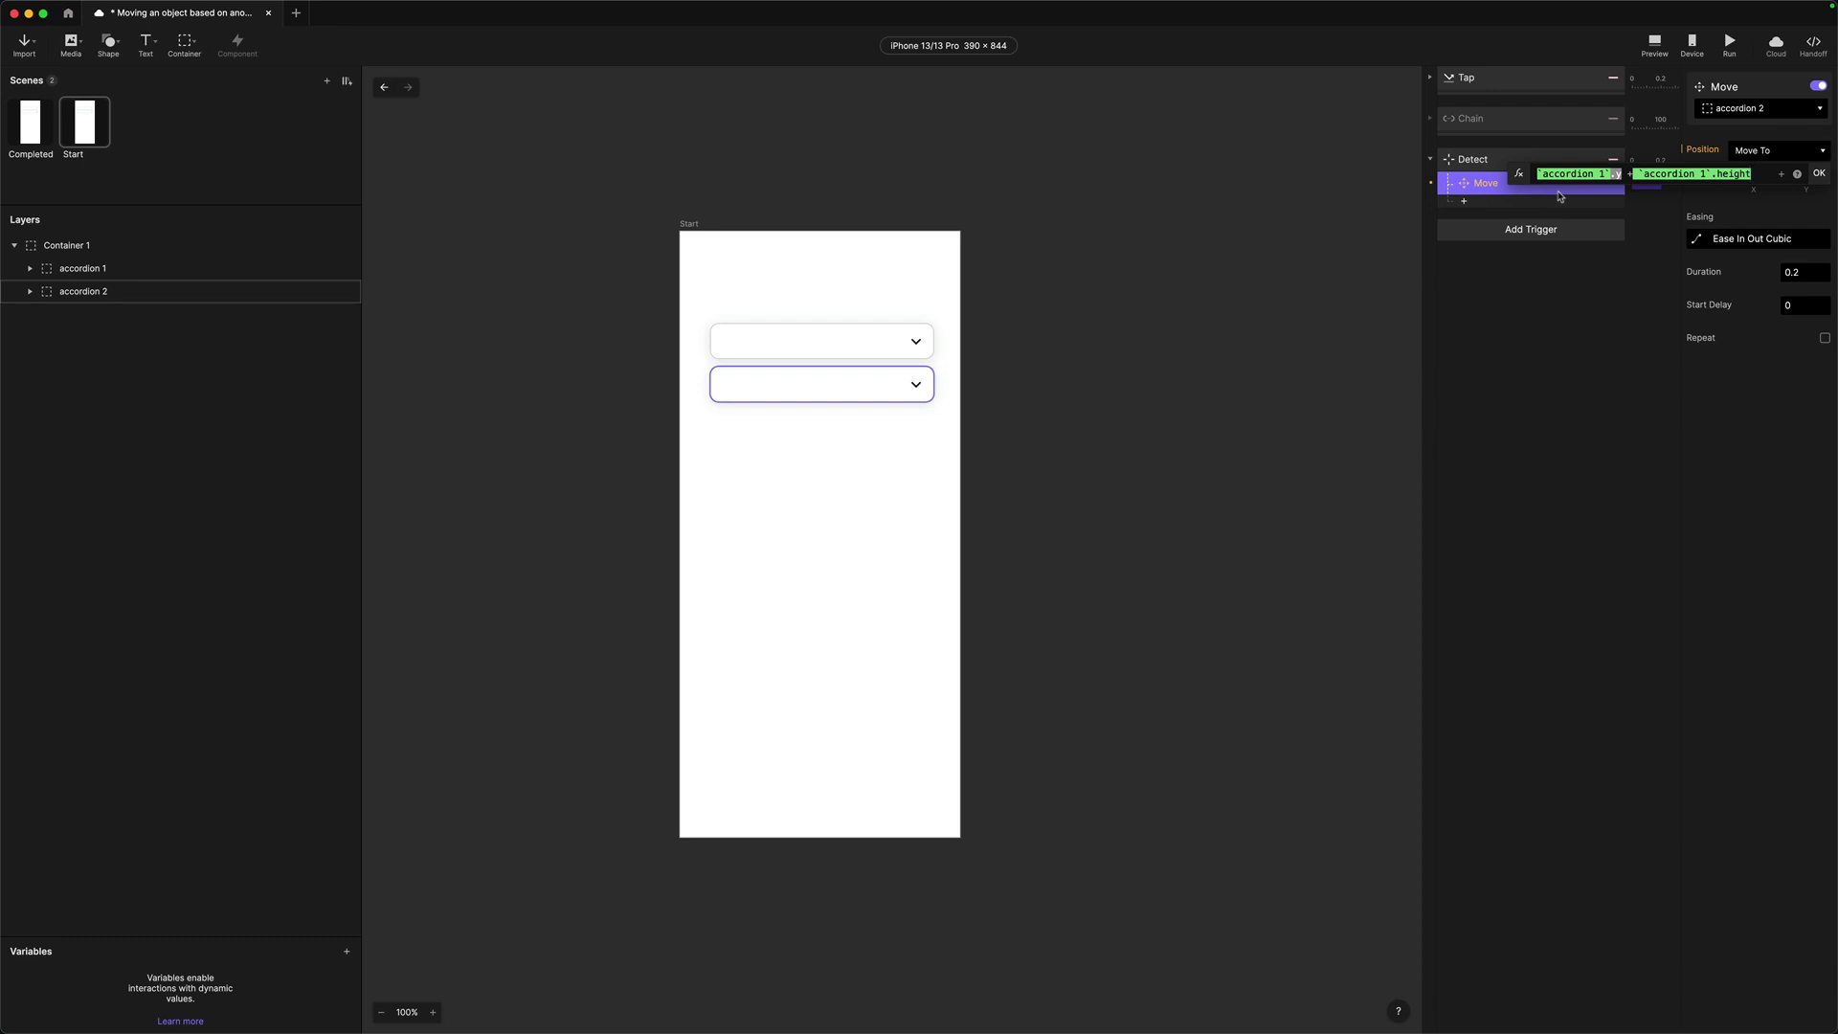
type("+ 10")
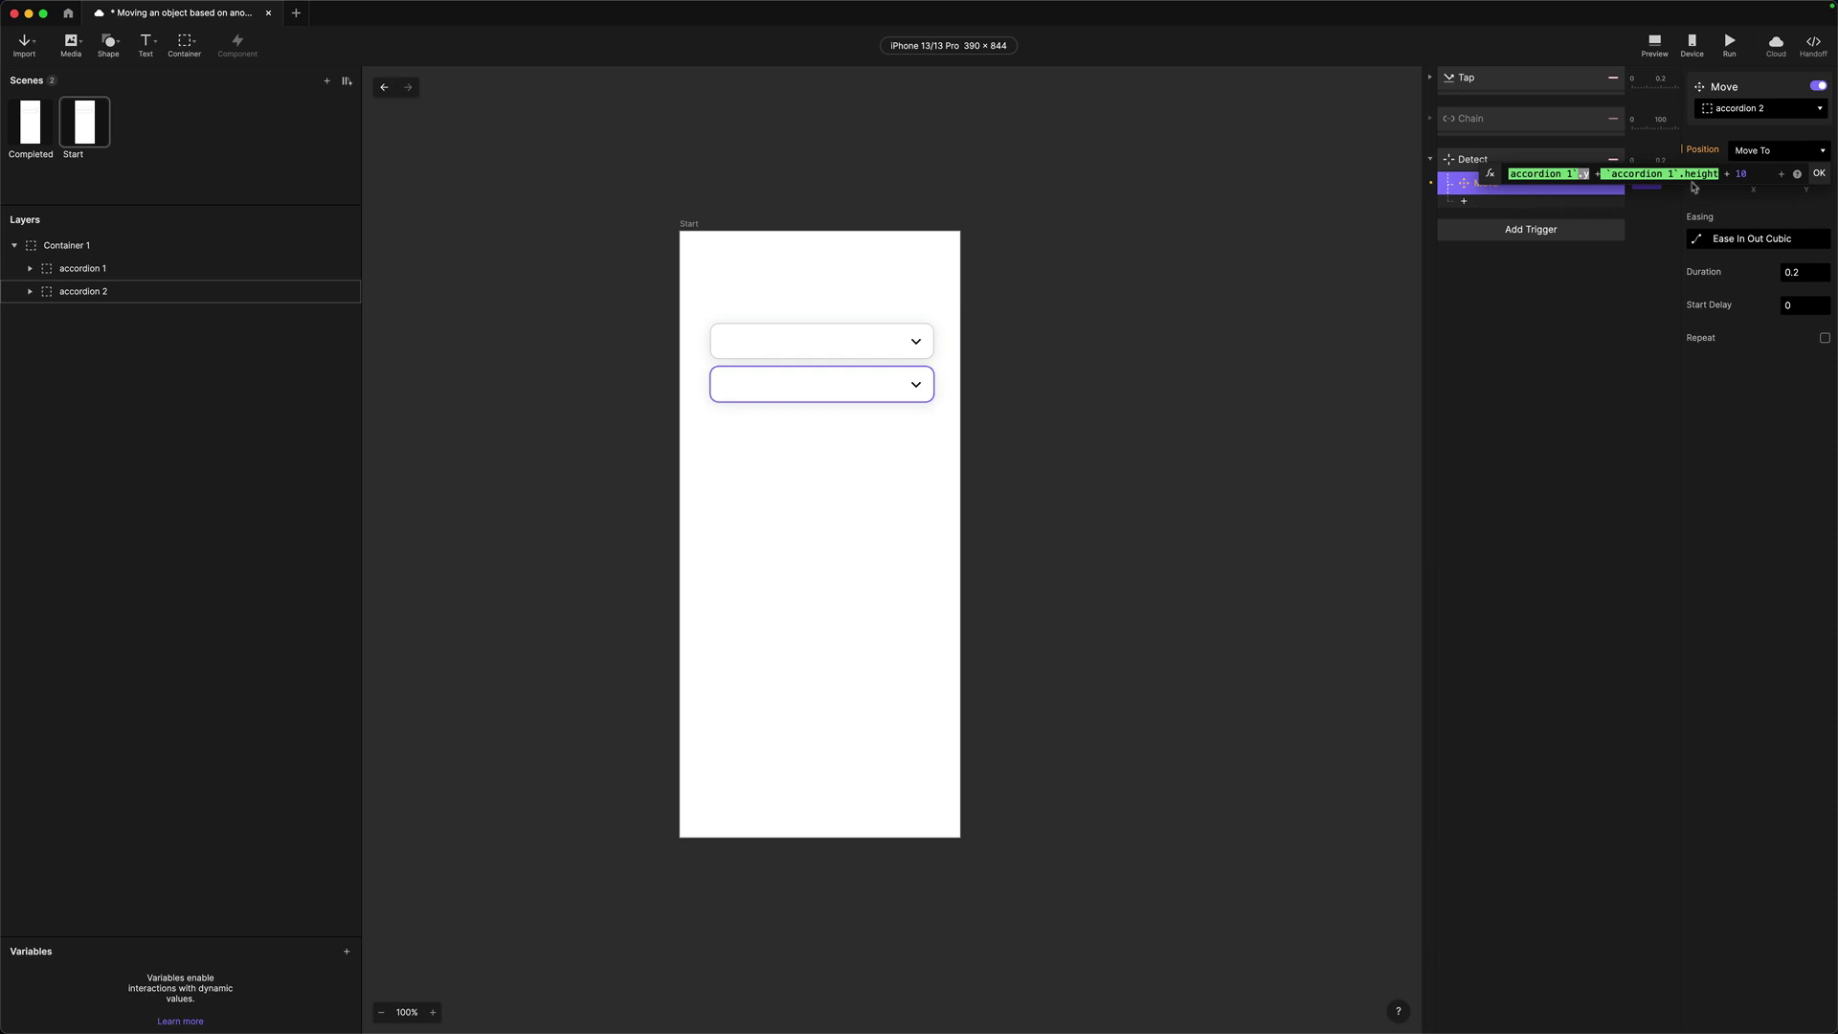
left_click(1822, 176)
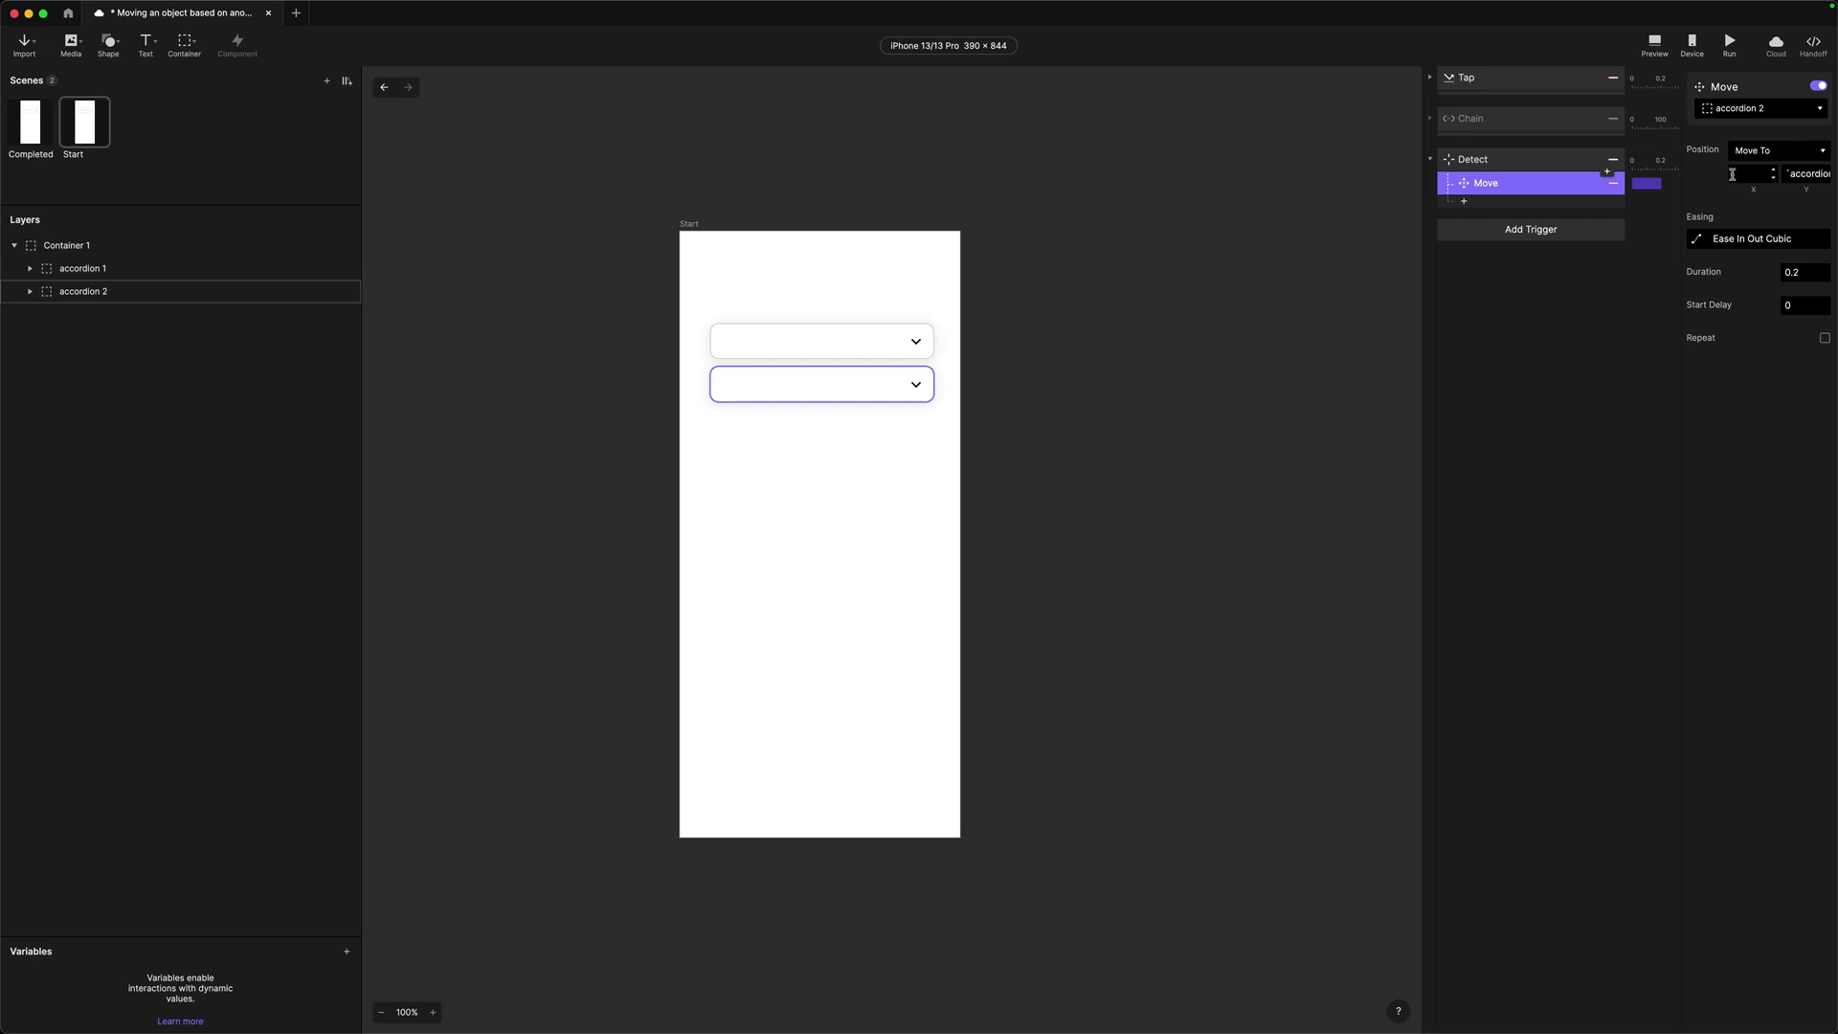
Step: Set the duration of the Move response under Detect to 0 and deselect it
left_click(1802, 274)
type("0")
key("Return")
left_click(1511, 486)
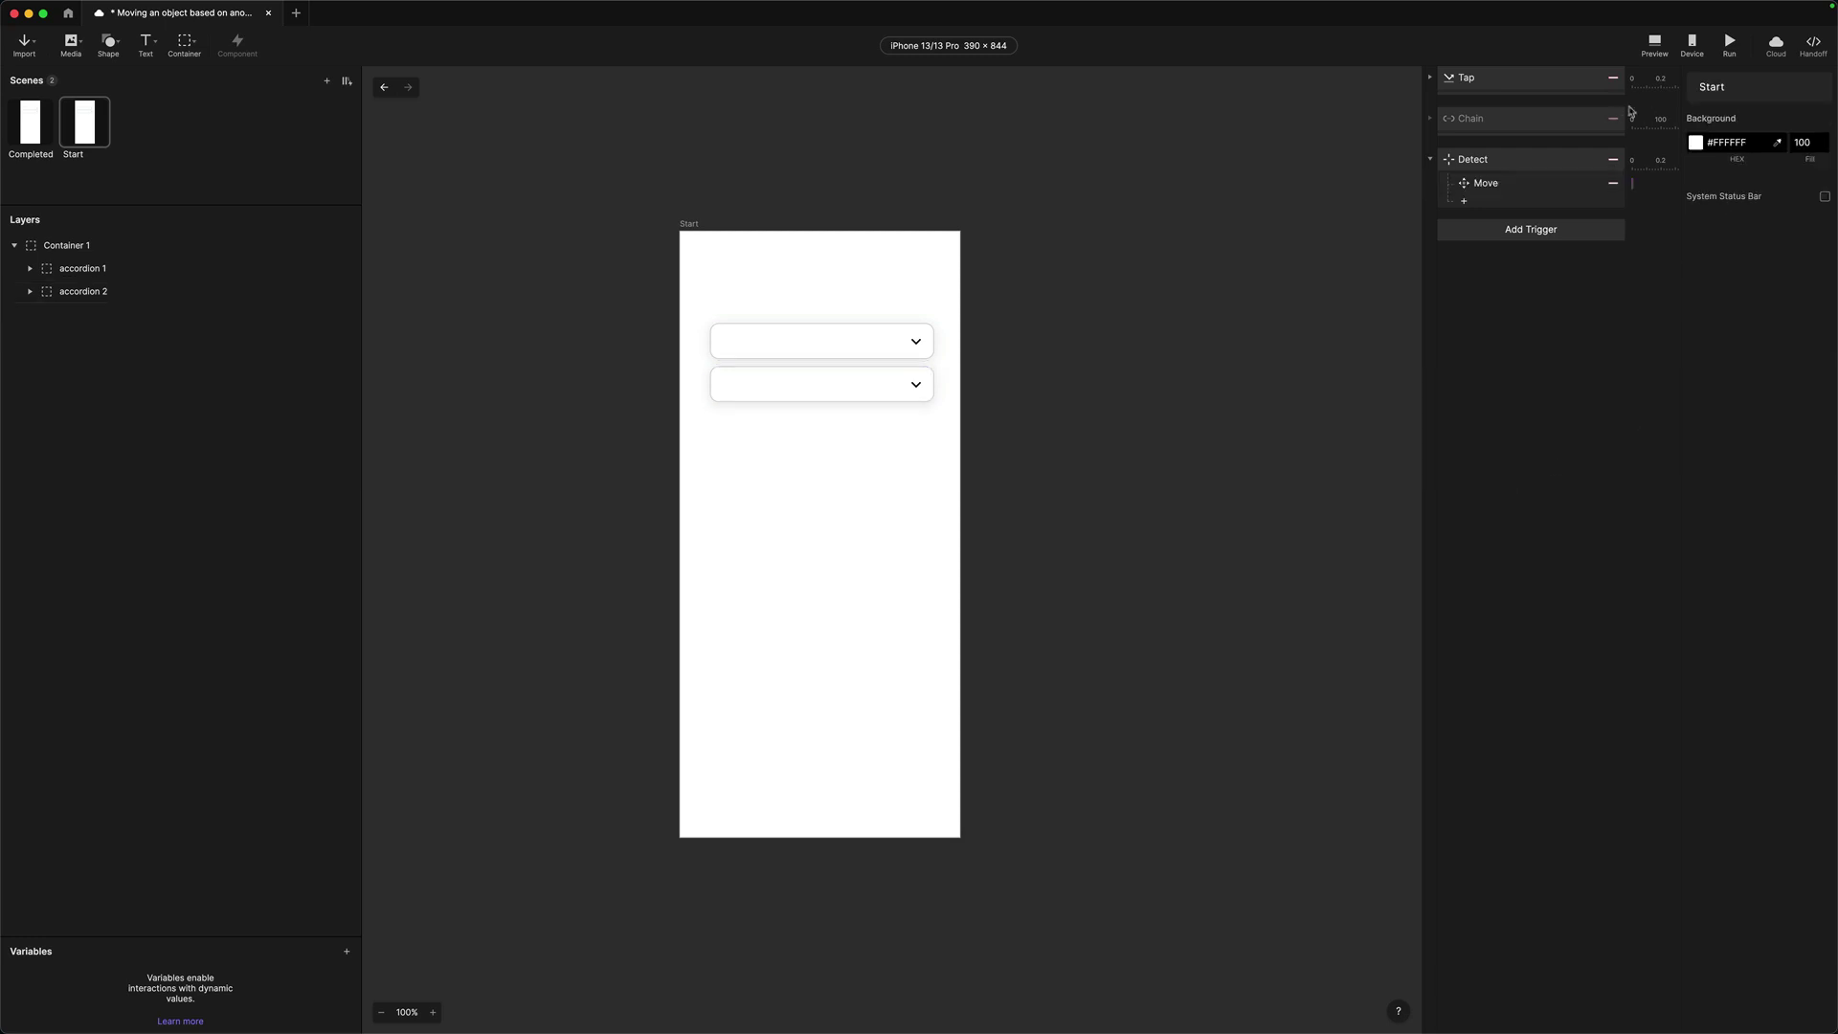
Step: Preview the scene and expand the first accordion to test the Detect trigger's movement of the second
left_click(1653, 42)
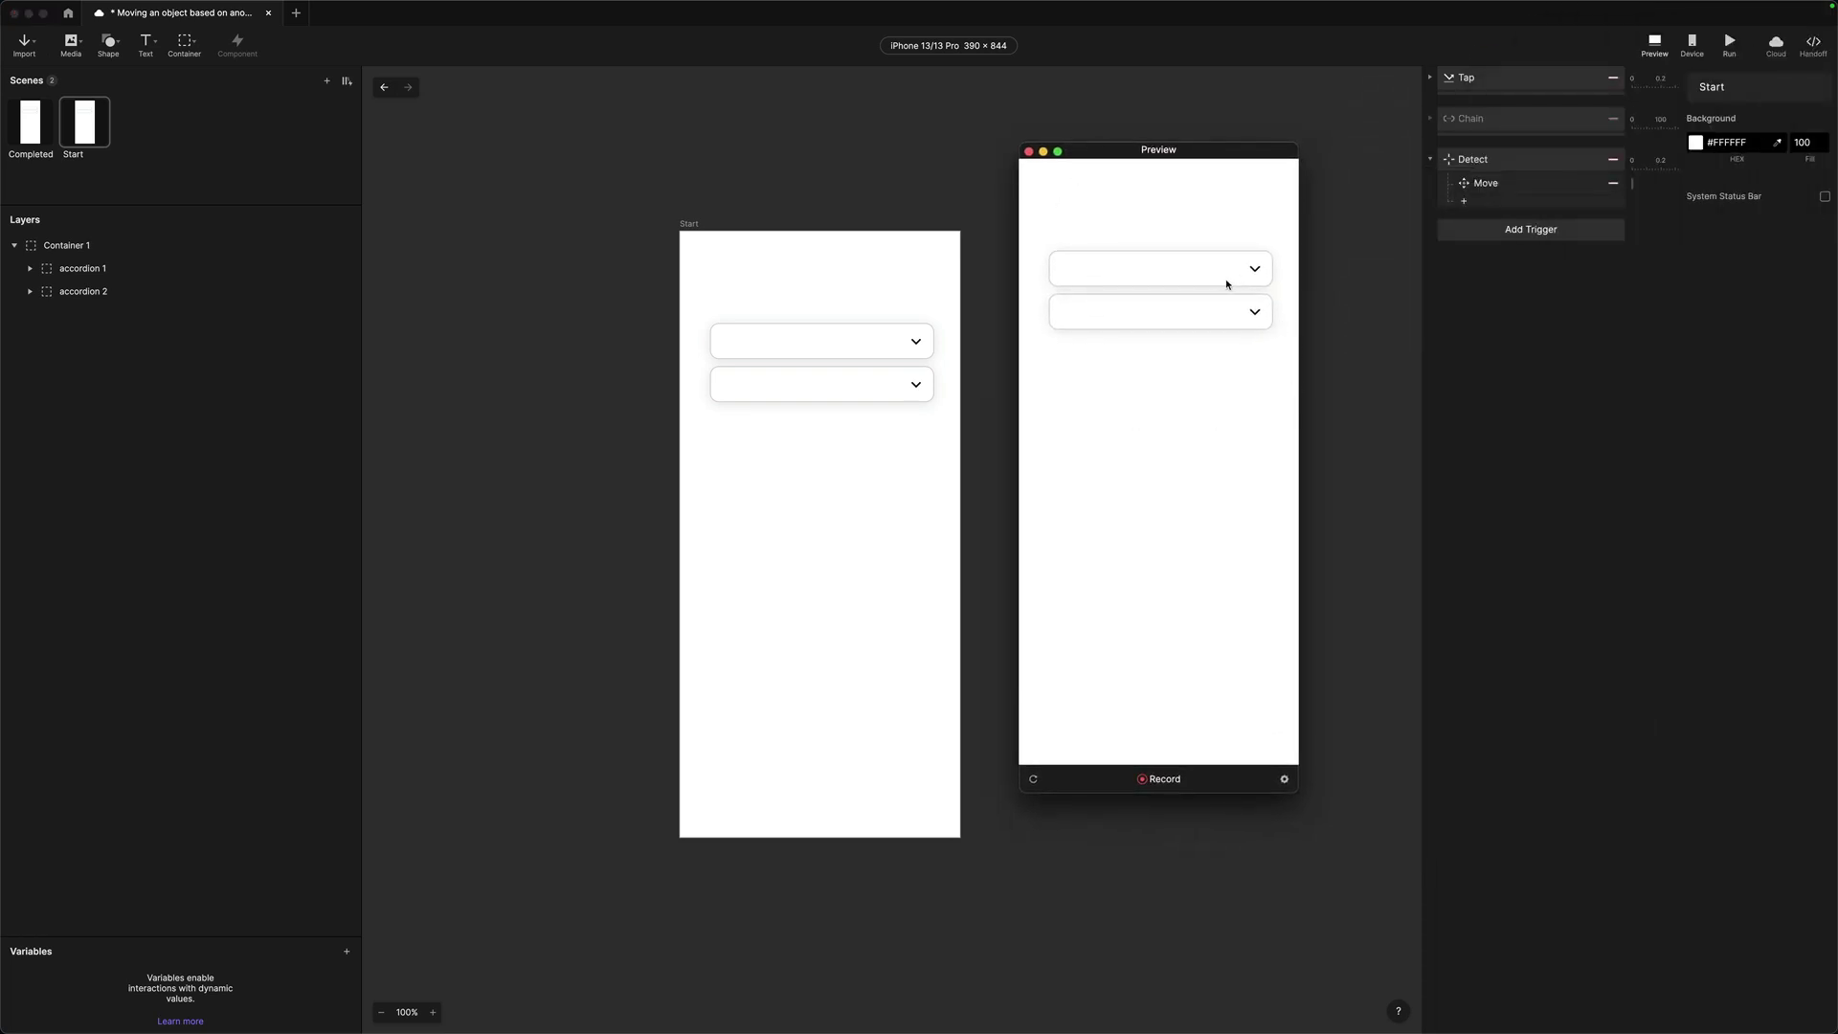
left_click(1231, 277)
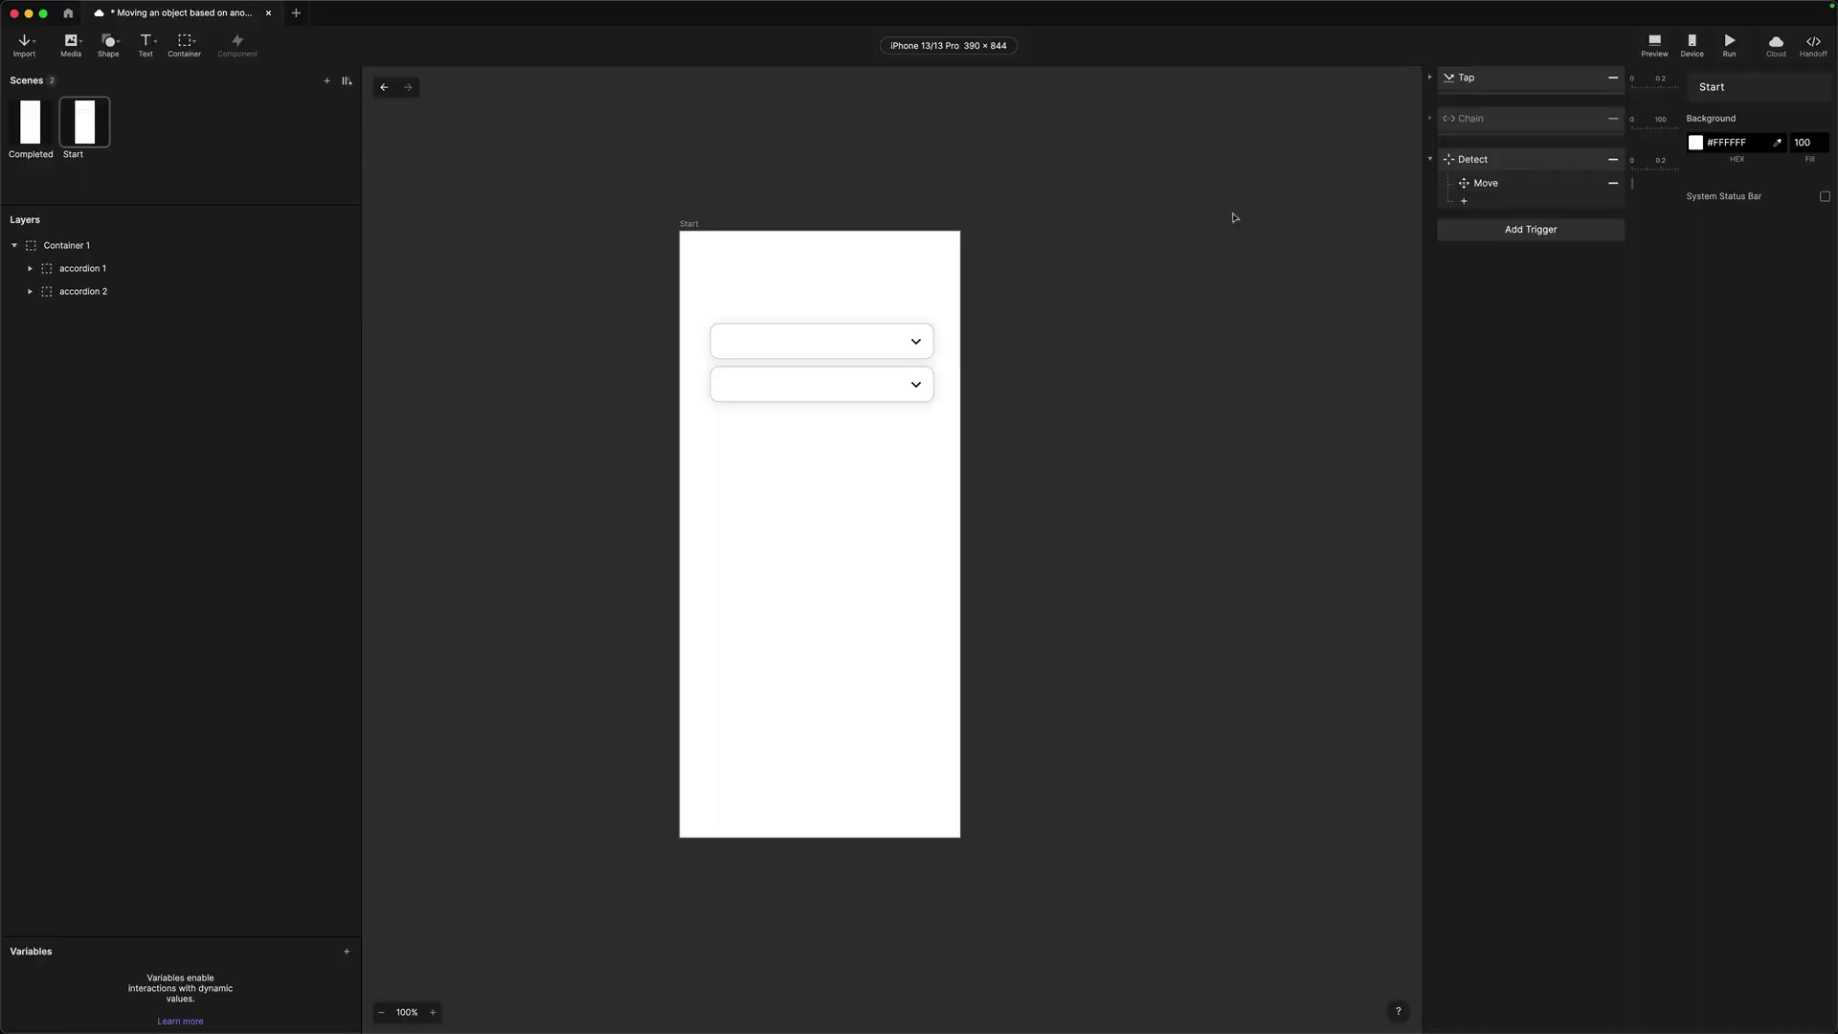
Step: Re-enable the Chain trigger on accordion 1 and open the mapping settings of its Move response
left_click(1476, 126)
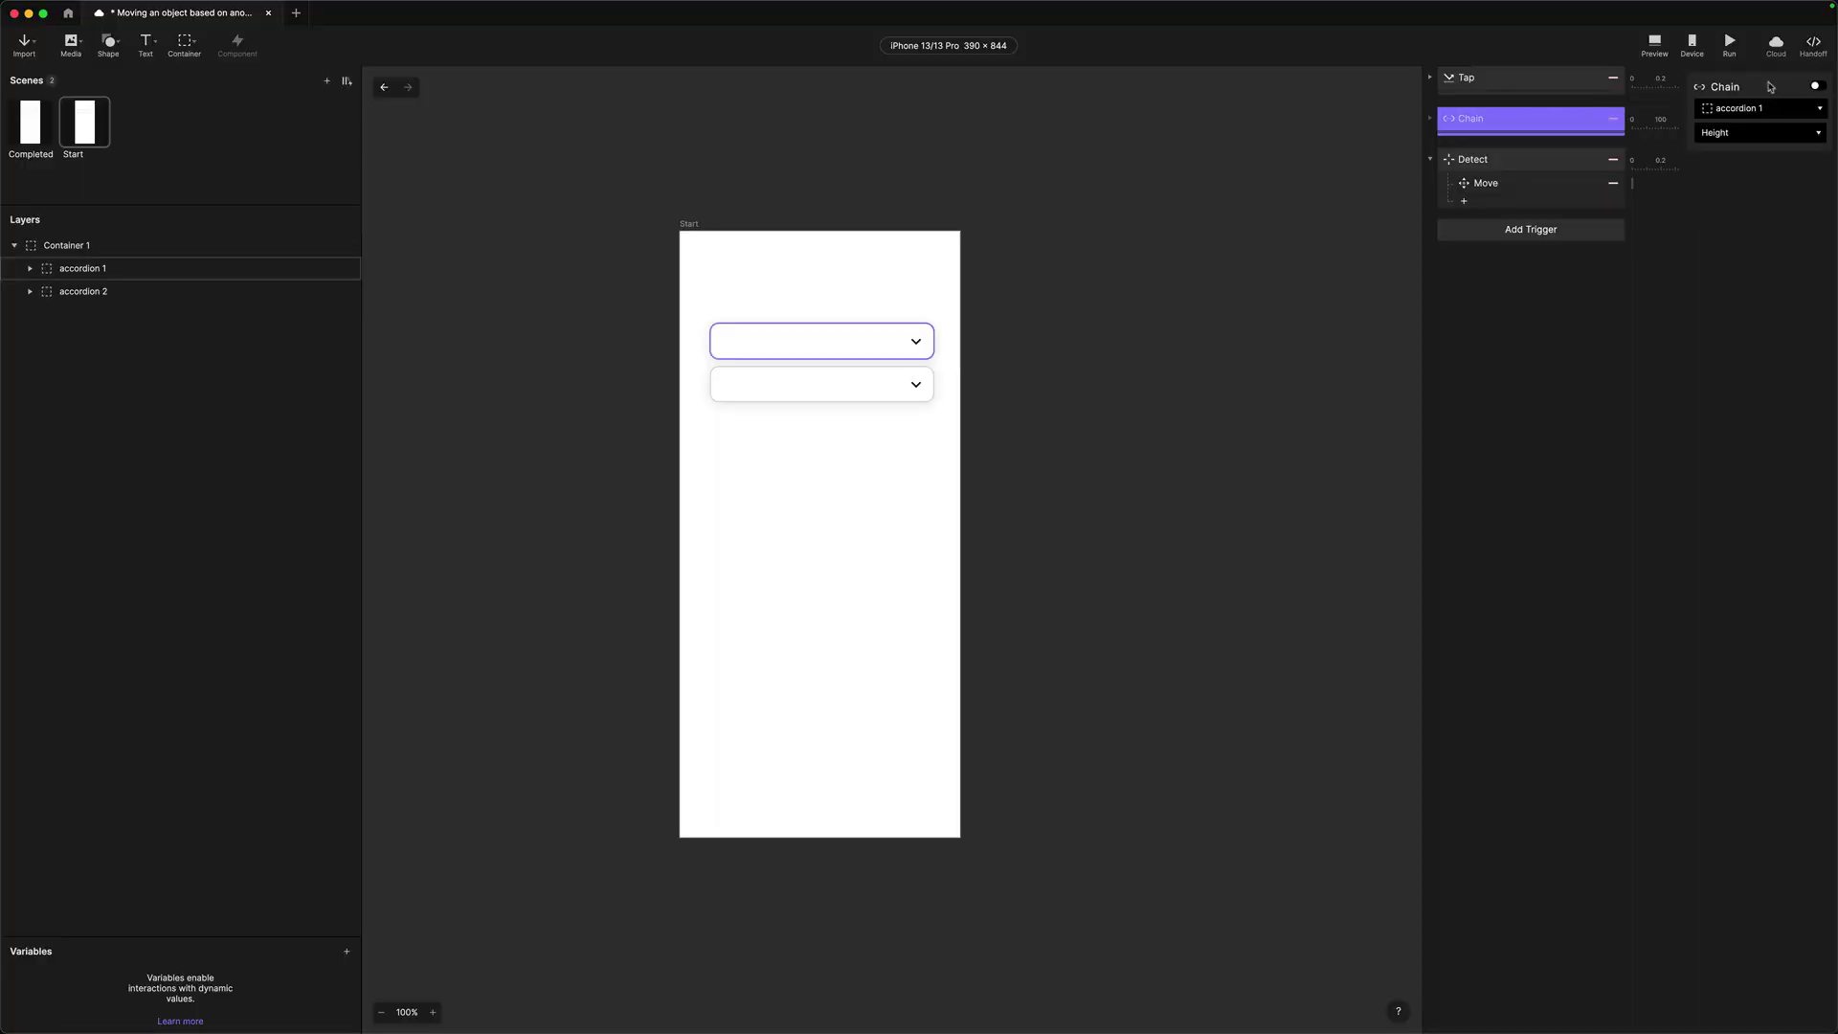
left_click(1816, 86)
left_click(1429, 159)
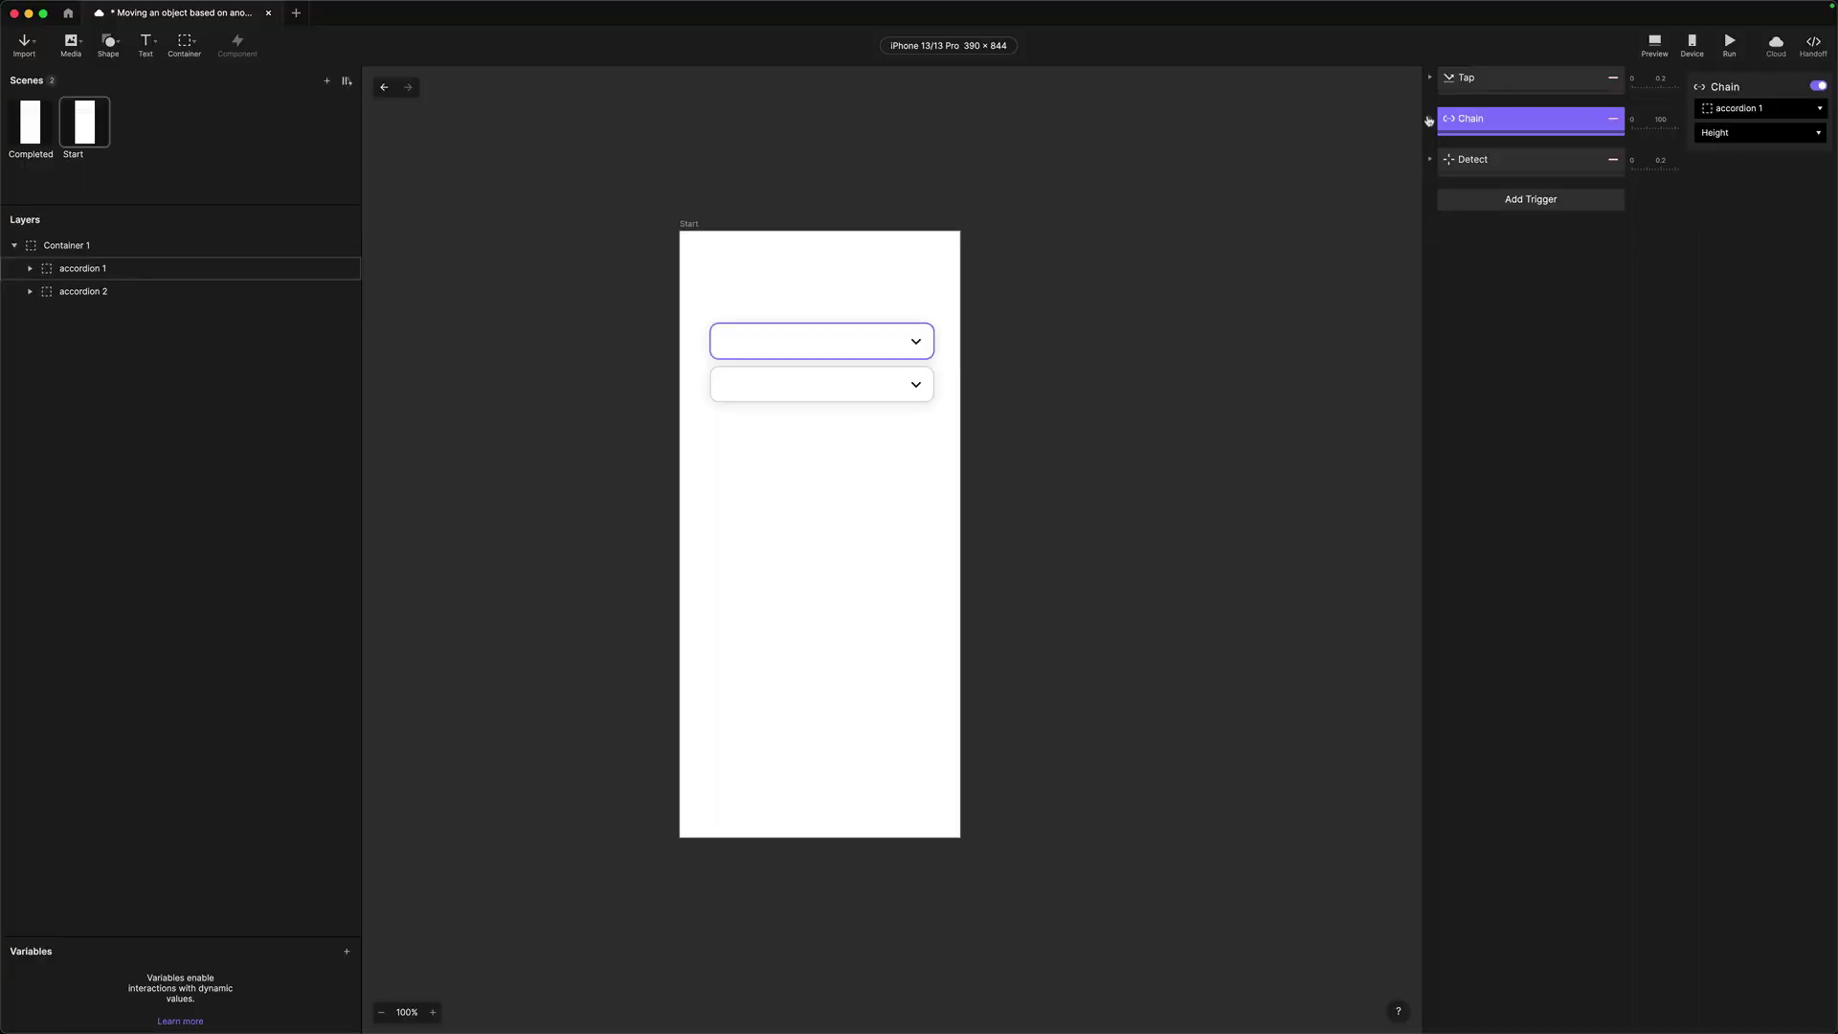
left_click(1429, 120)
left_click(1486, 142)
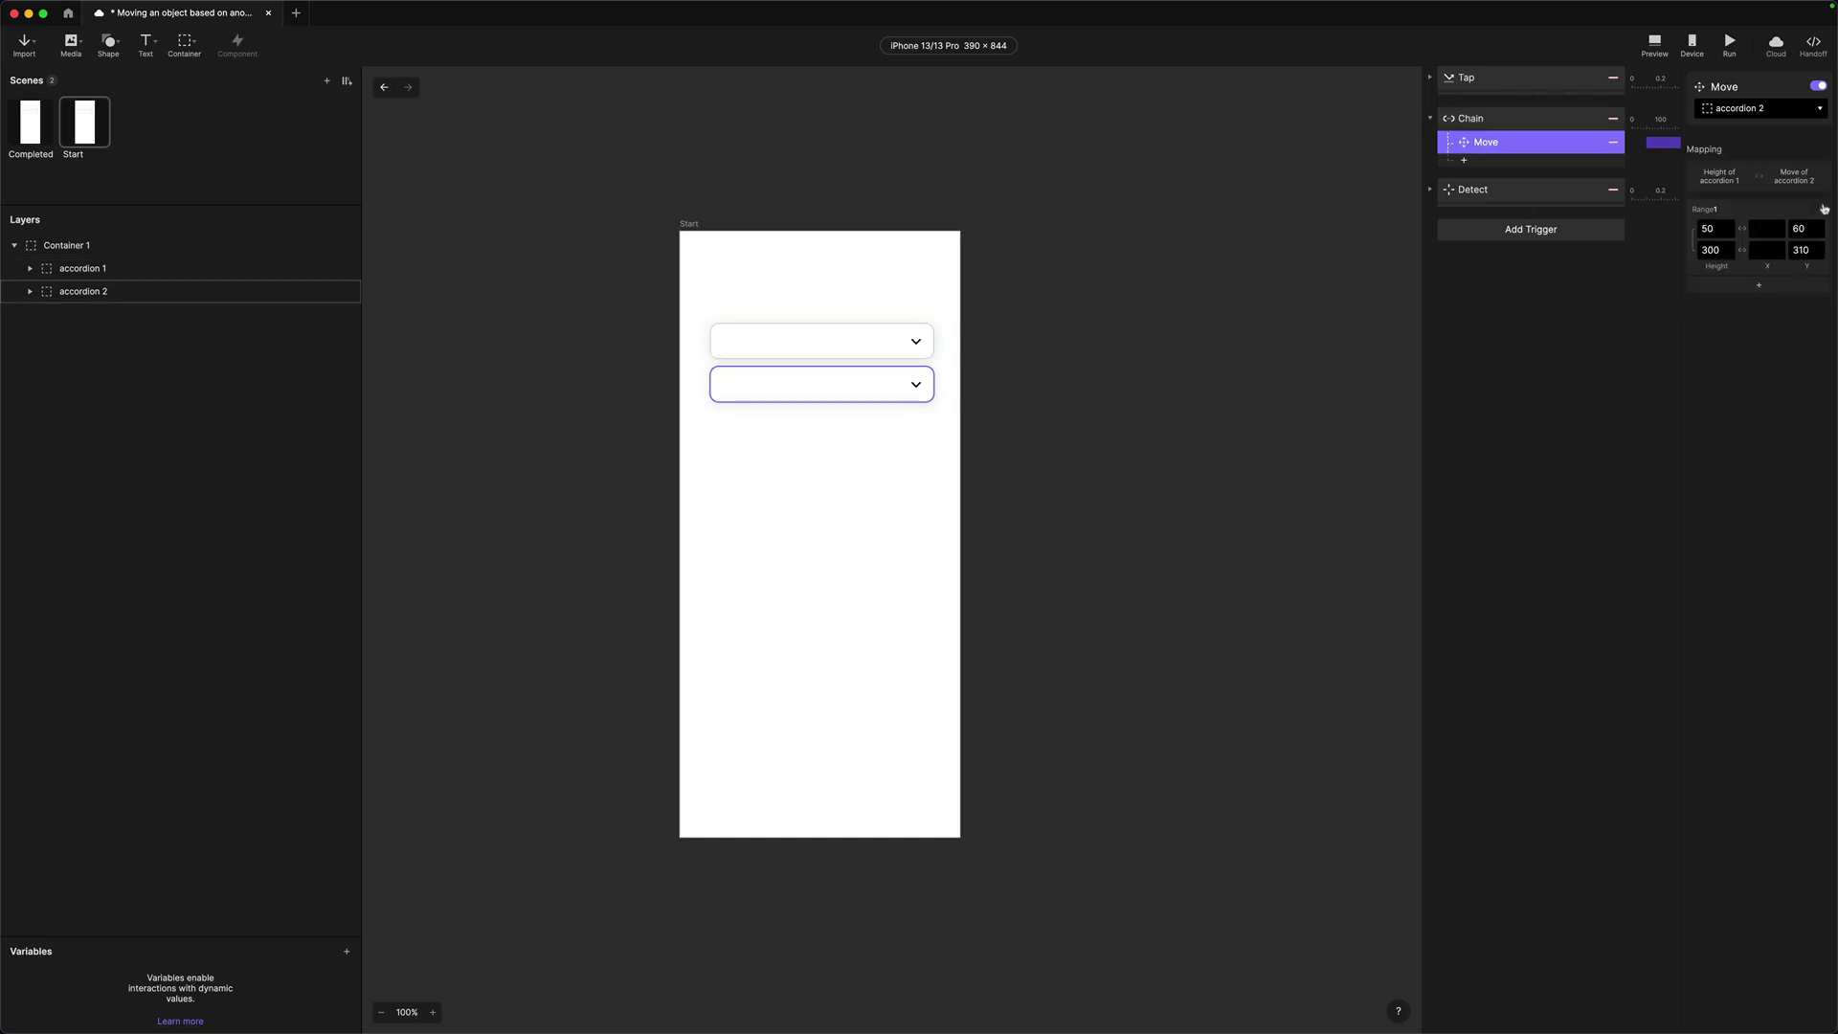
Step: Review the Y formula of the Move response under Detect and compare it with the Chain's Move mapping
left_click(1430, 188)
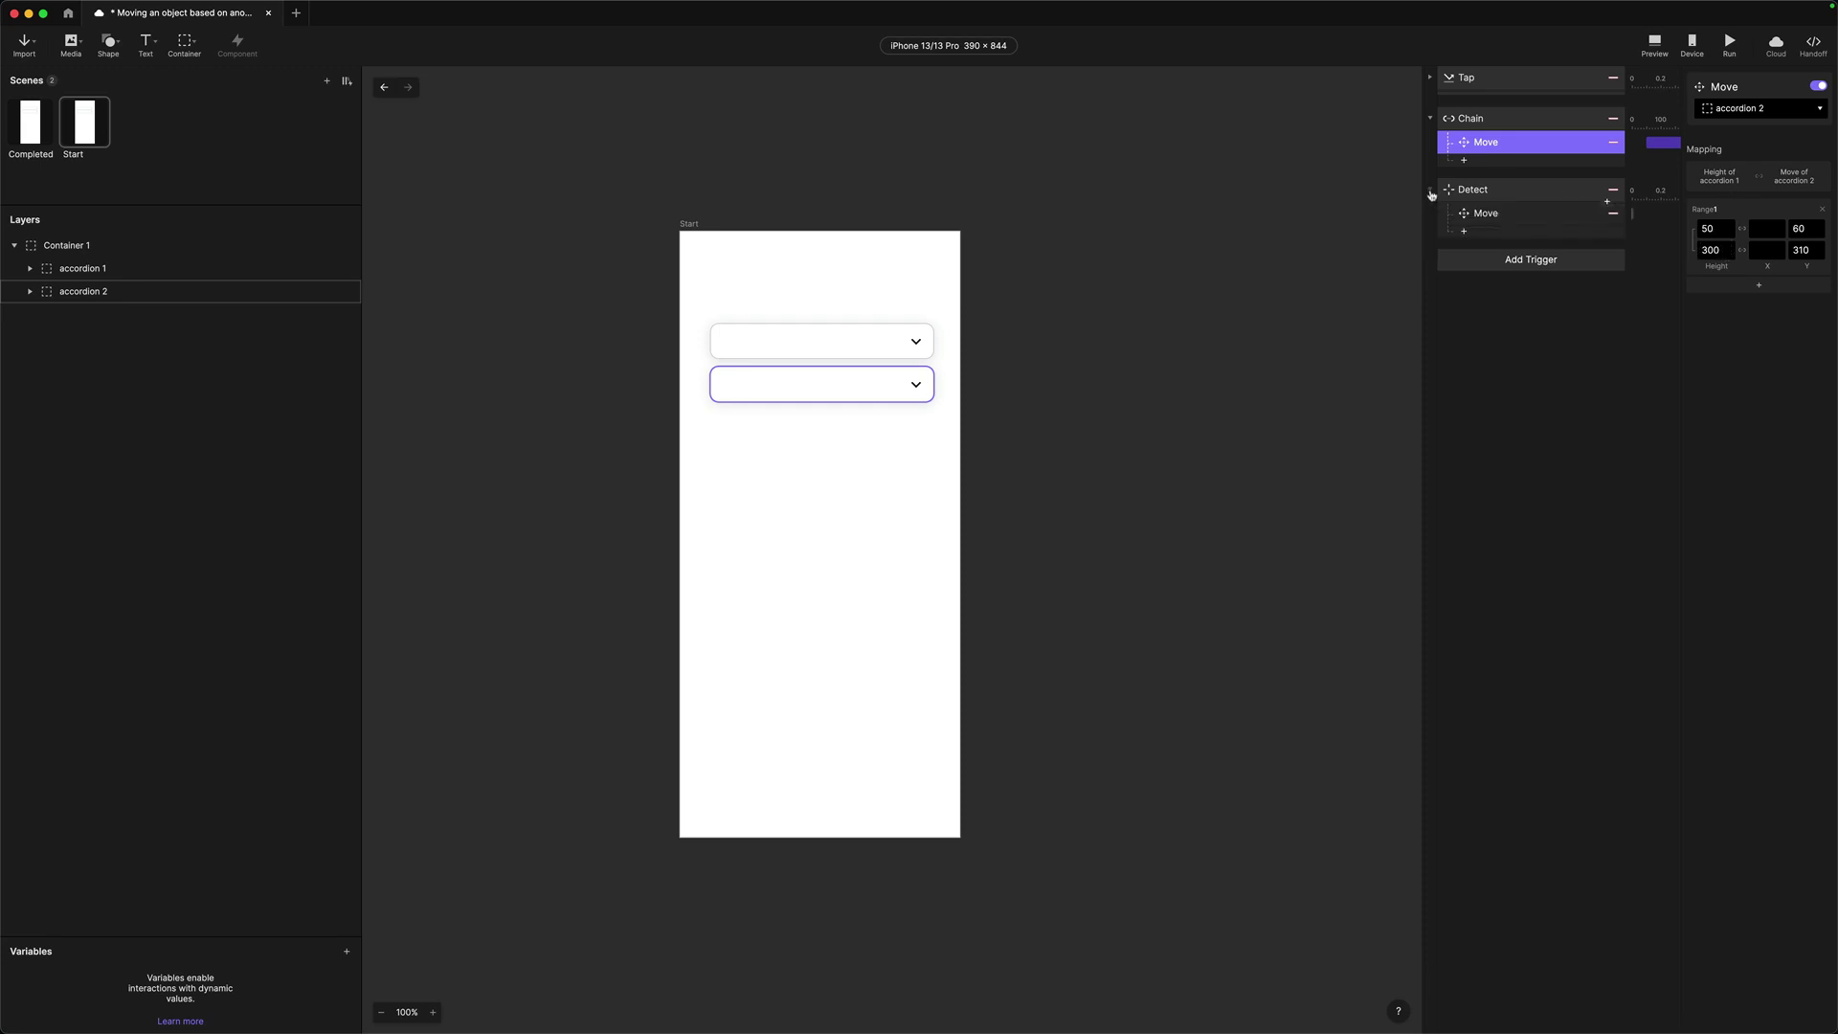
left_click(1510, 214)
left_click(1819, 174)
type("`accordion 1`.height + 10")
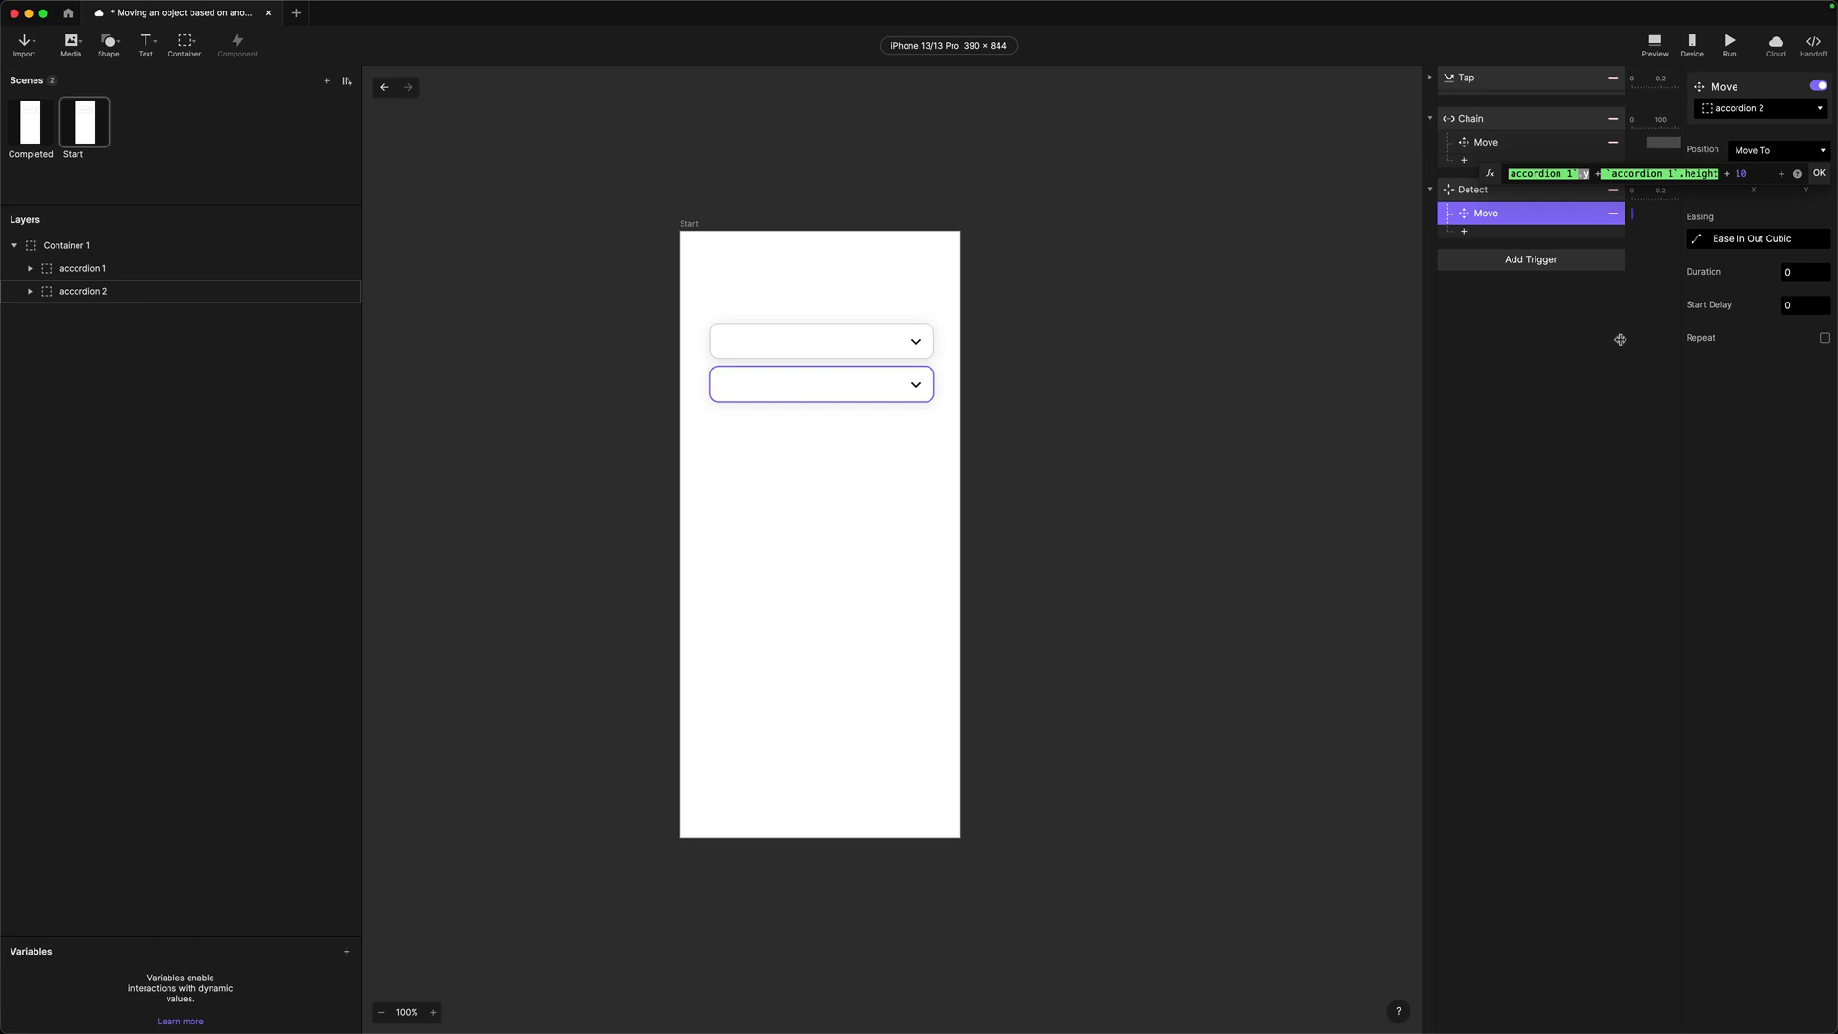
left_click(1620, 339)
left_click(1509, 144)
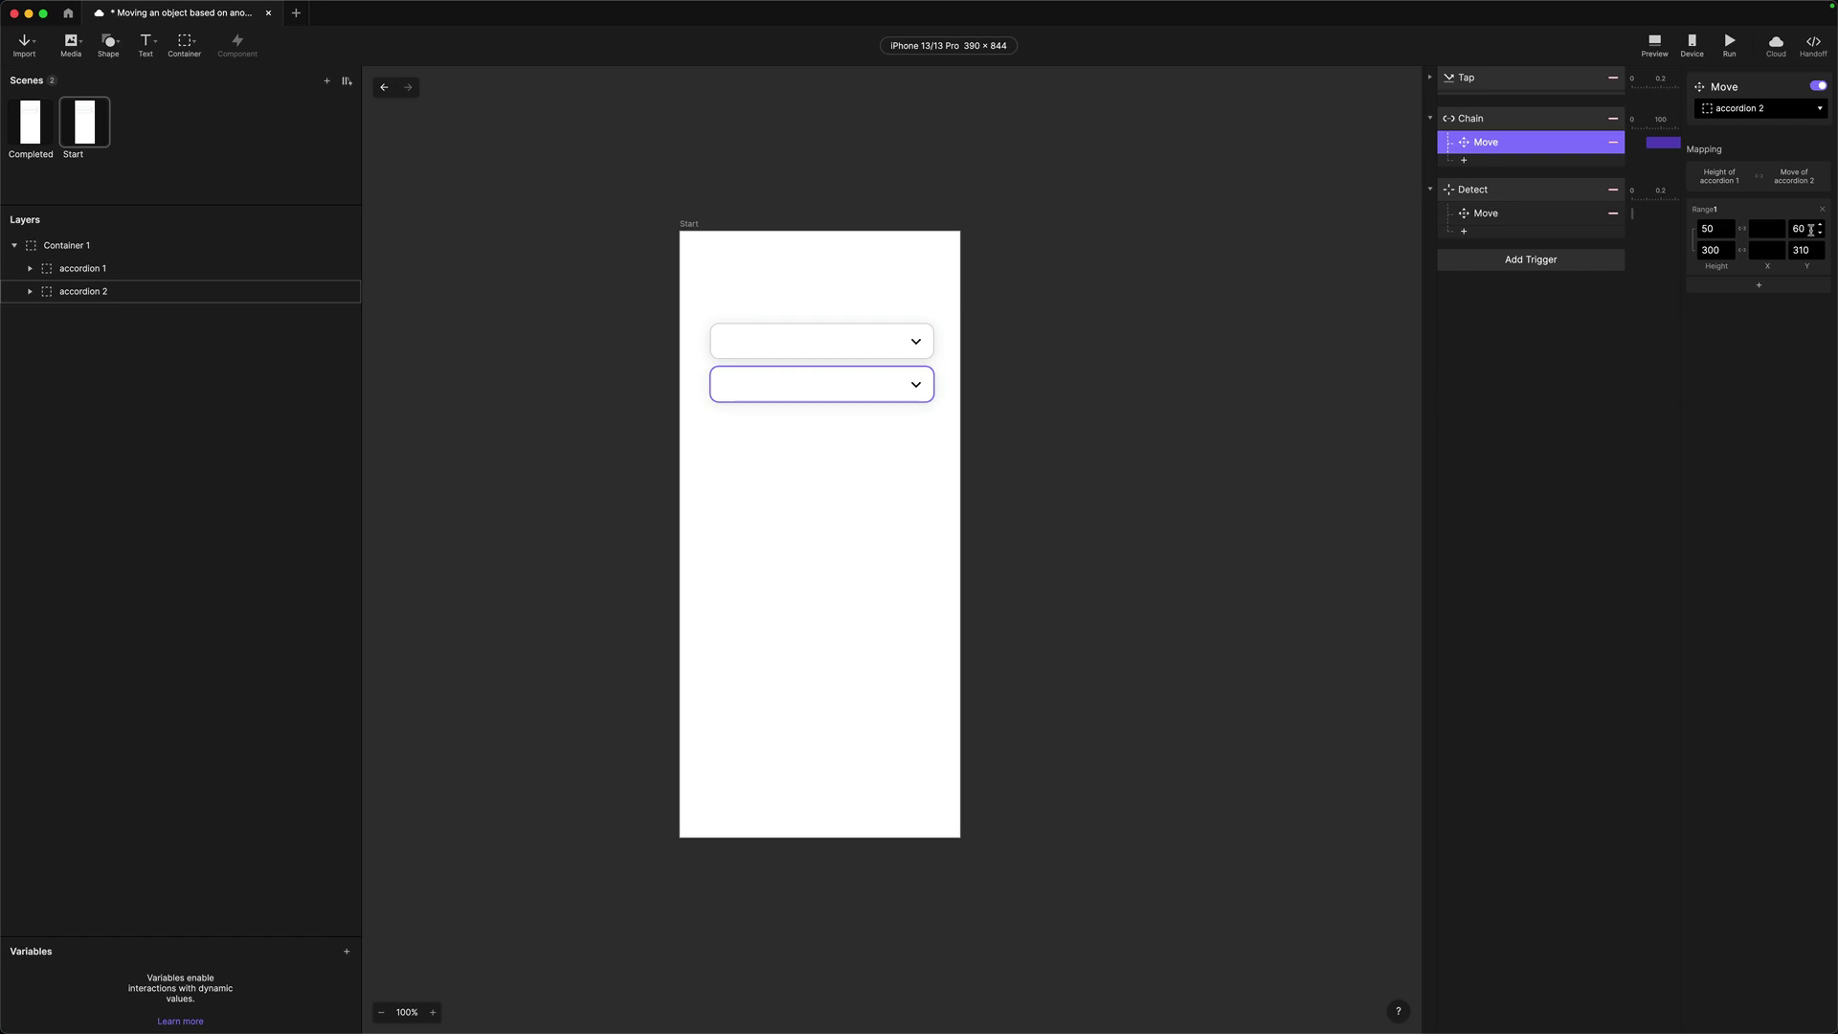
left_click(1490, 218)
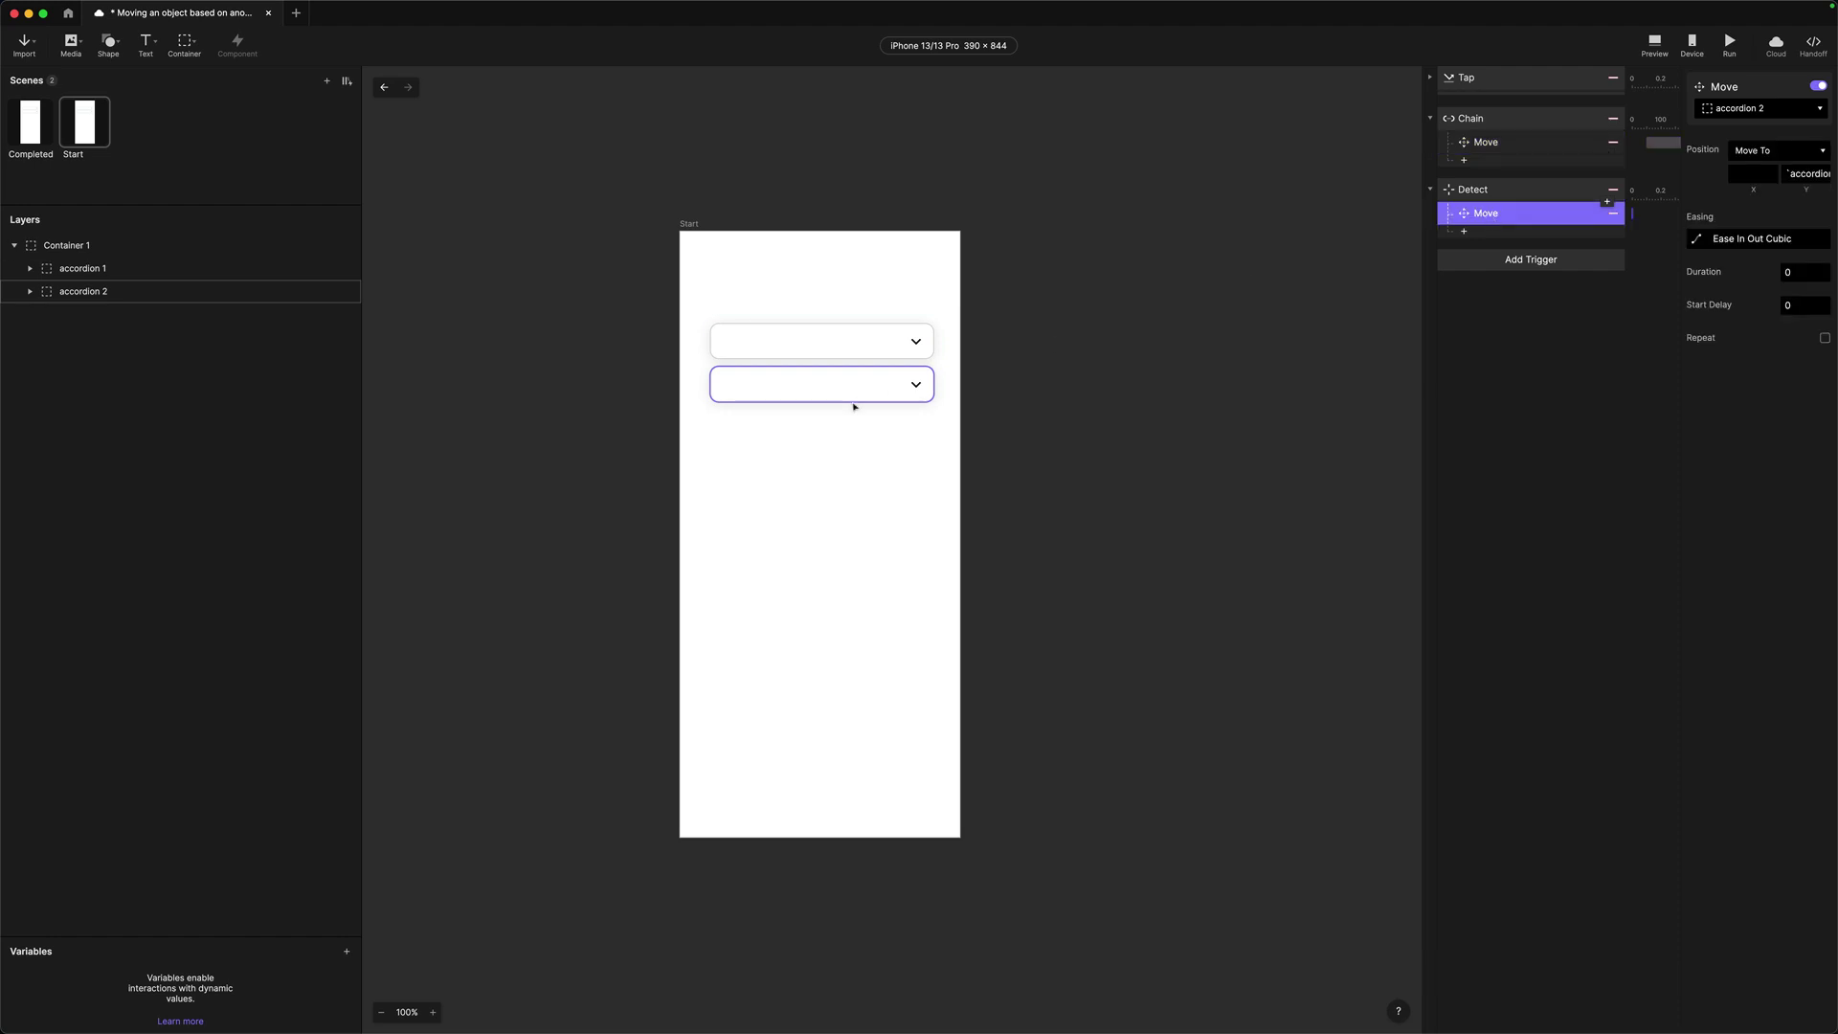